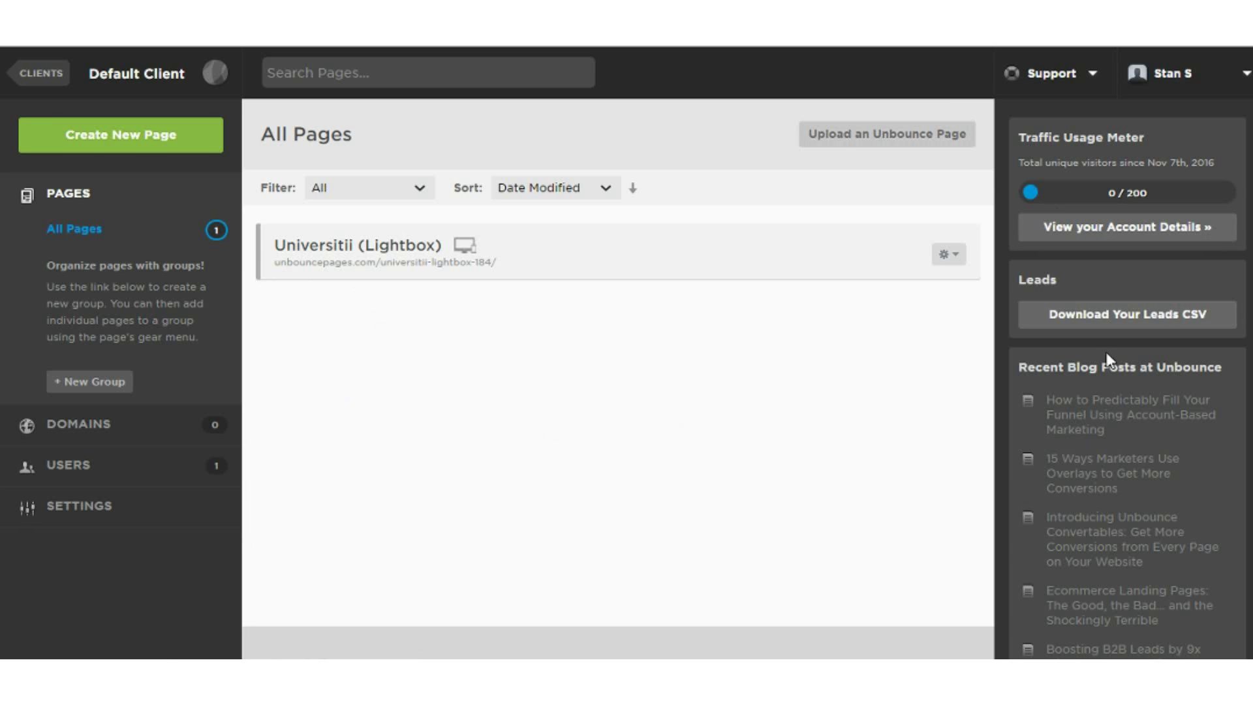
View the Default Client settings overview, then return to the All Pages list
scroll(1113, 496, down, 2)
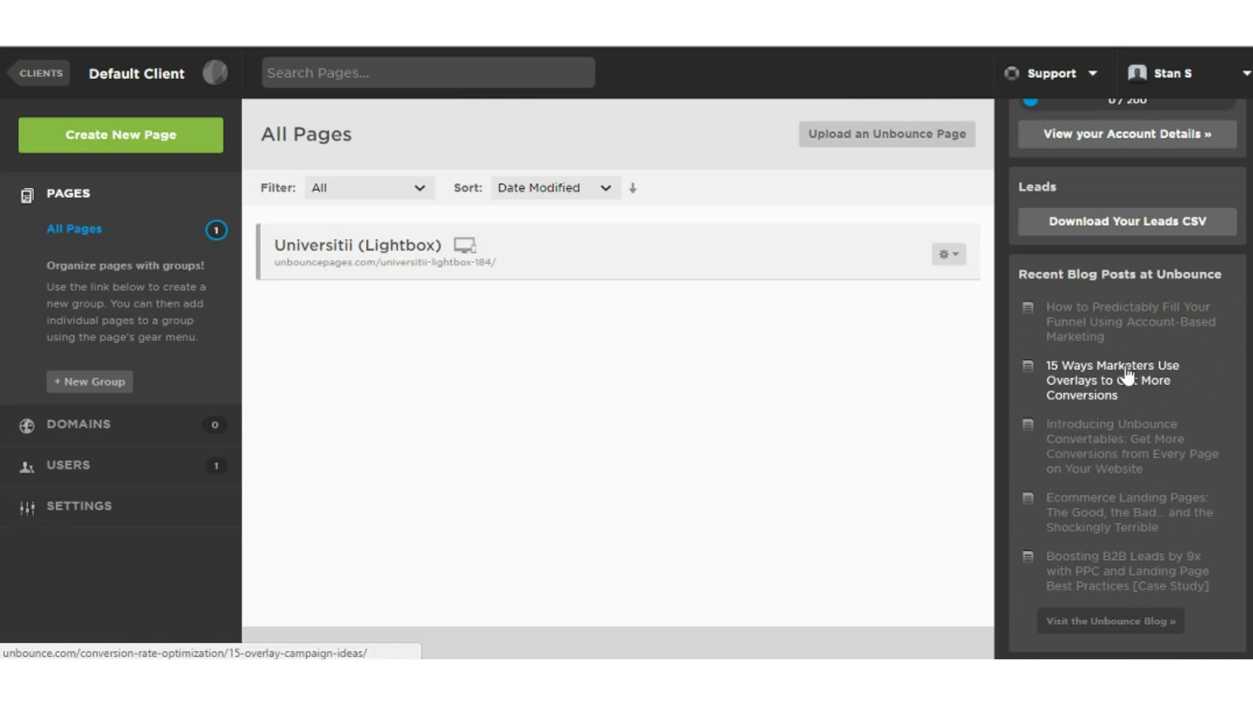
scroll(1126, 385, up, 2)
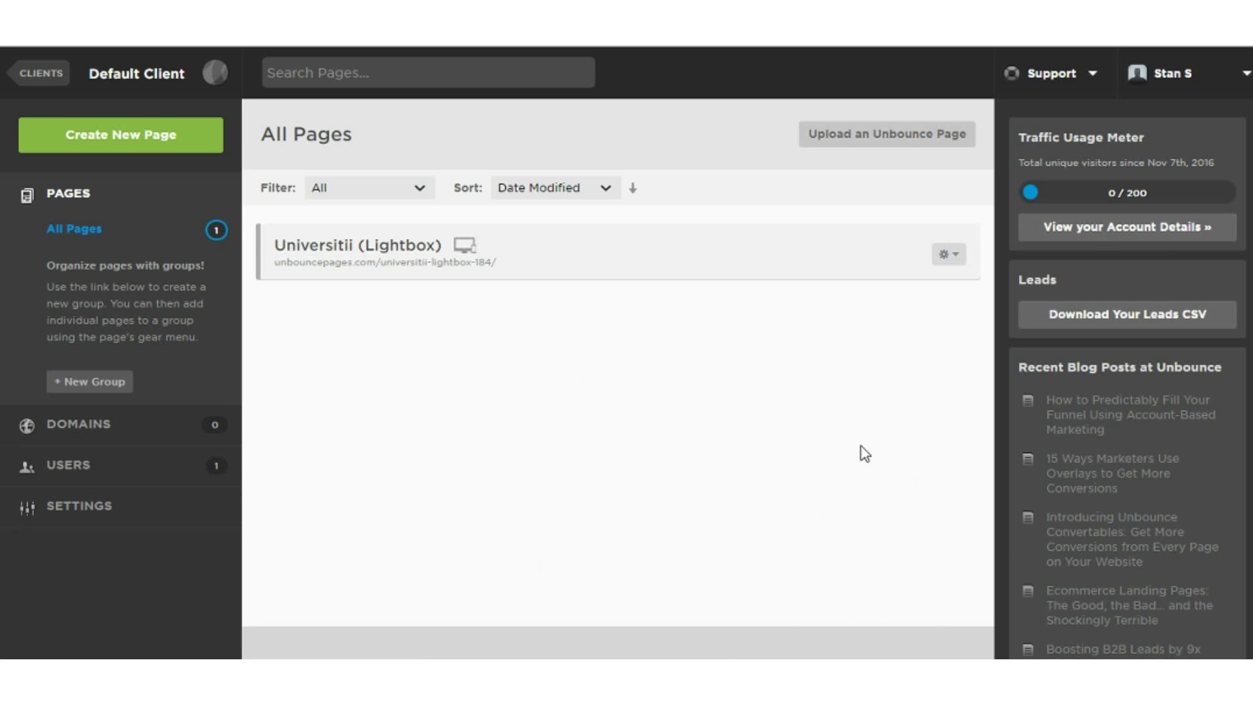
click(79, 506)
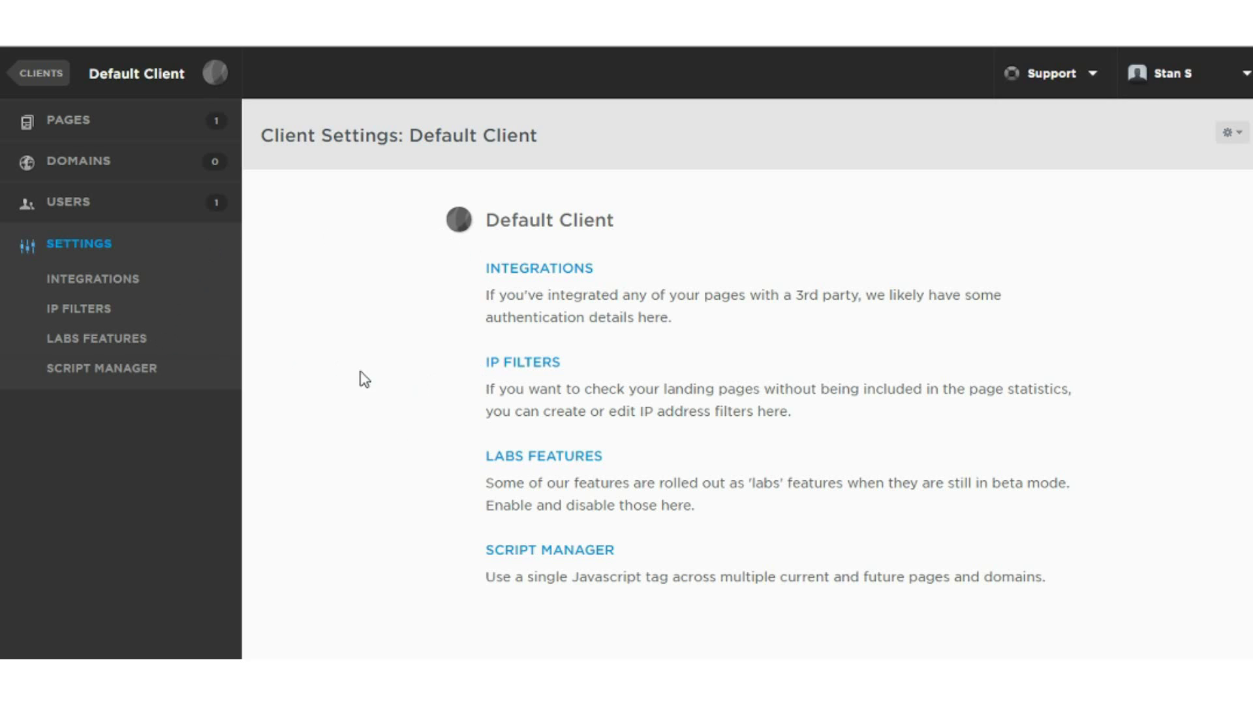
click(185, 133)
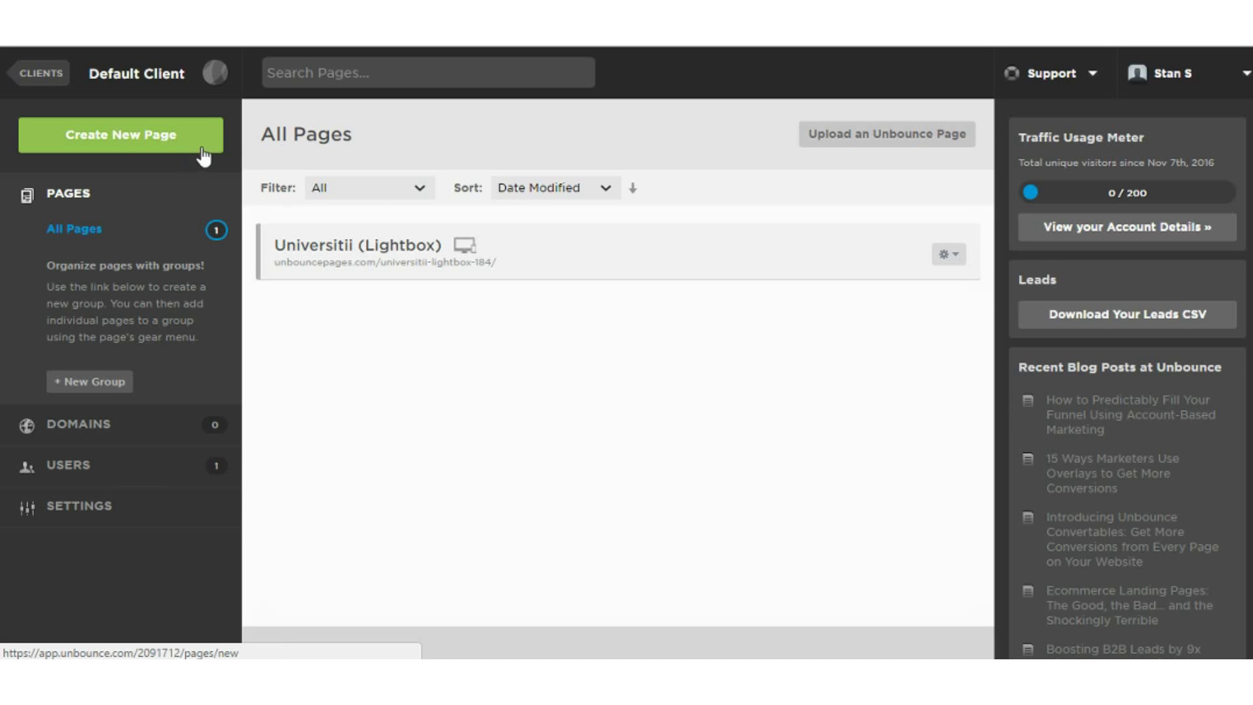
Start a new page and preview the Salina Estates, Vinetrek (Lightbox) and Yonder (Video) templates
click(216, 154)
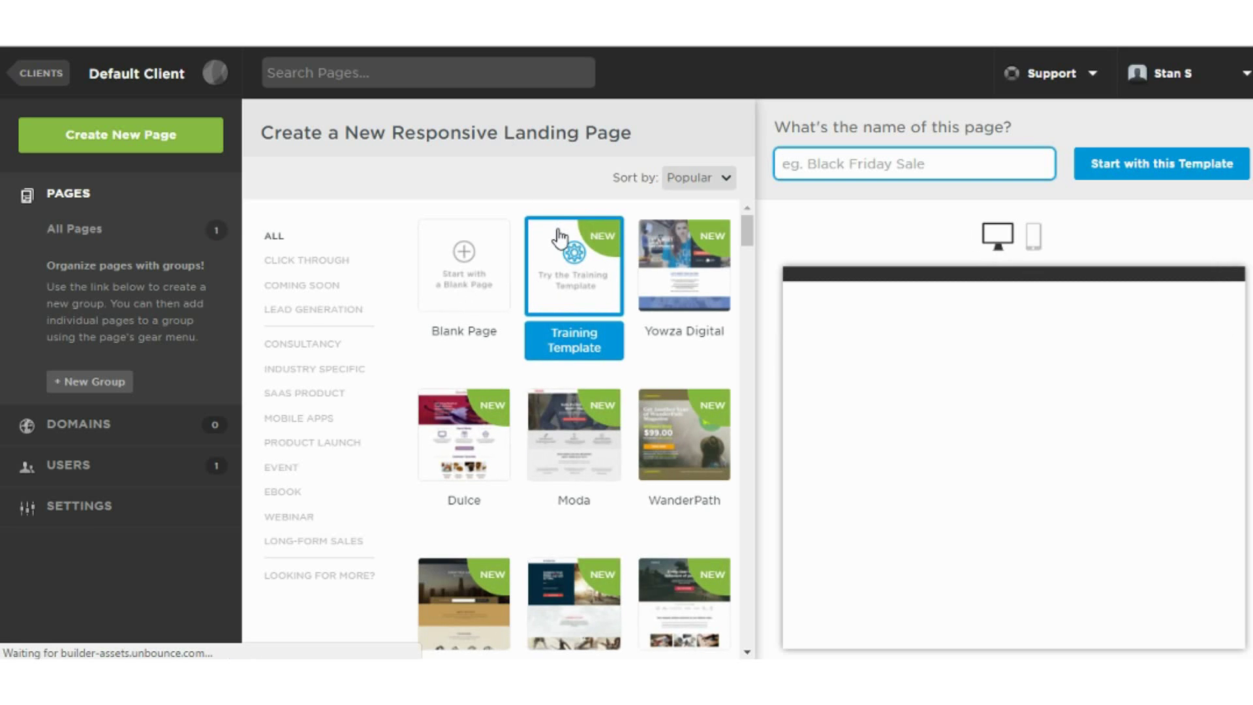
scroll(551, 318, down, 7)
scroll(551, 319, down, 4)
scroll(552, 319, down, 1)
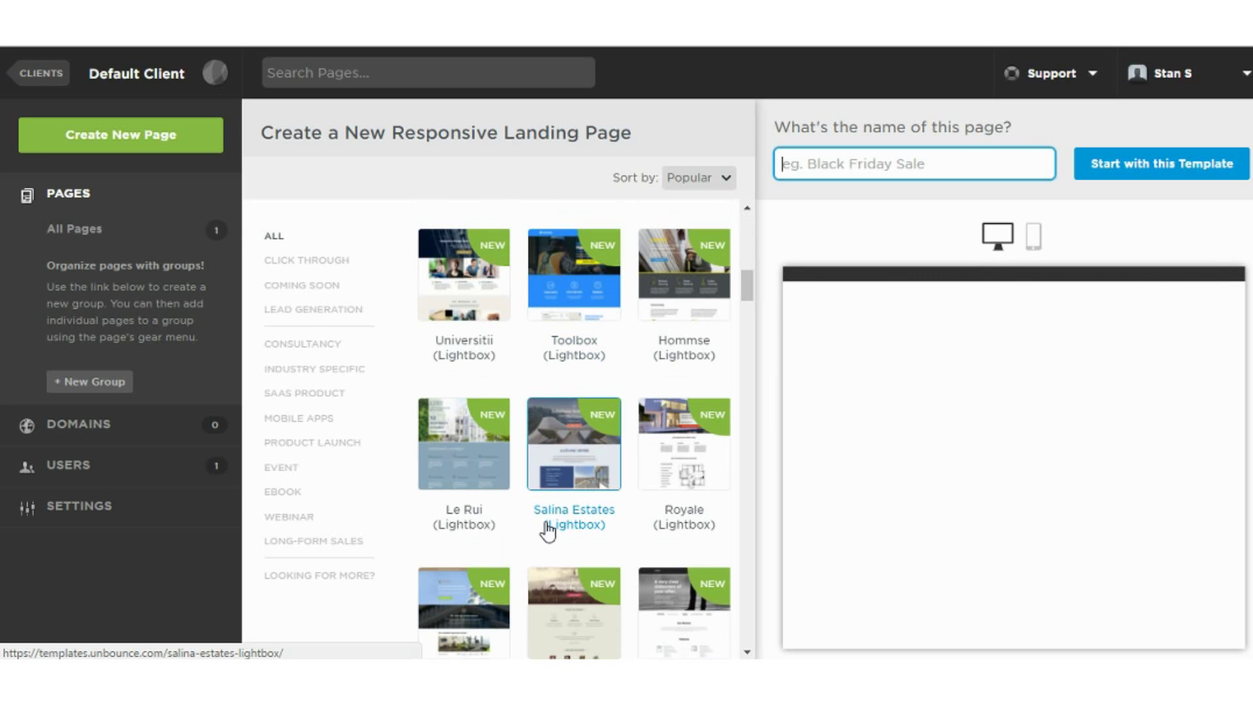
click(572, 447)
click(573, 452)
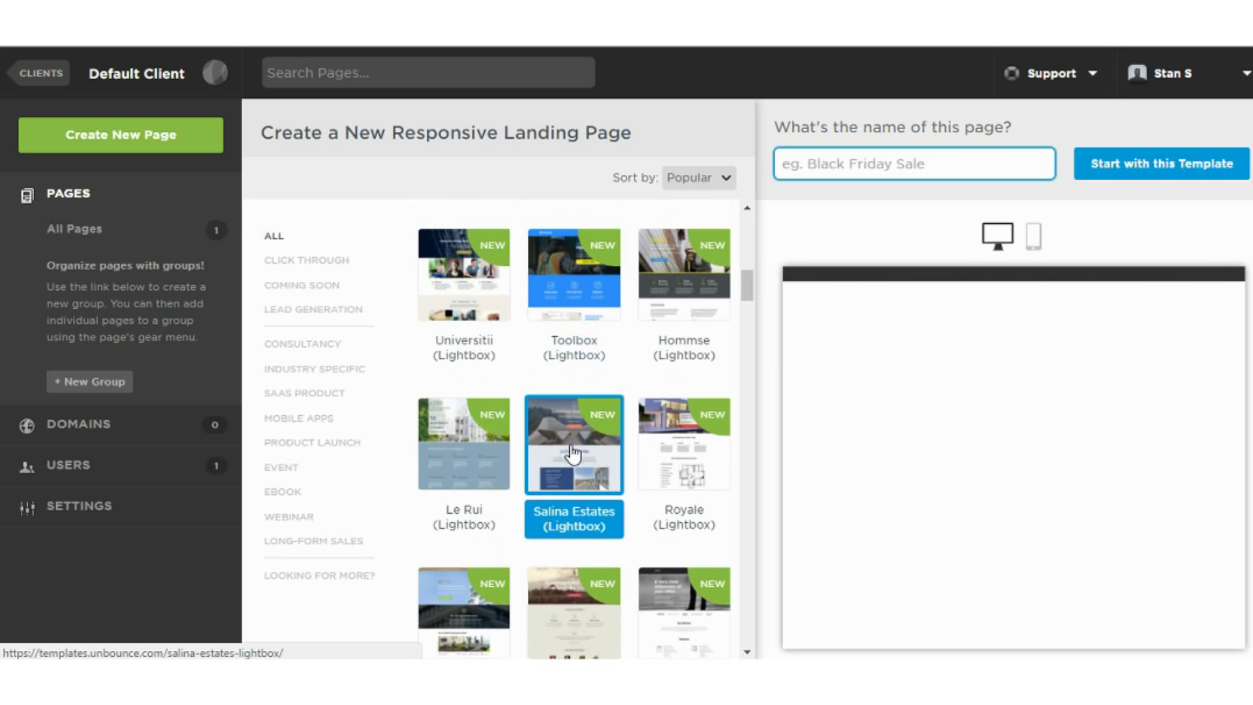
scroll(573, 450, down, 1)
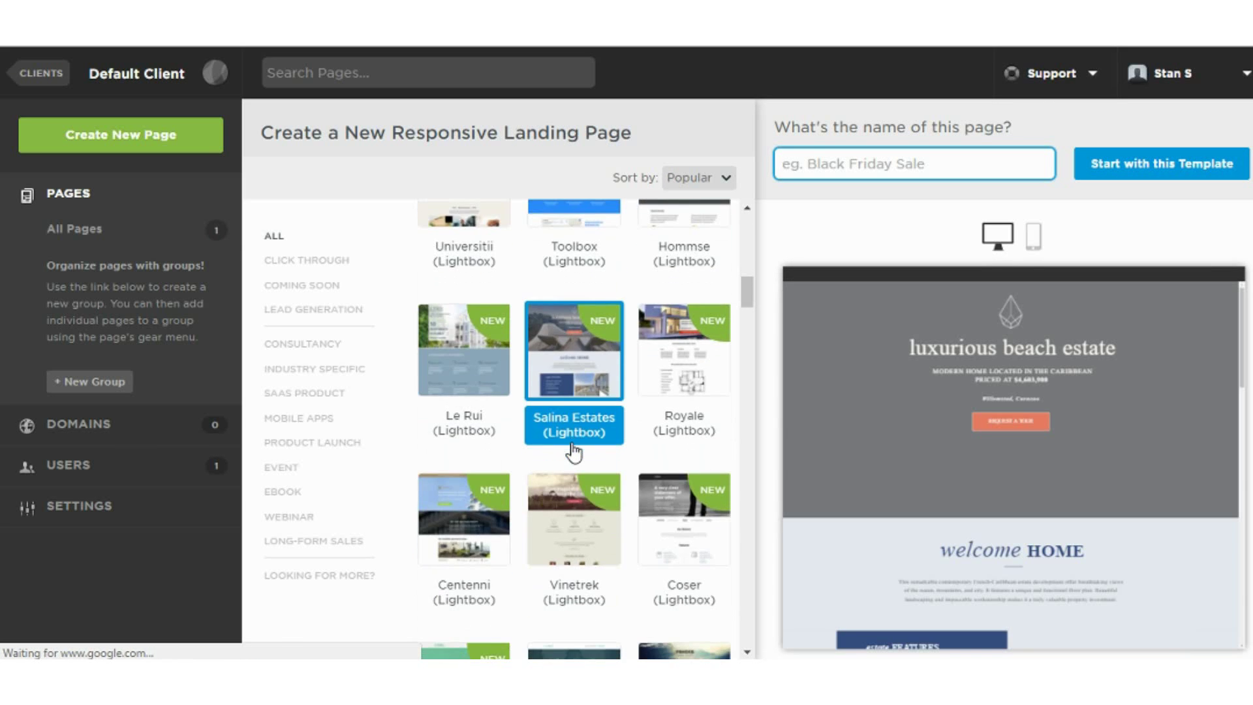
click(581, 503)
scroll(581, 504, down, 1)
scroll(581, 504, down, 2)
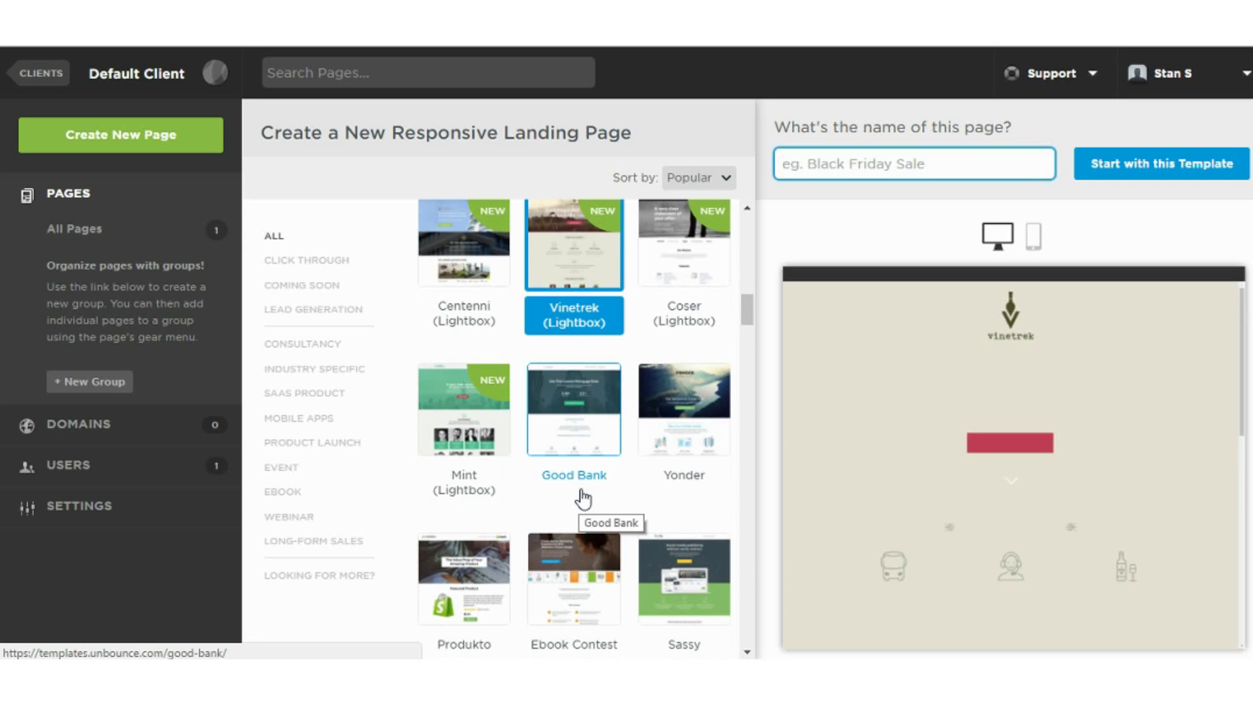
scroll(583, 503, down, 1)
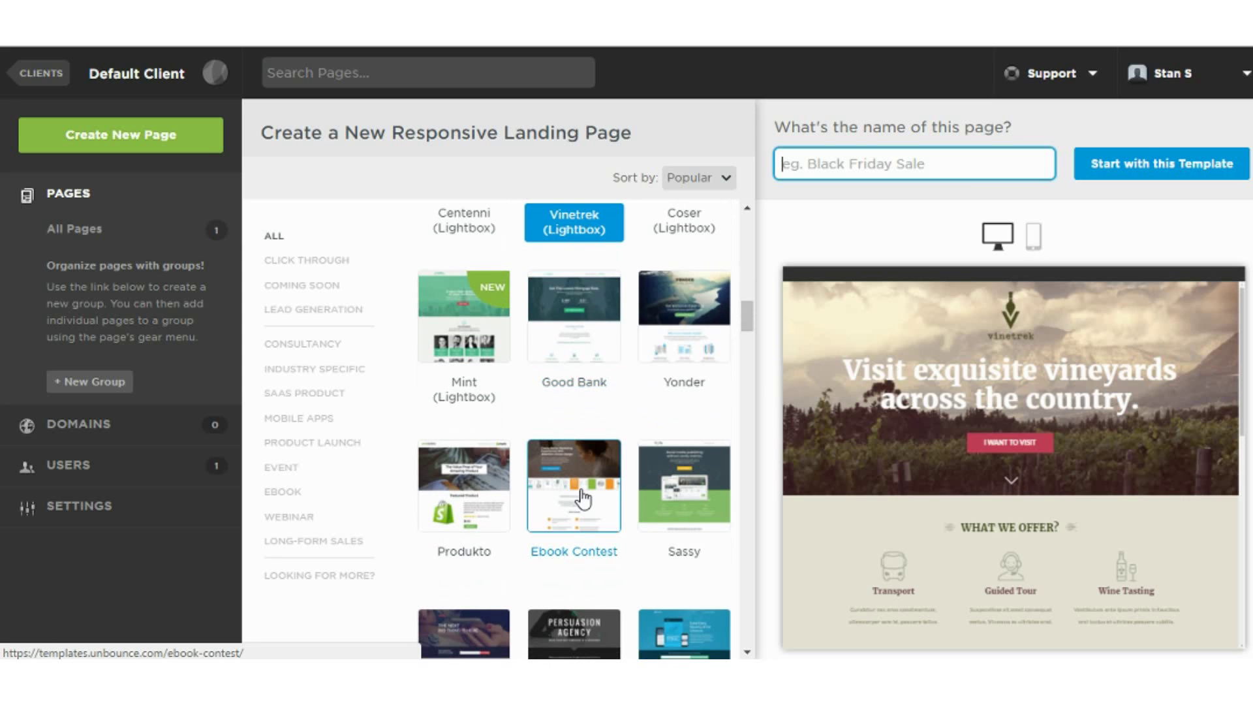
scroll(581, 495, down, 1)
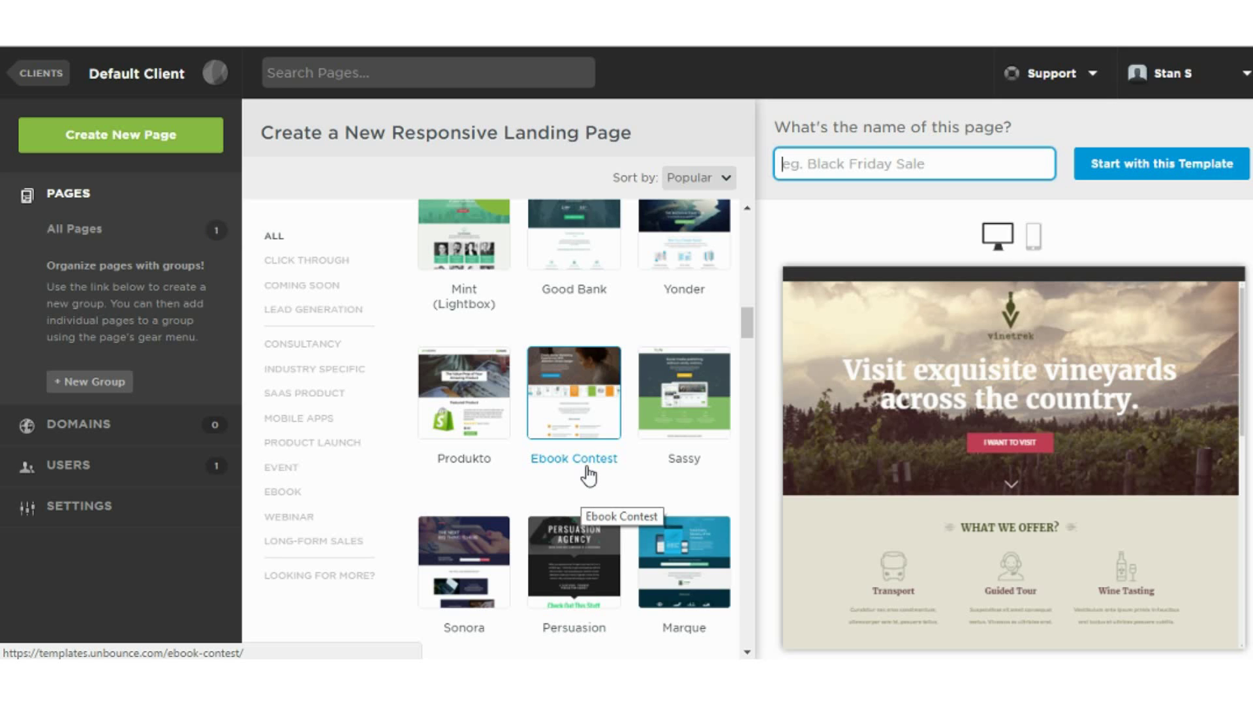
scroll(586, 467, down, 4)
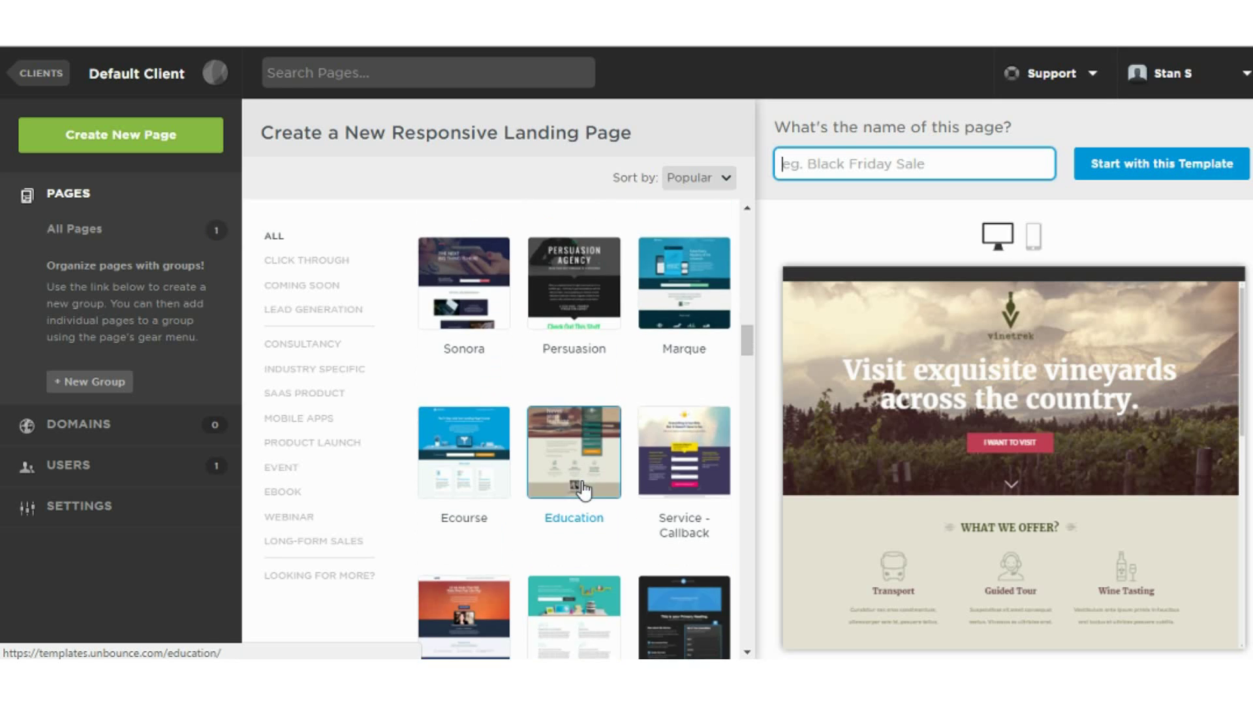
scroll(583, 489, up, 5)
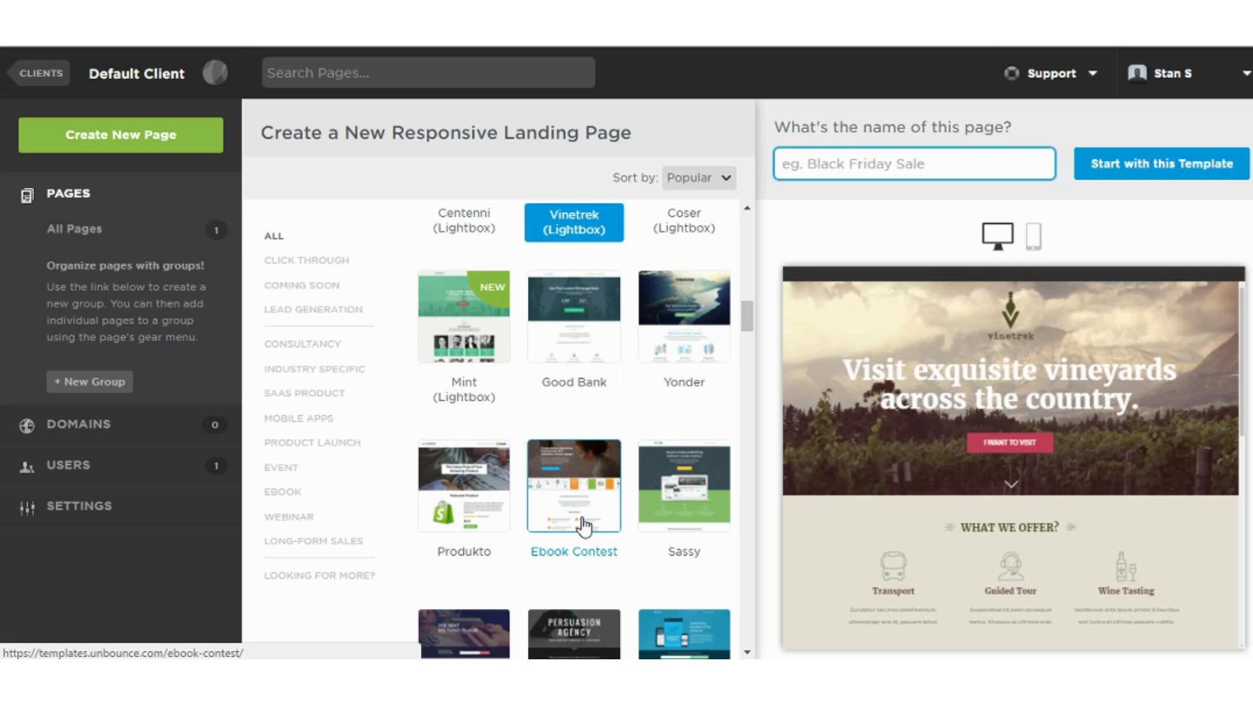
scroll(578, 516, up, 3)
scroll(545, 517, up, 6)
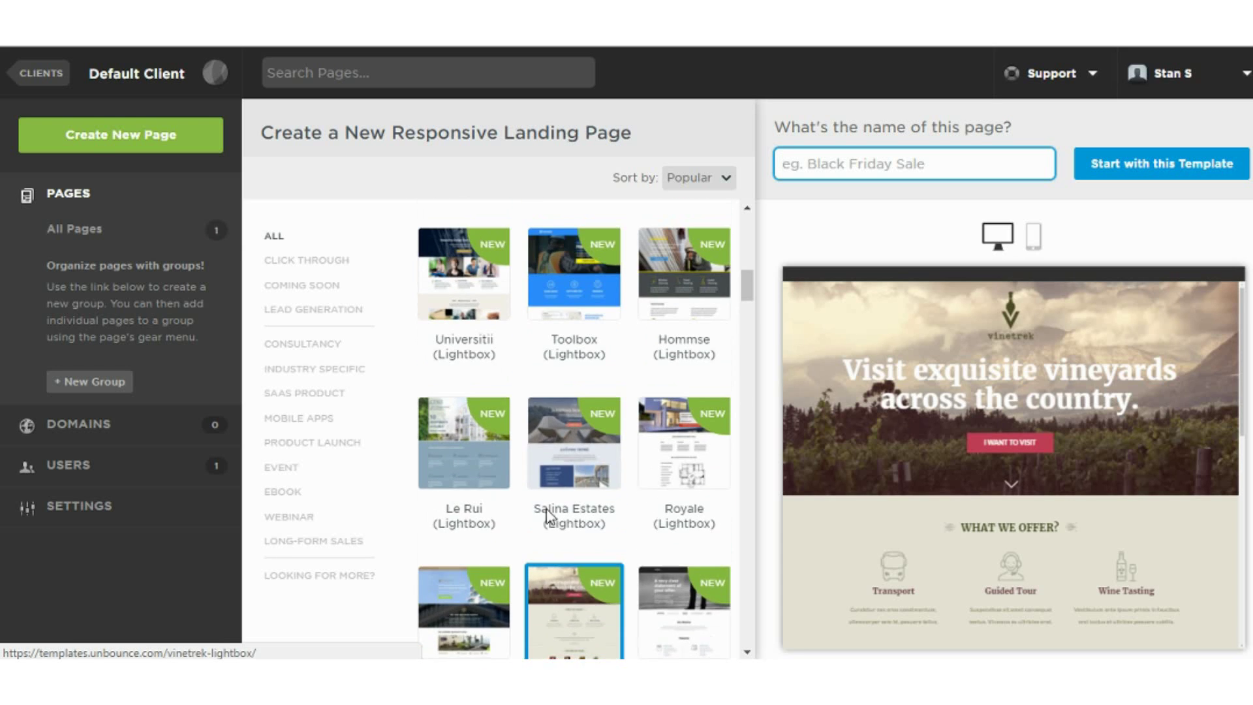
scroll(540, 515, down, 2)
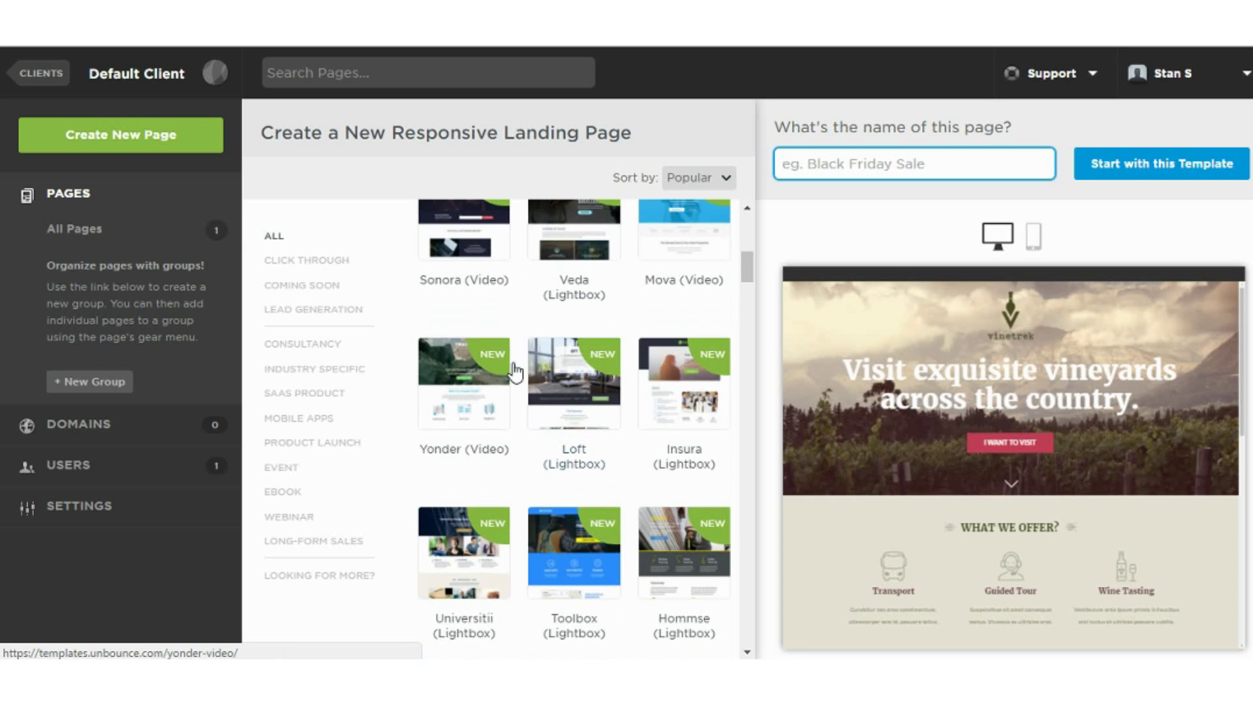
click(455, 430)
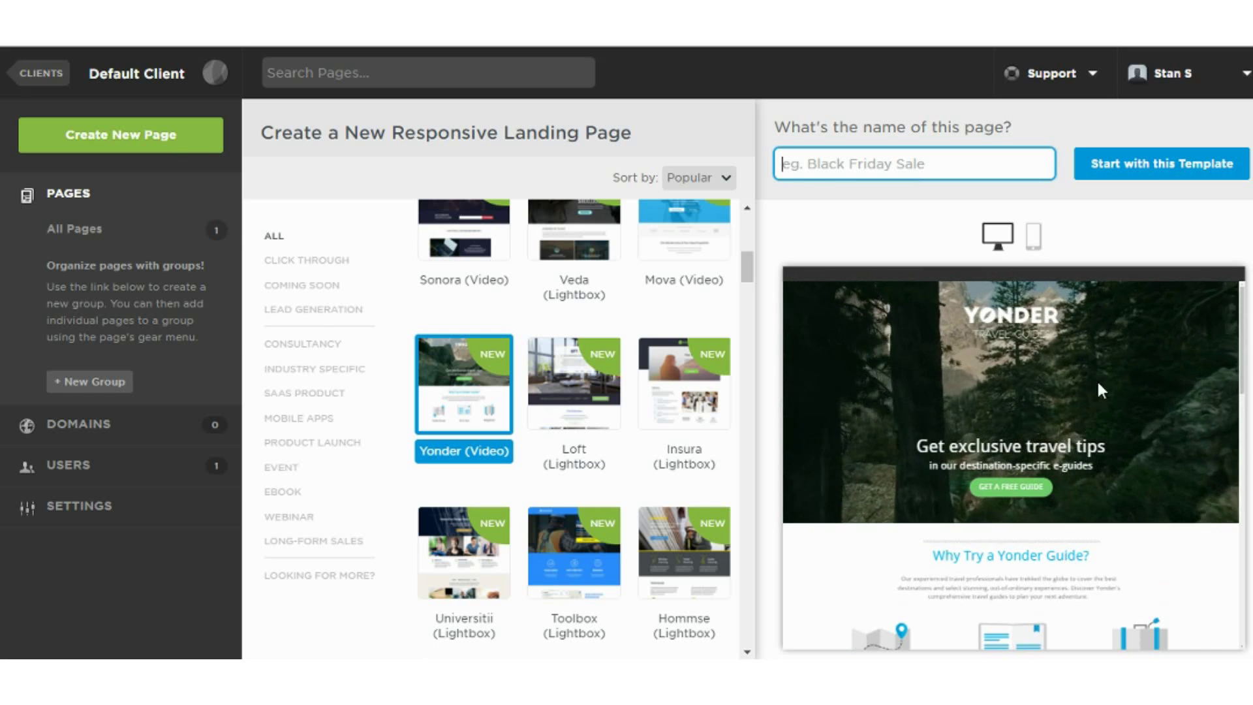
scroll(602, 550, down, 5)
Create the page named 'demo' from the Vinetrek (Lightbox) template
click(602, 550)
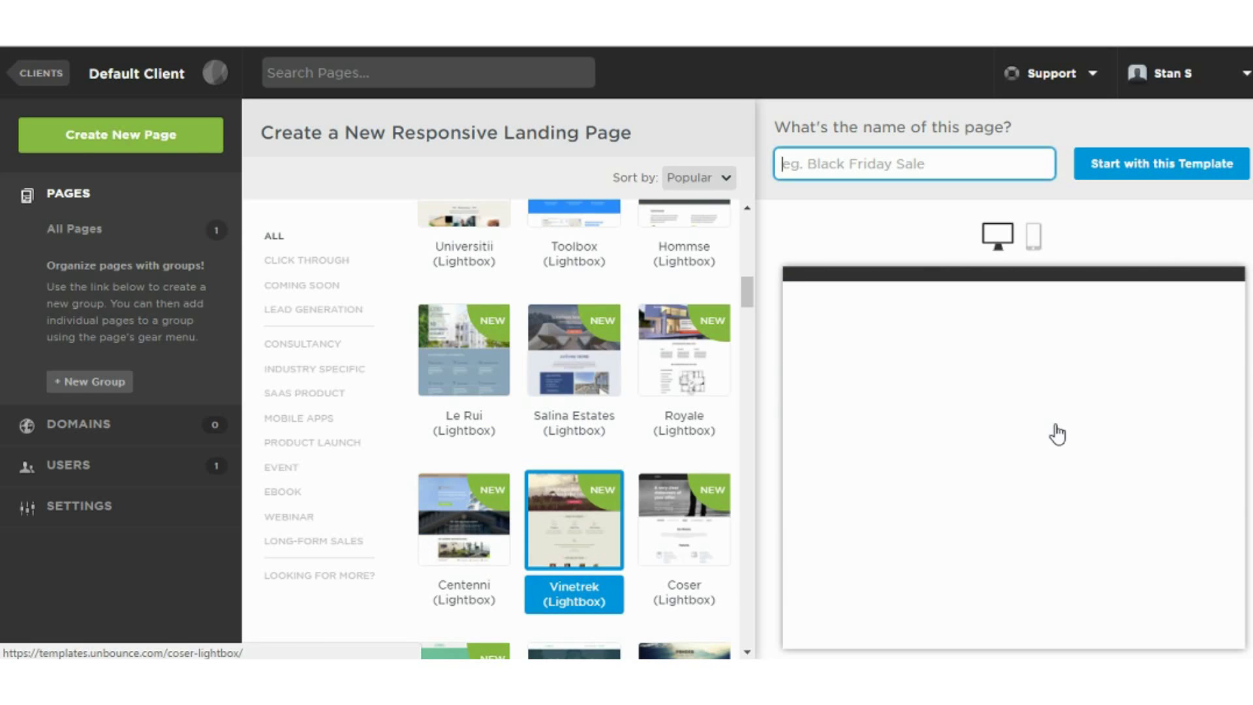
scroll(1048, 456, down, 5)
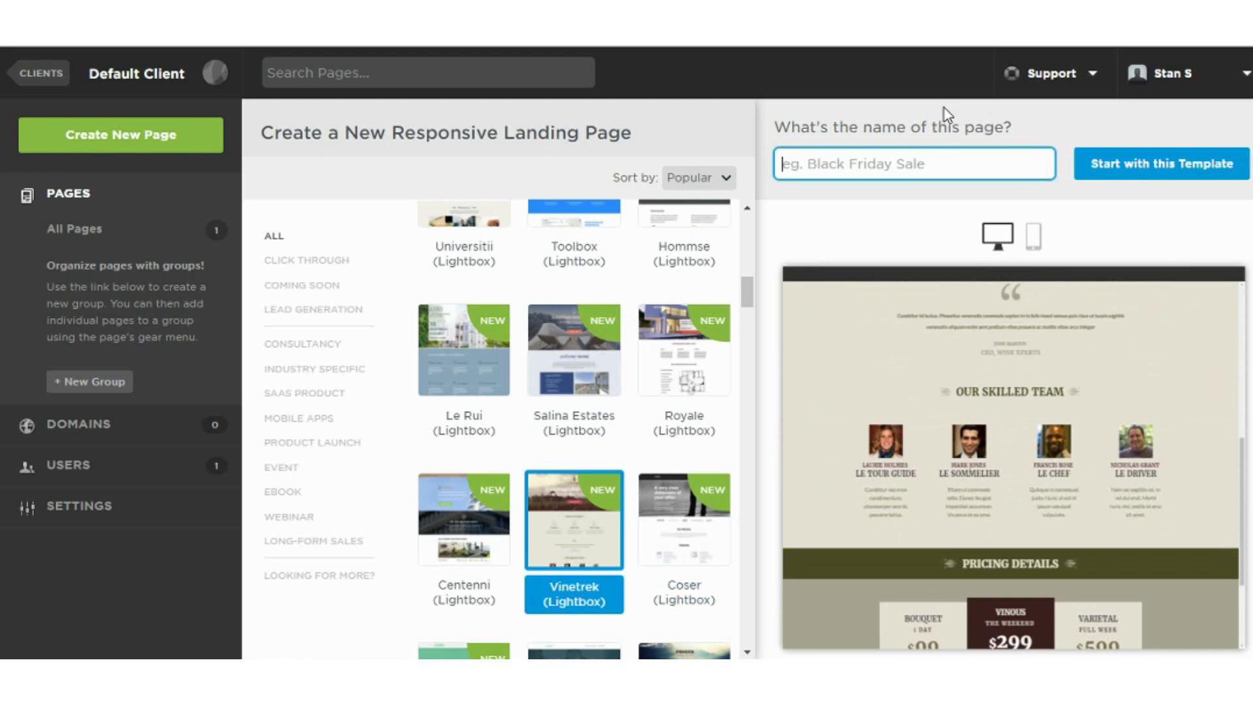
click(944, 168)
text(demo)
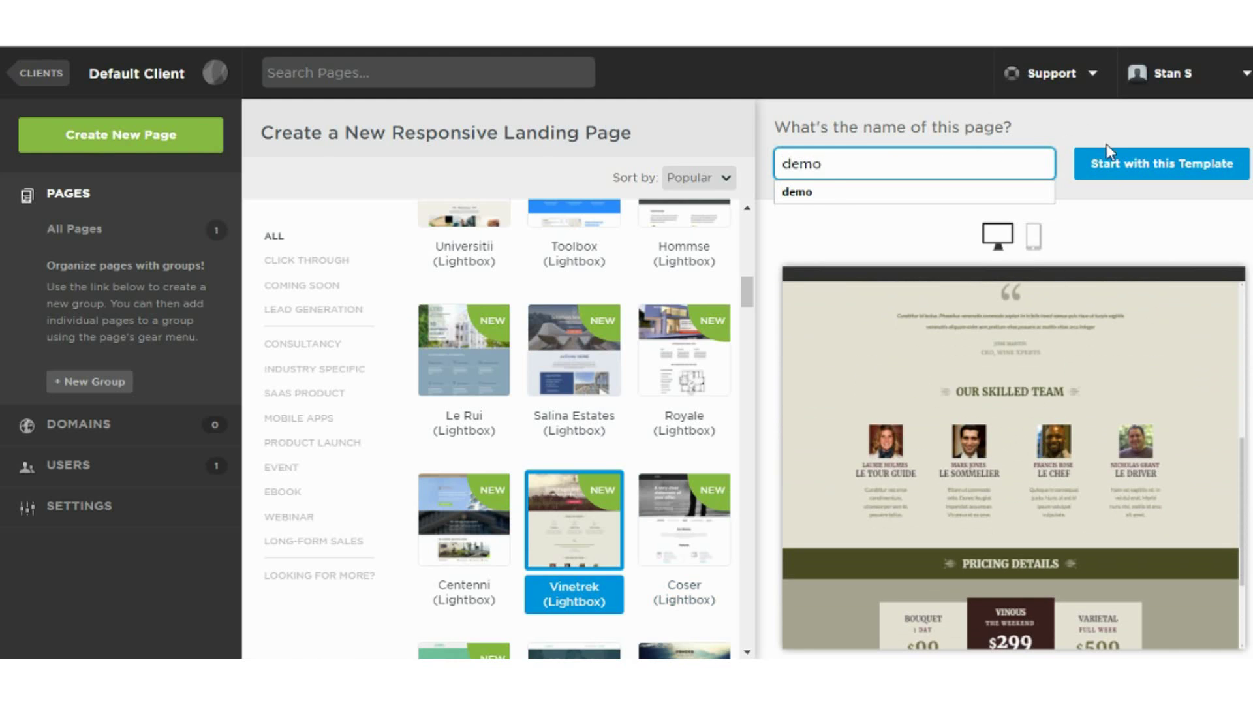
click(1105, 171)
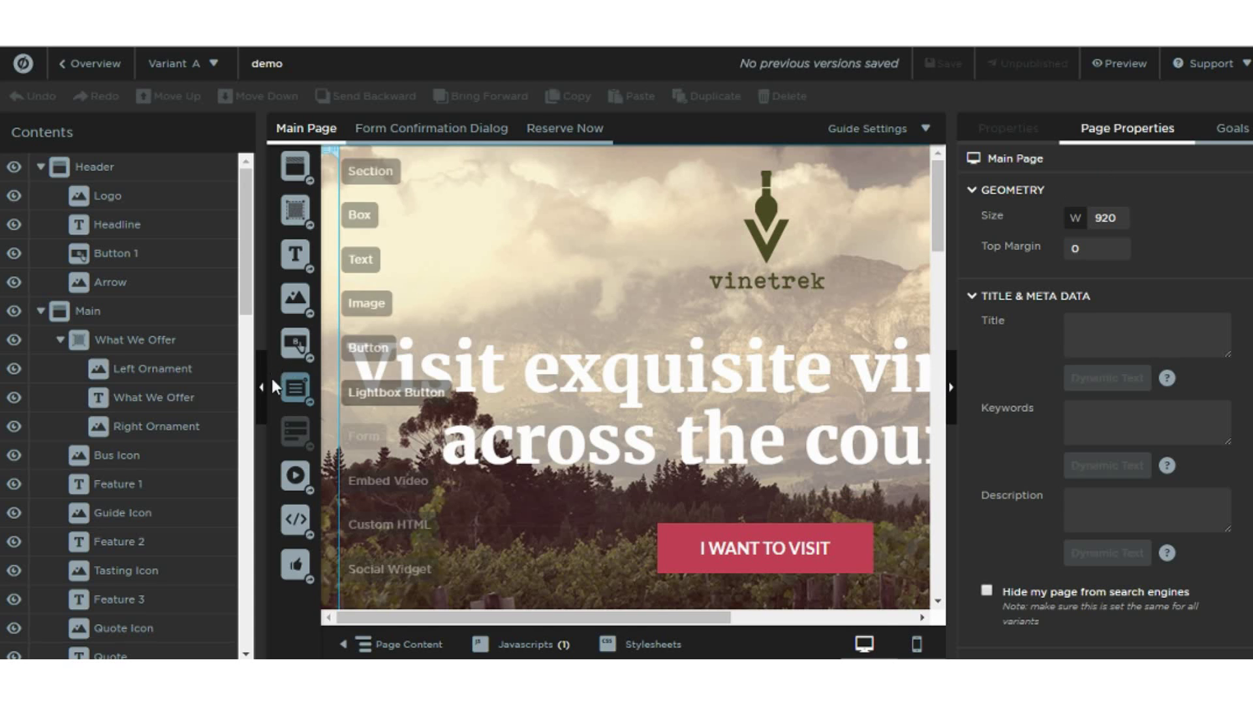
Collapse the page outline and drag the I WANT TO VISIT button below the headline, keeping the logo on top
click(261, 394)
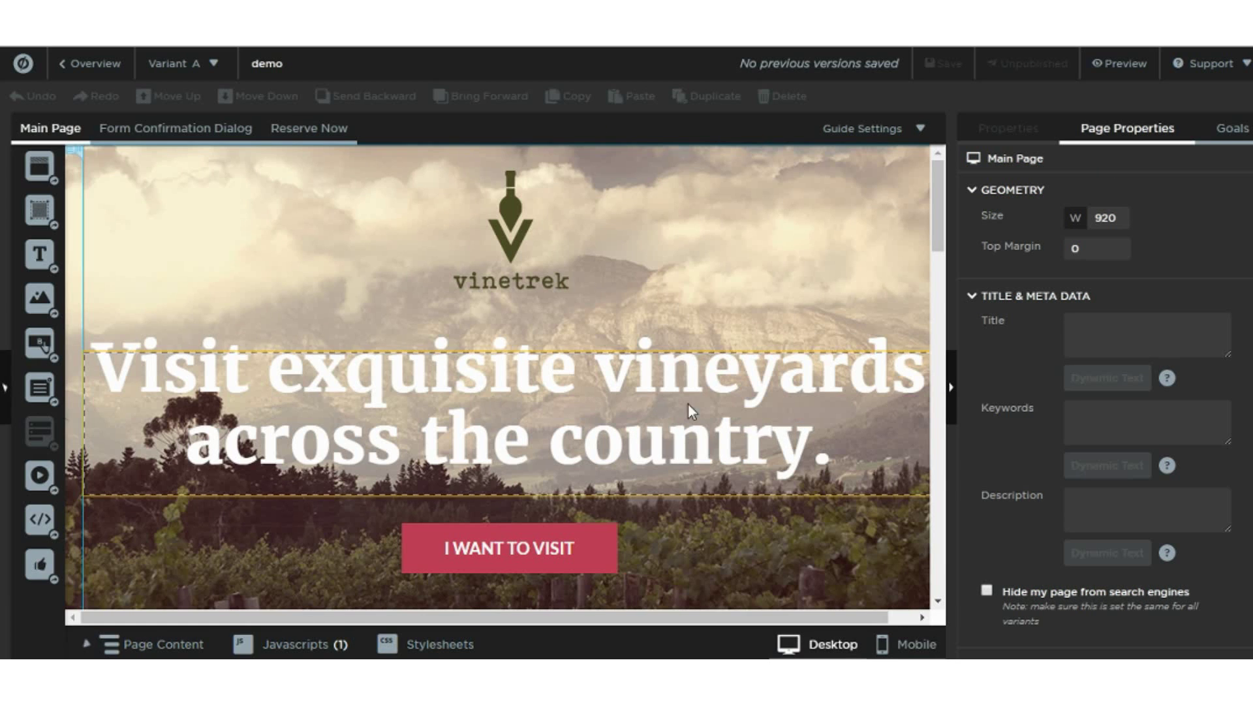
click(597, 534)
drag(600, 505, 499, 504)
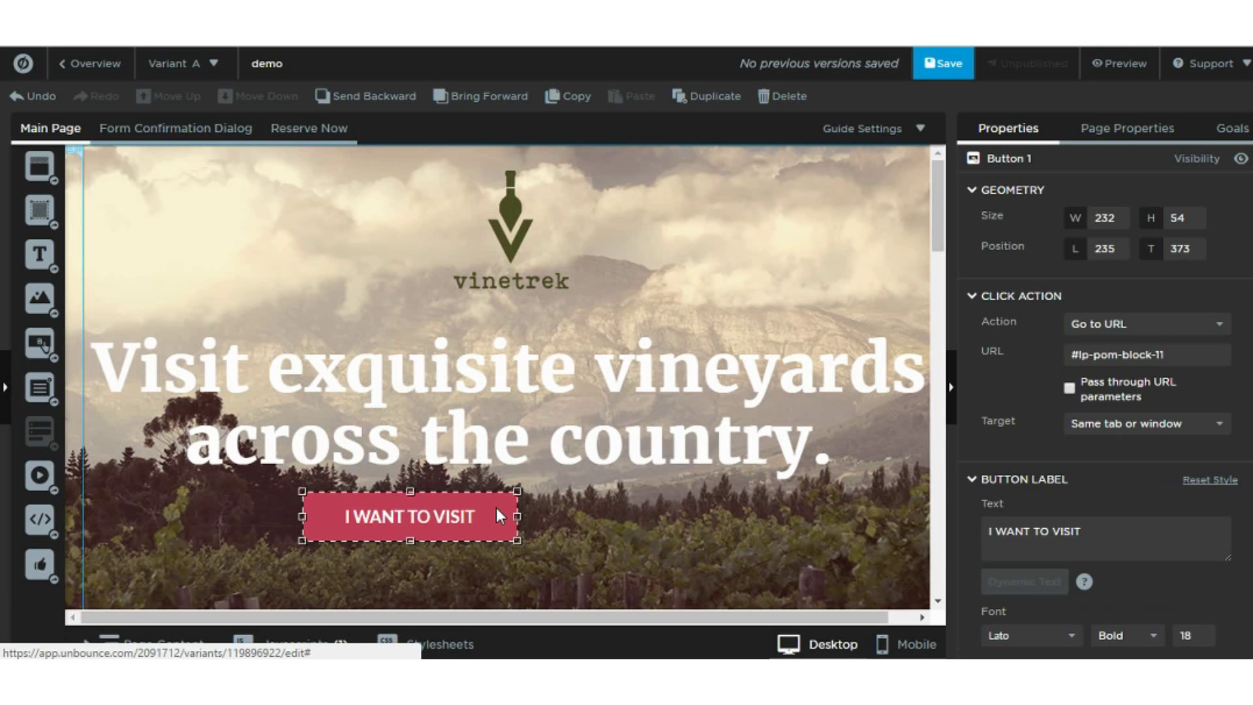
drag(497, 509, 800, 487)
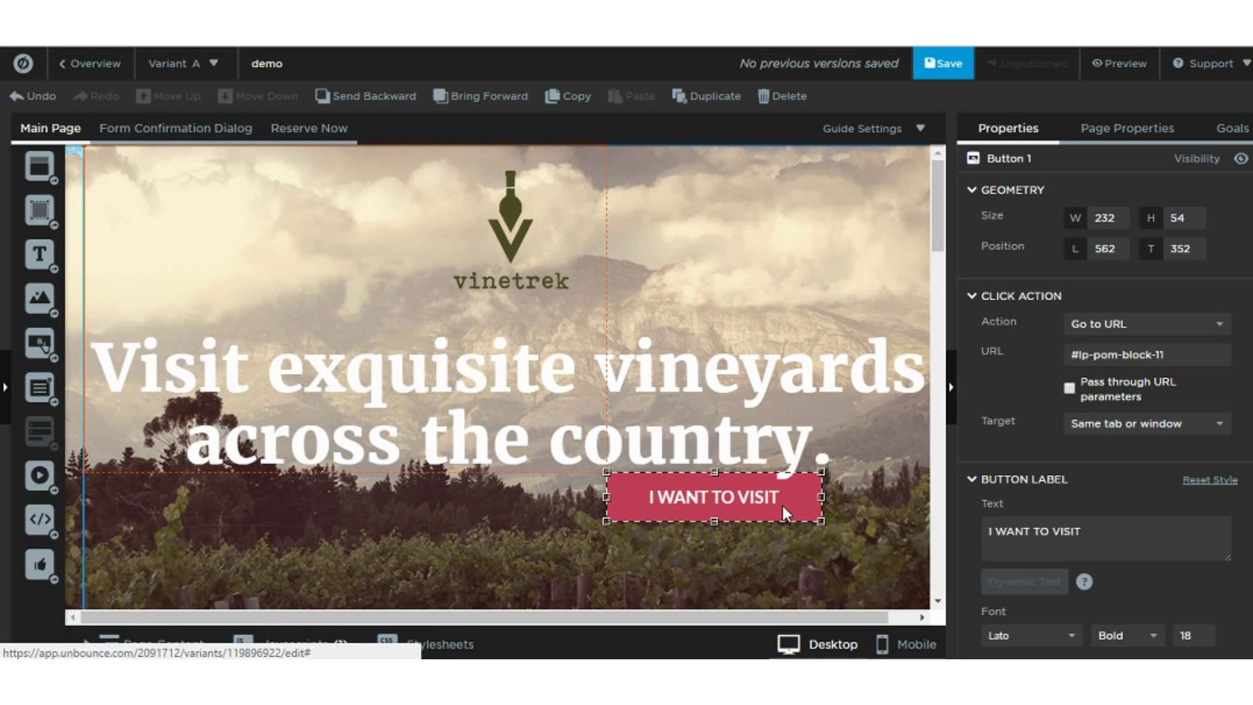
drag(782, 505, 589, 549)
drag(509, 218, 534, 536)
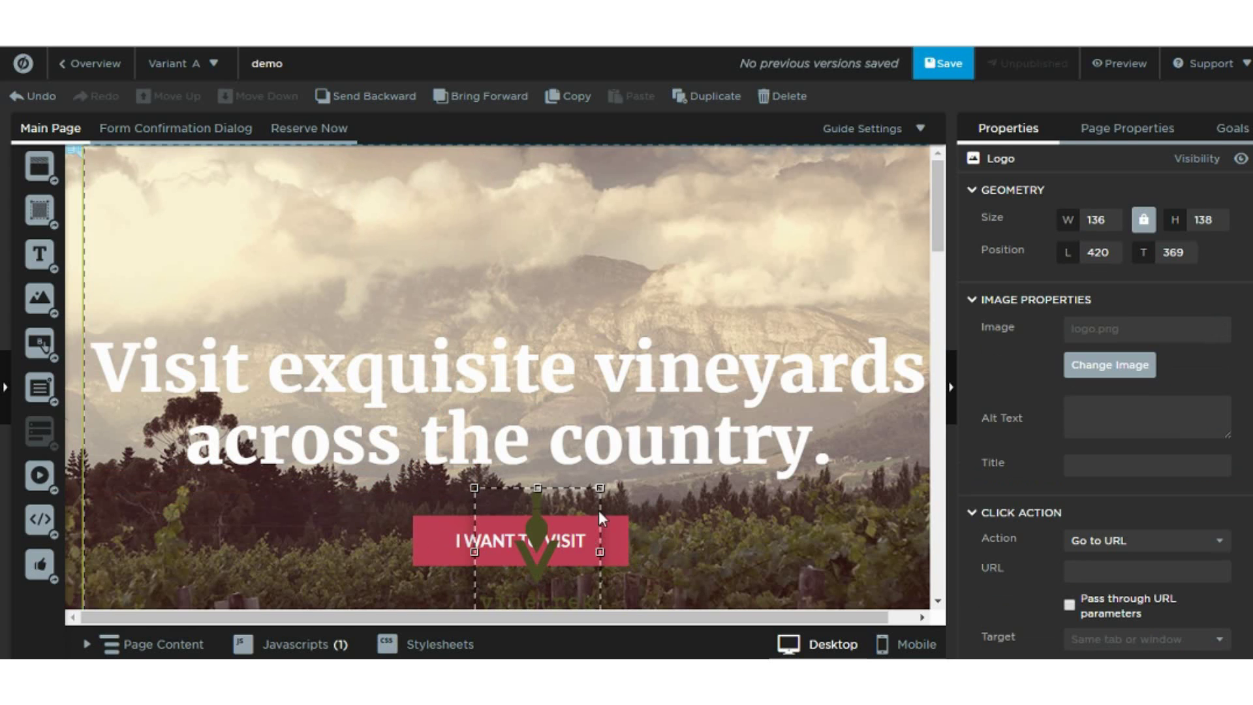
drag(542, 548, 526, 210)
drag(522, 540, 504, 541)
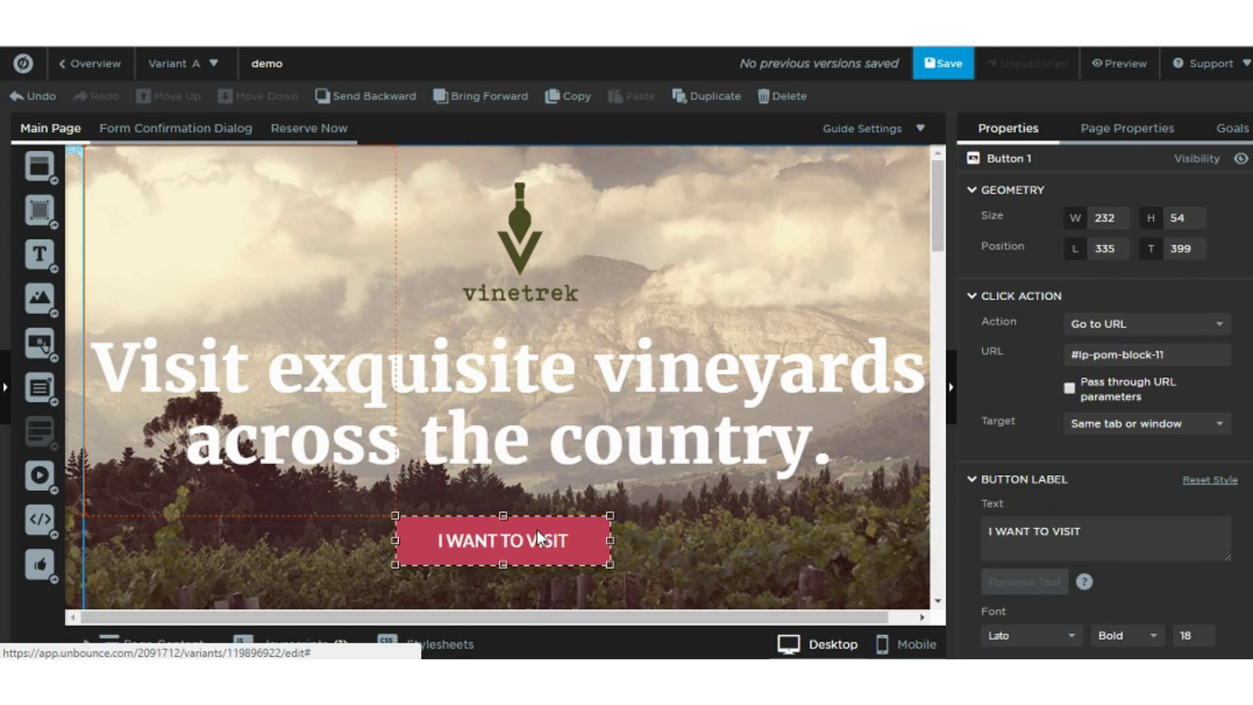
Scroll down to the pricing section and nudge the $299 price out of the Vinous column
scroll(711, 507, down, 3)
scroll(712, 513, down, 10)
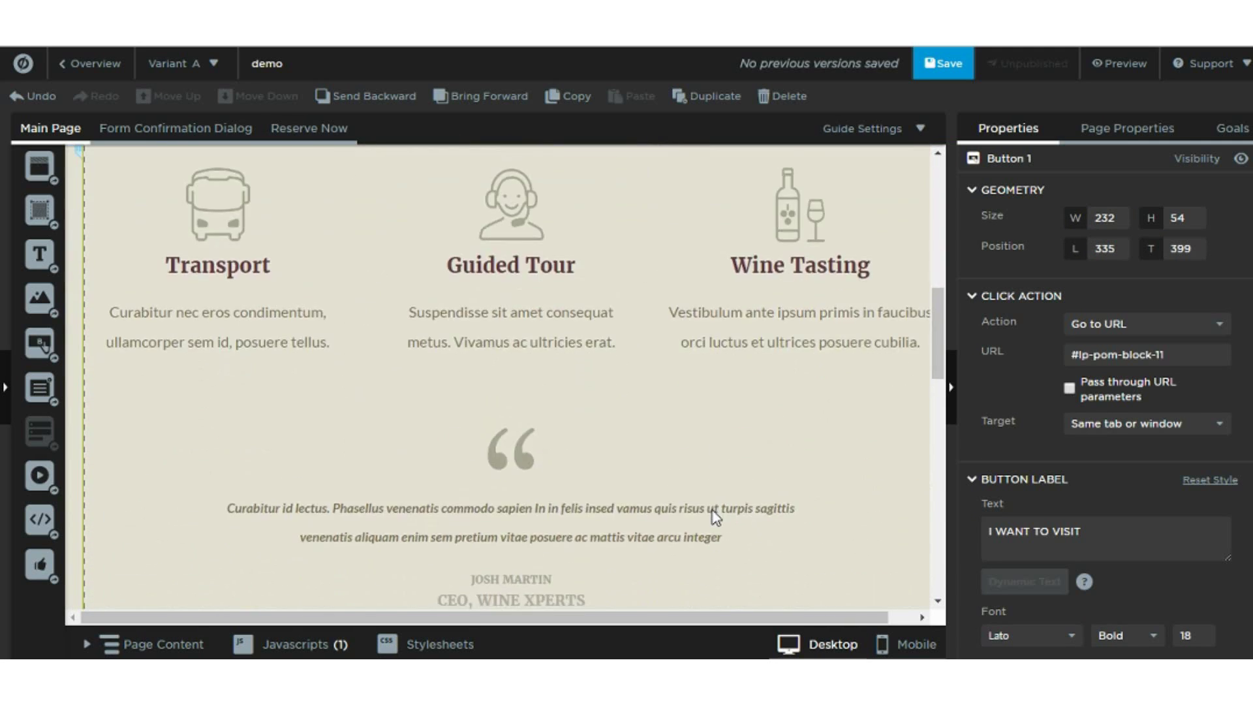
scroll(716, 518, down, 9)
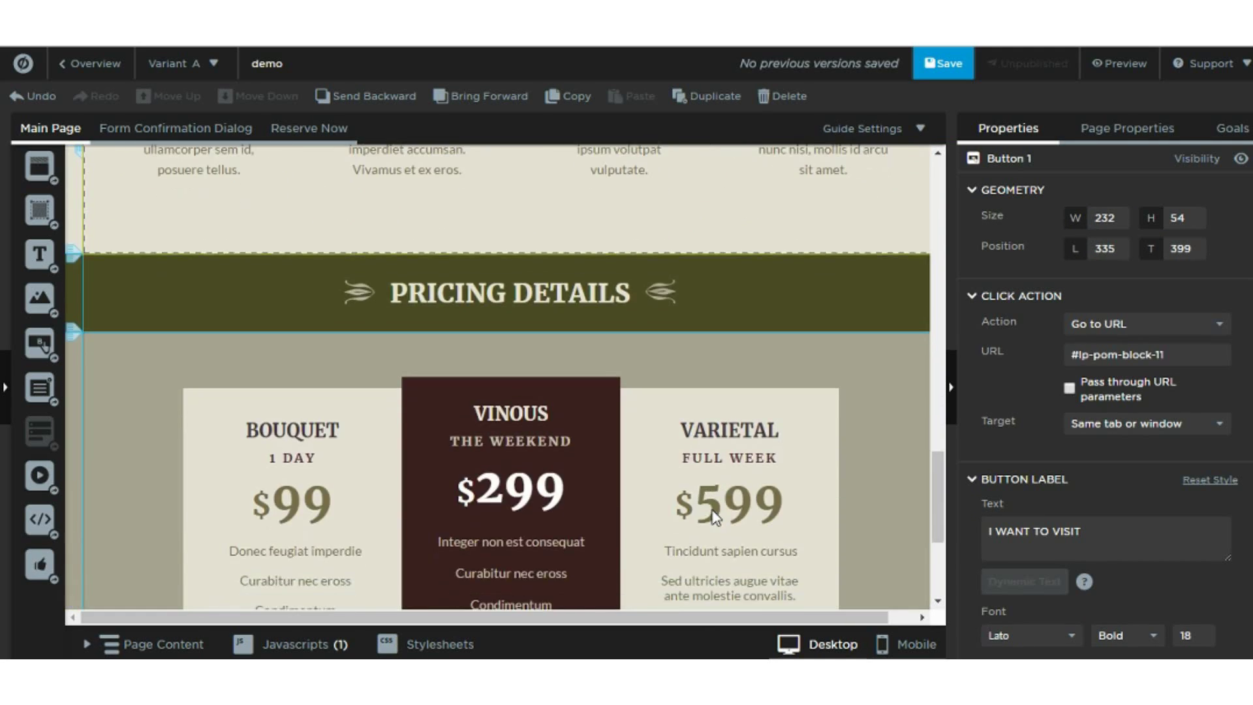
scroll(716, 517, down, 3)
scroll(523, 398, up, 6)
scroll(524, 396, down, 5)
mouse_move(523, 397)
mouse_down()
mouse_move(606, 363)
mouse_move(701, 271)
mouse_move(659, 353)
mouse_move(573, 422)
mouse_move(557, 368)
mouse_move(540, 403)
mouse_up()
Move the middle pricing card's RESERVE NOW button up and to the right
scroll(539, 403, down, 3)
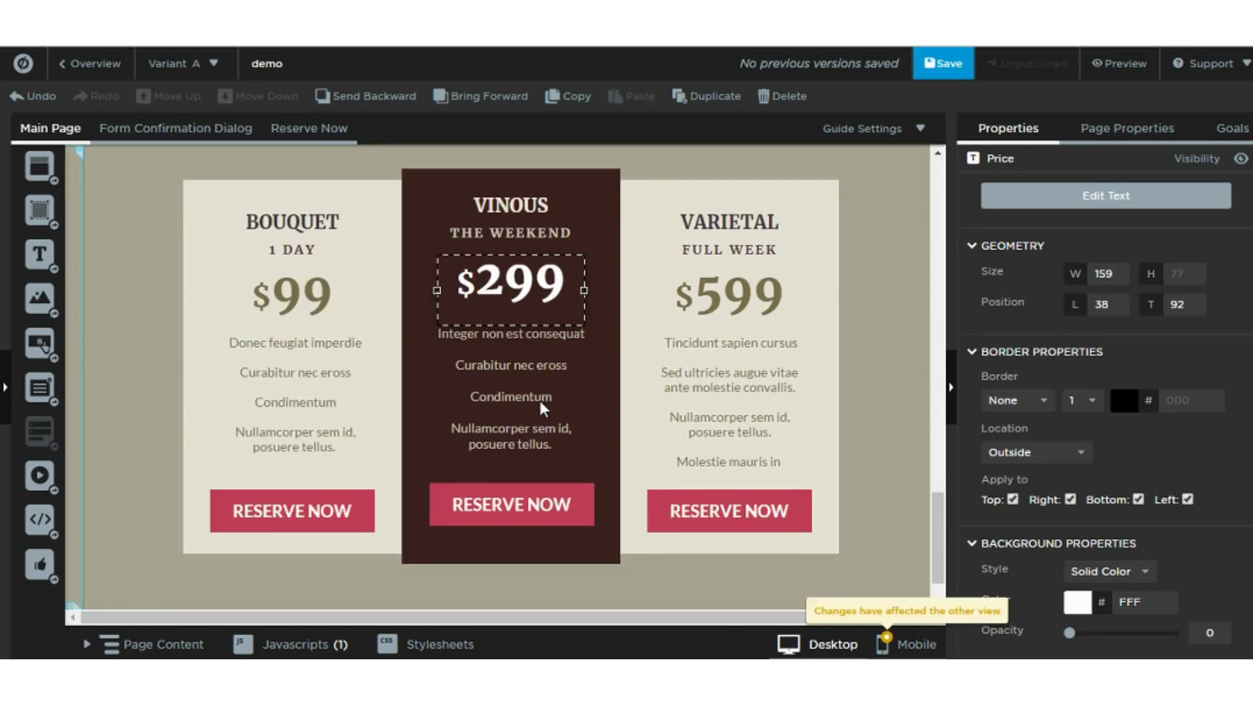
click(526, 467)
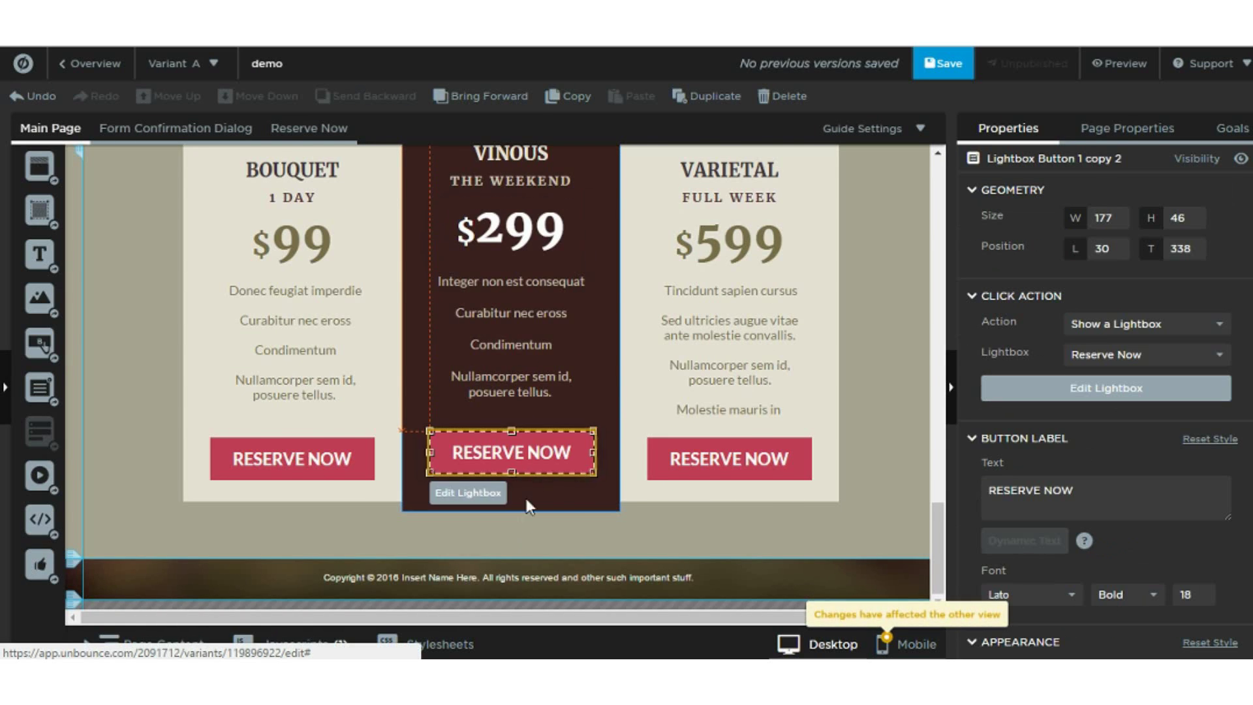
mouse_move(526, 467)
mouse_down()
mouse_move(537, 432)
mouse_move(538, 450)
mouse_up()
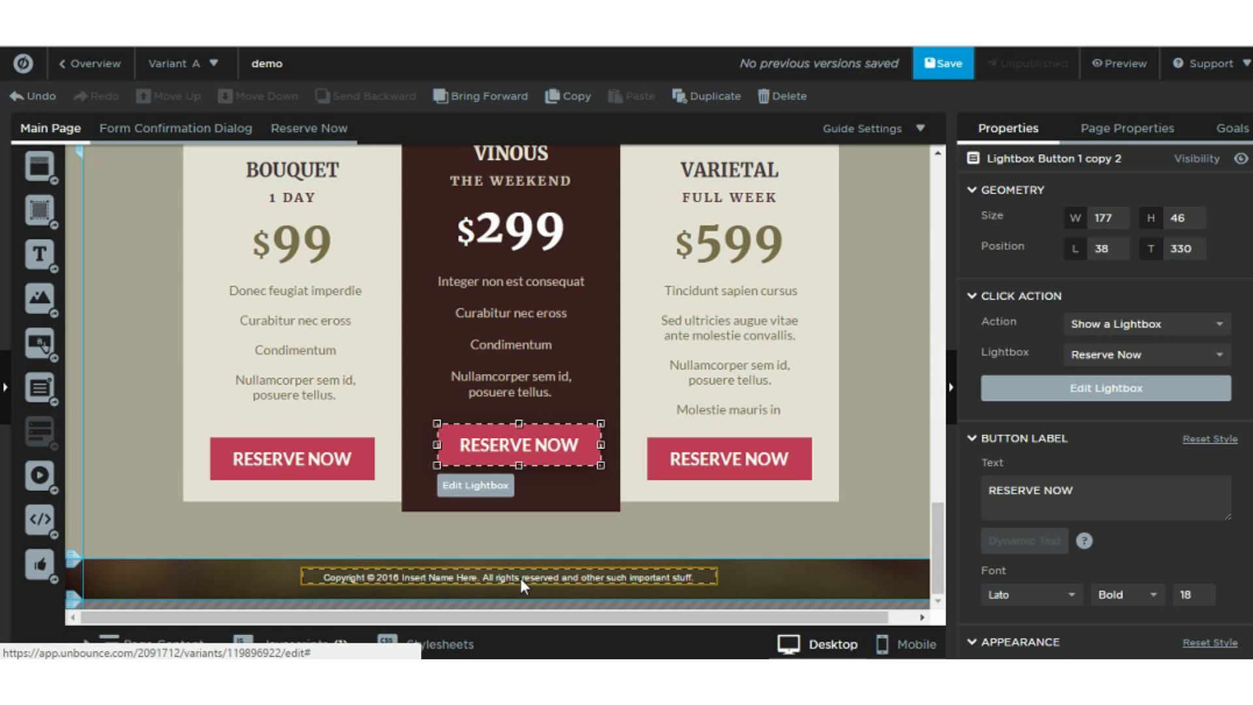
scroll(705, 444, up, 5)
Shrink the LE CHEF team photo slightly to 89 × 89
scroll(710, 448, up, 5)
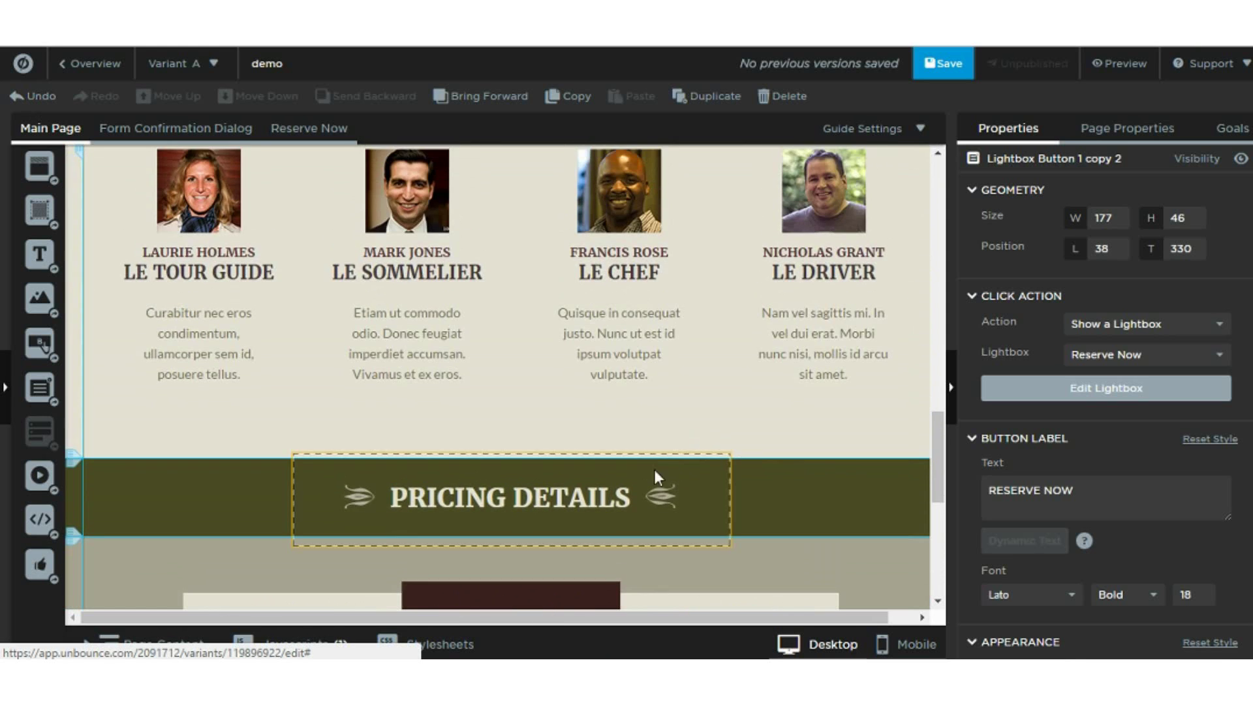
click(648, 403)
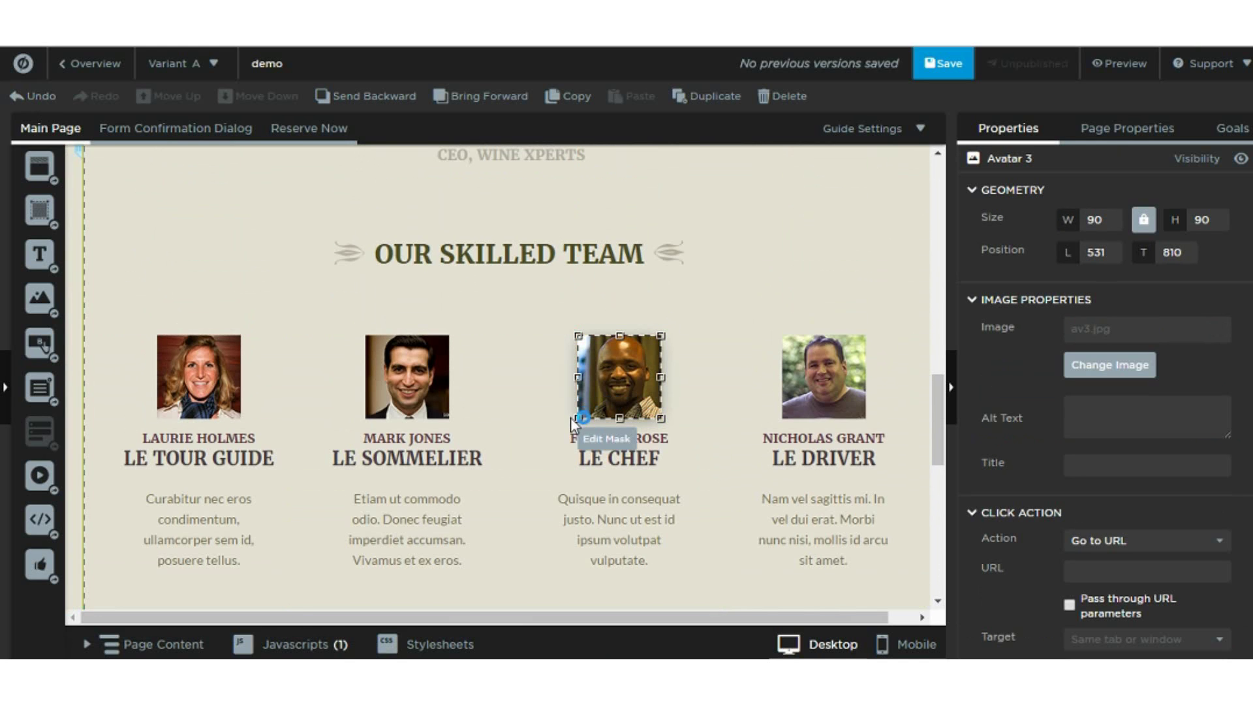
mouse_move(574, 427)
mouse_down()
mouse_move(427, 550)
mouse_move(593, 429)
mouse_move(601, 410)
mouse_move(582, 425)
mouse_up()
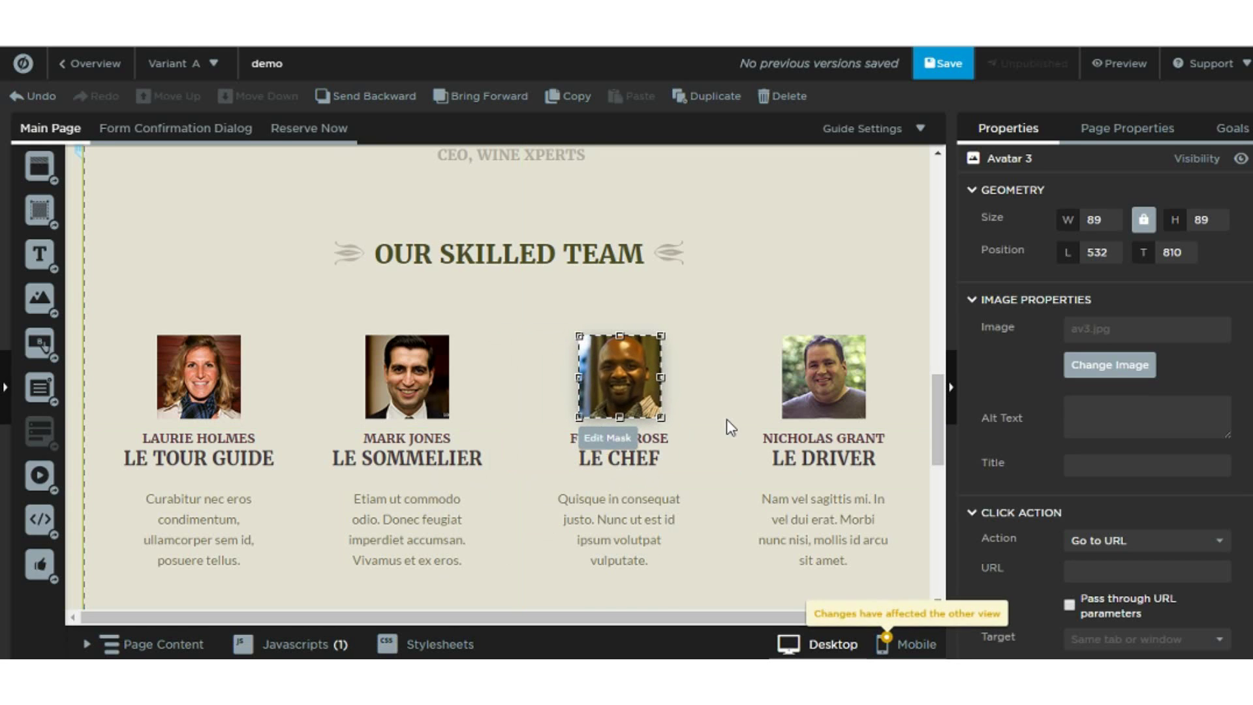
scroll(726, 420, up, 3)
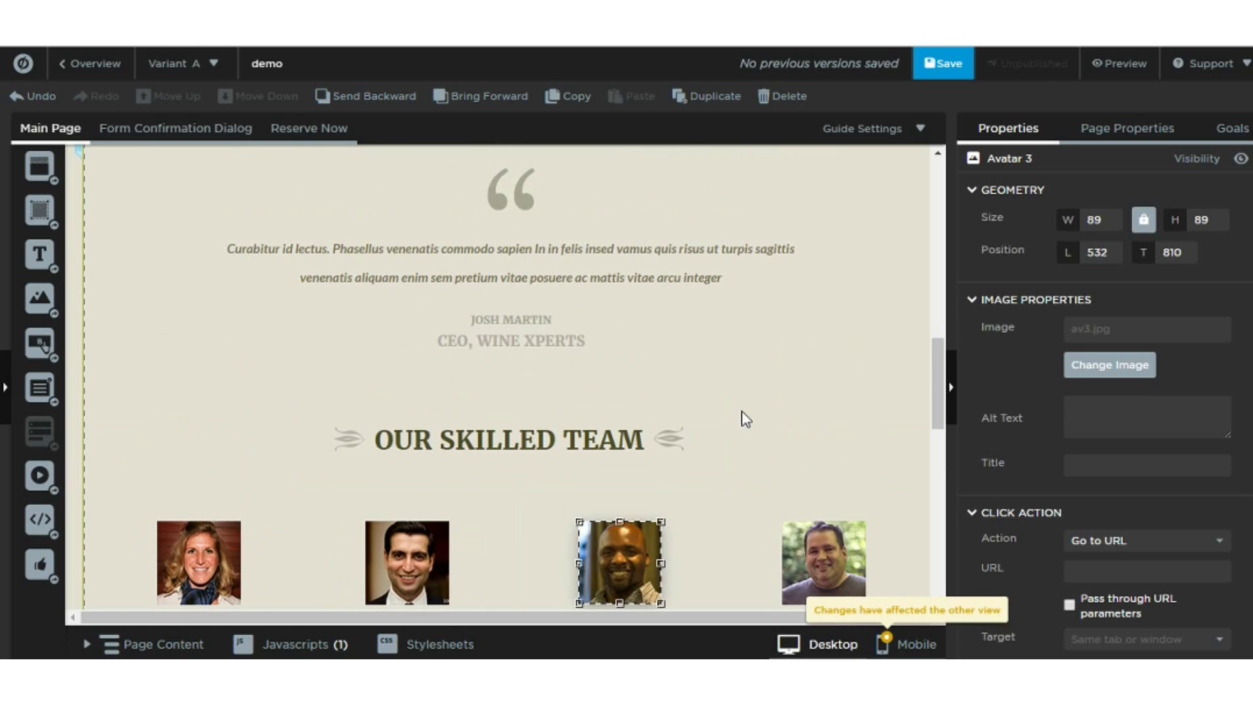
scroll(743, 417, up, 1)
scroll(742, 412, down, 1)
scroll(612, 440, down, 1)
scroll(368, 444, up, 3)
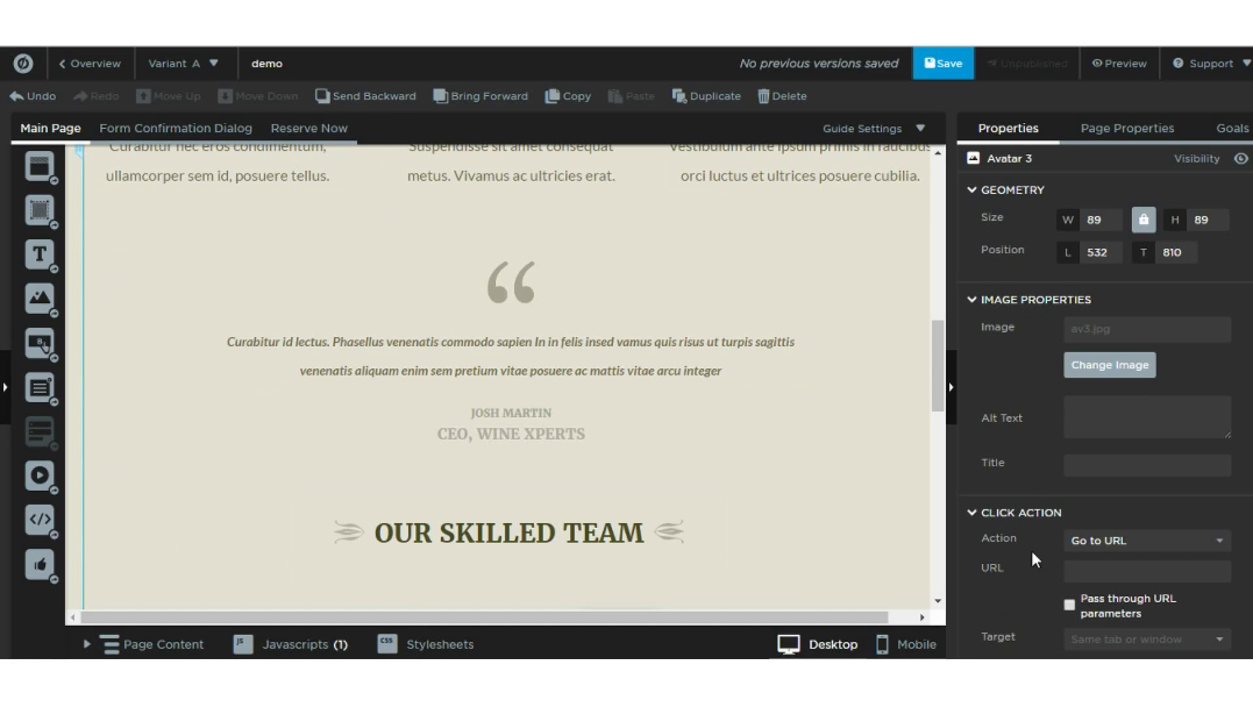
Show and hide the page layer list, then collapse the Properties panel to widen the canvas
mouse_move(53, 297)
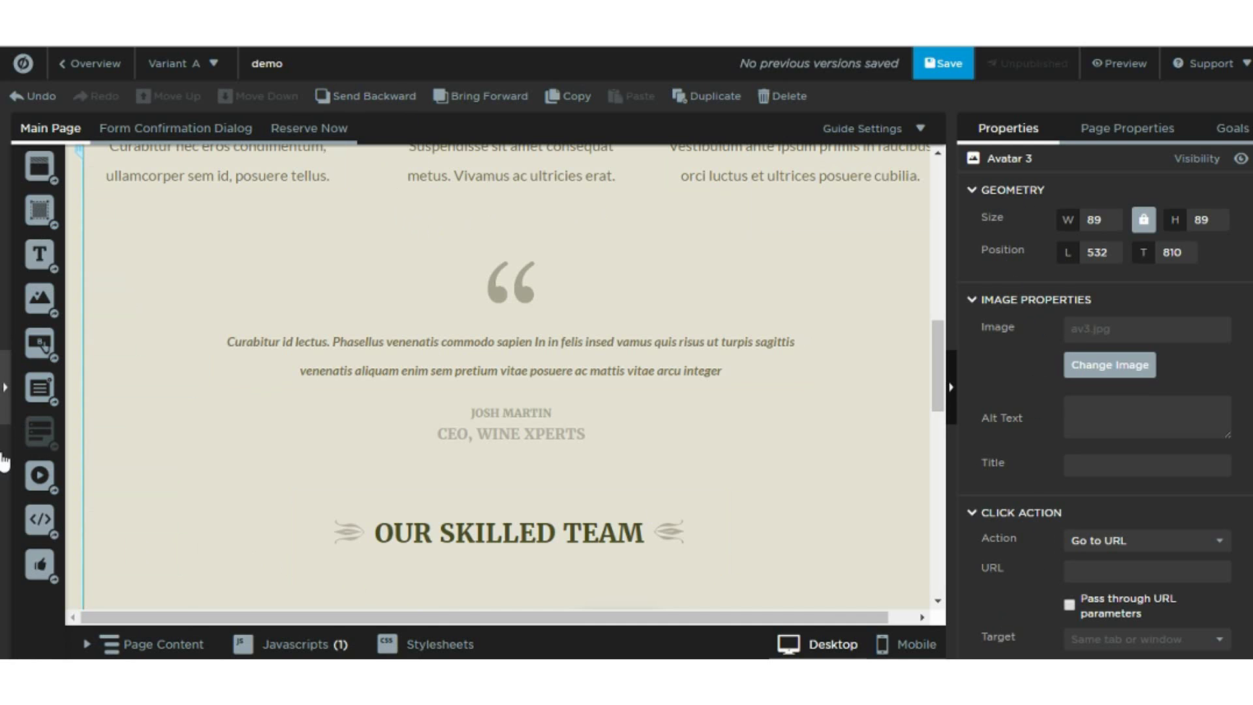
click(9, 409)
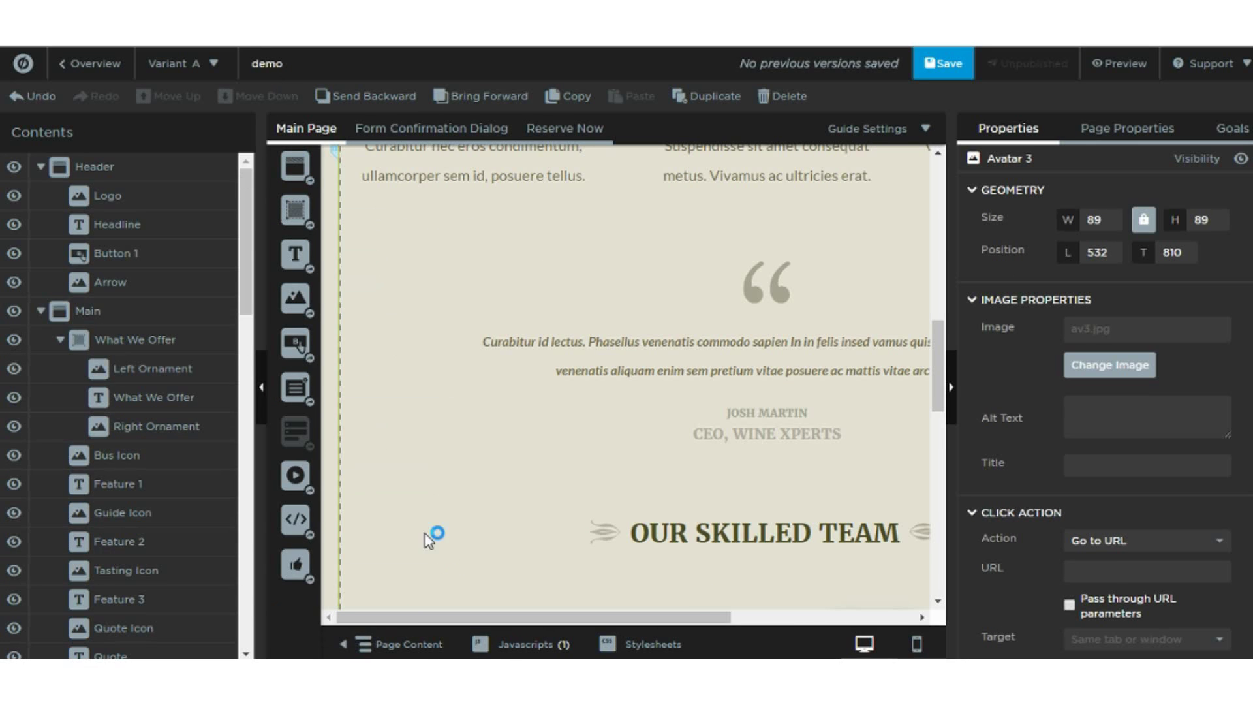
mouse_move(266, 410)
click(265, 392)
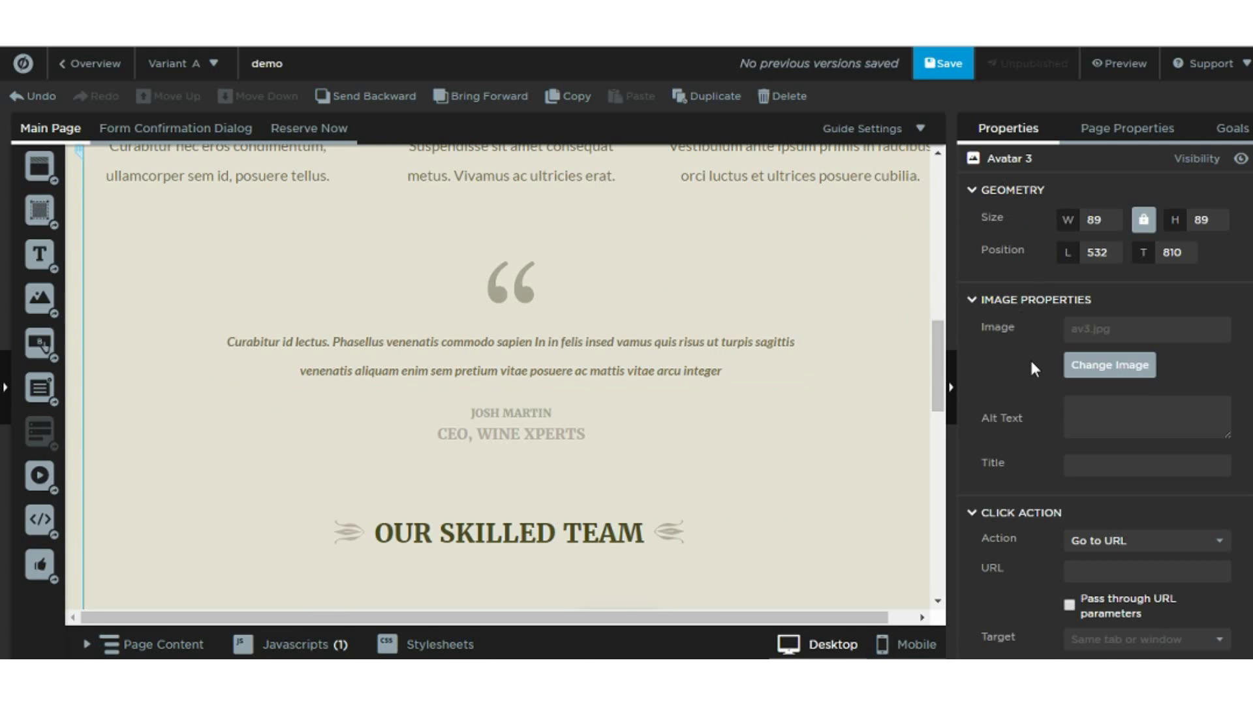
scroll(1030, 358, down, 2)
click(955, 399)
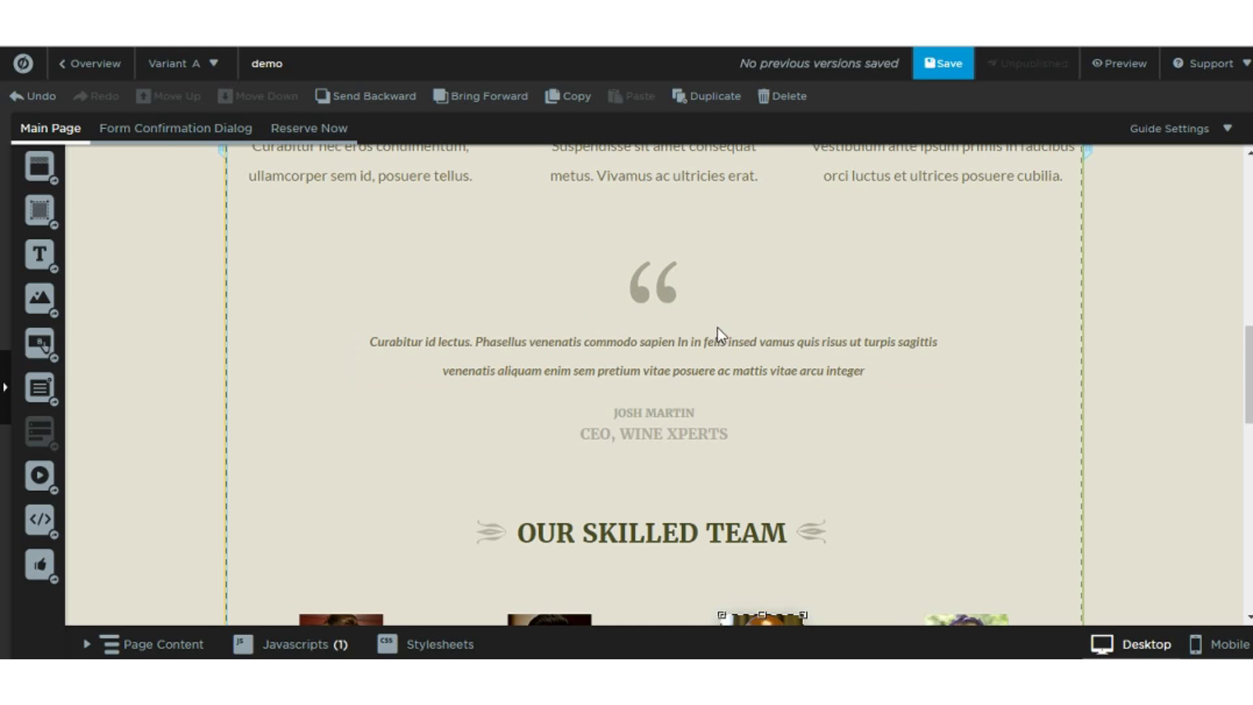
scroll(813, 618, up, 3)
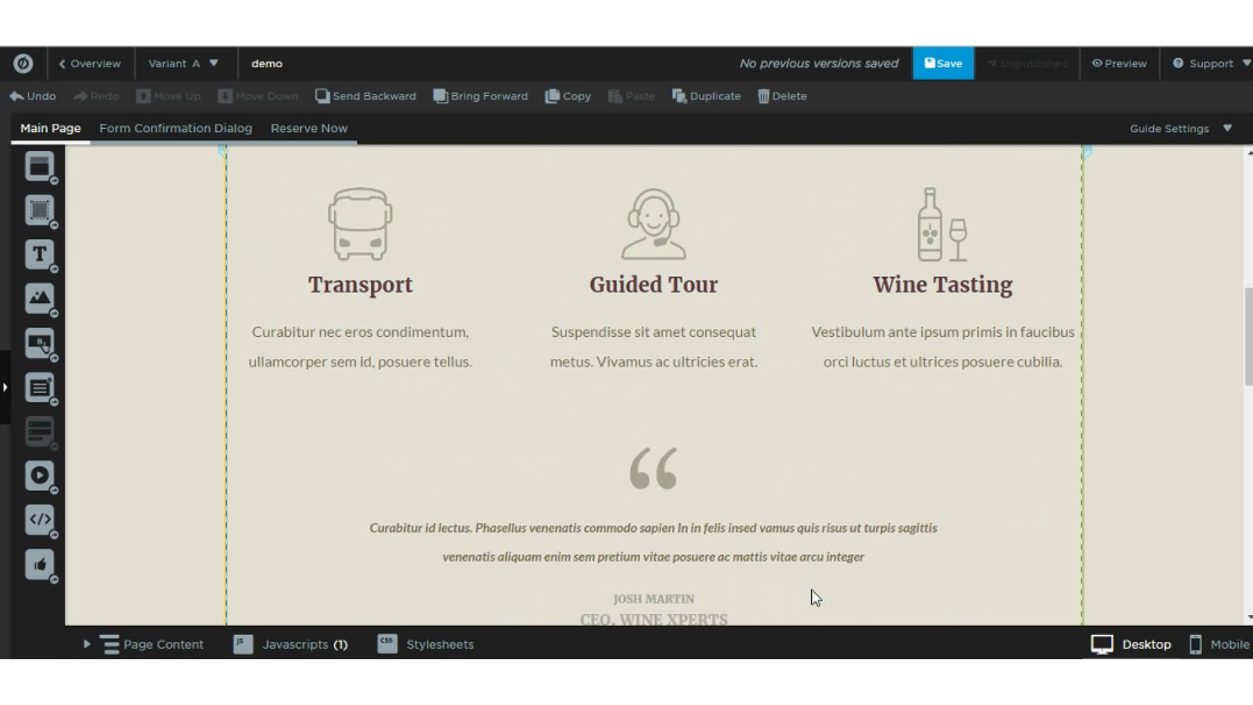
Drag the Guided Tour headset icon slightly higher, centred above its heading
scroll(770, 544, up, 3)
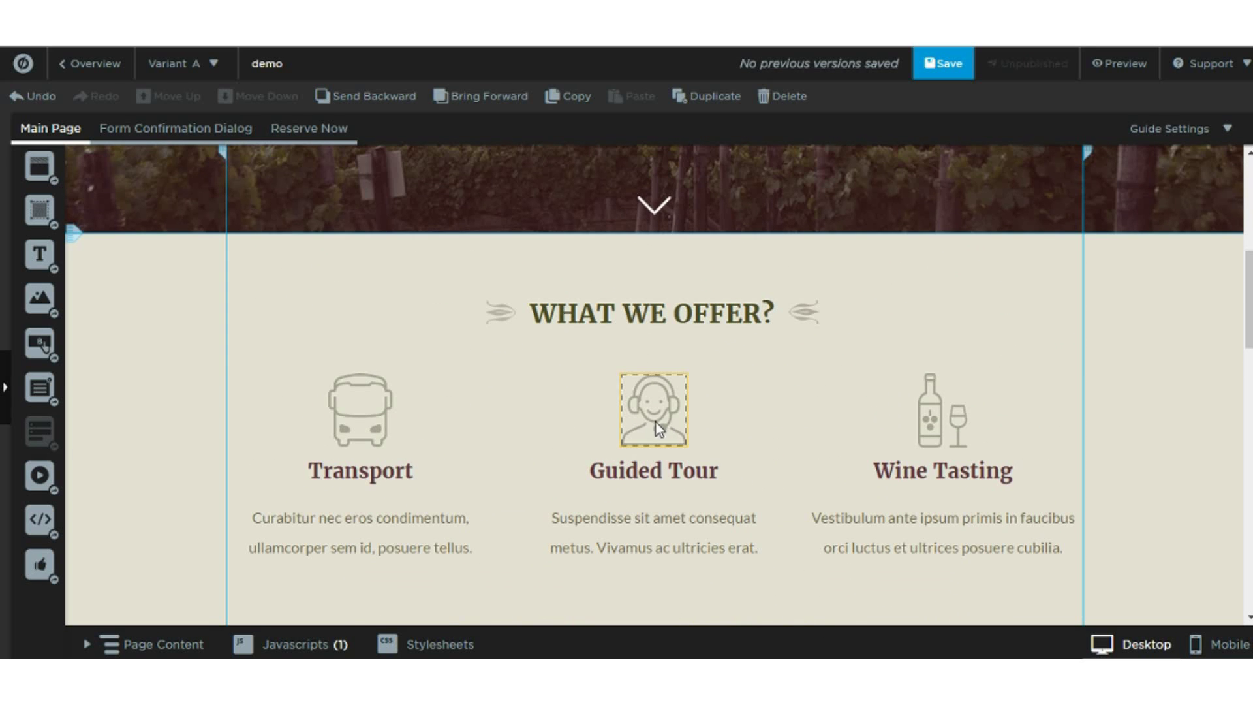
drag(653, 421, 373, 327)
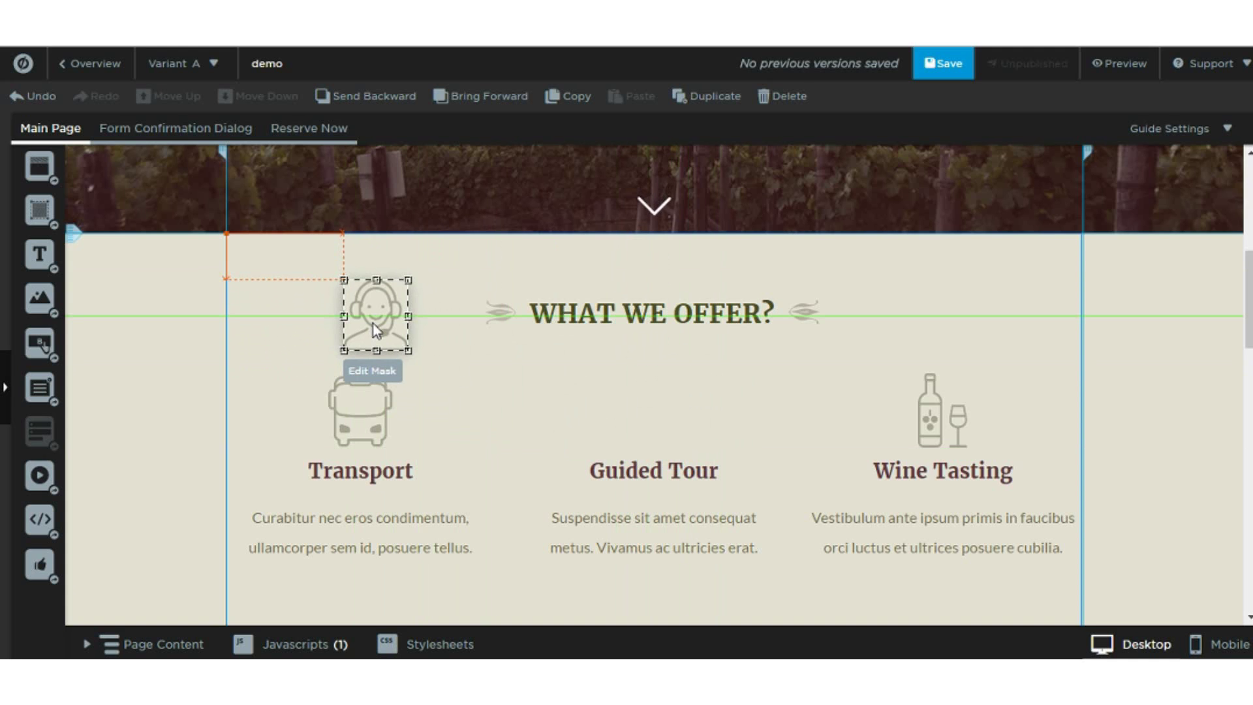
drag(373, 323, 649, 396)
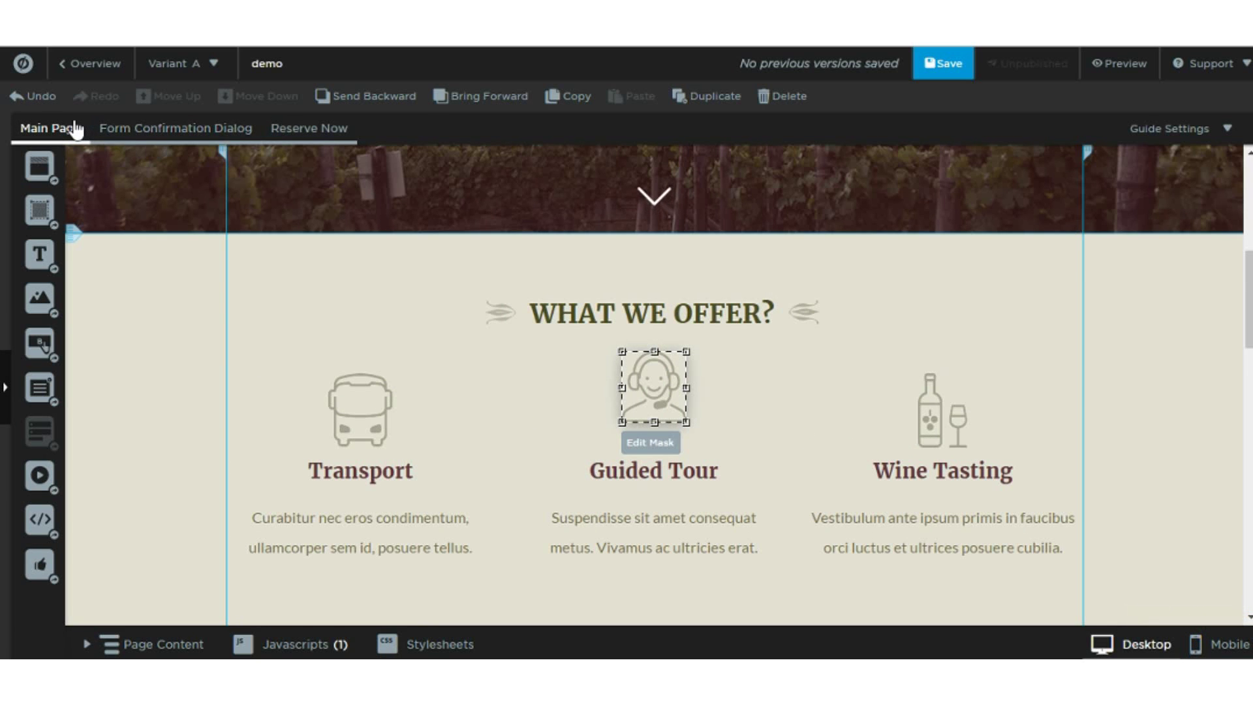
click(174, 129)
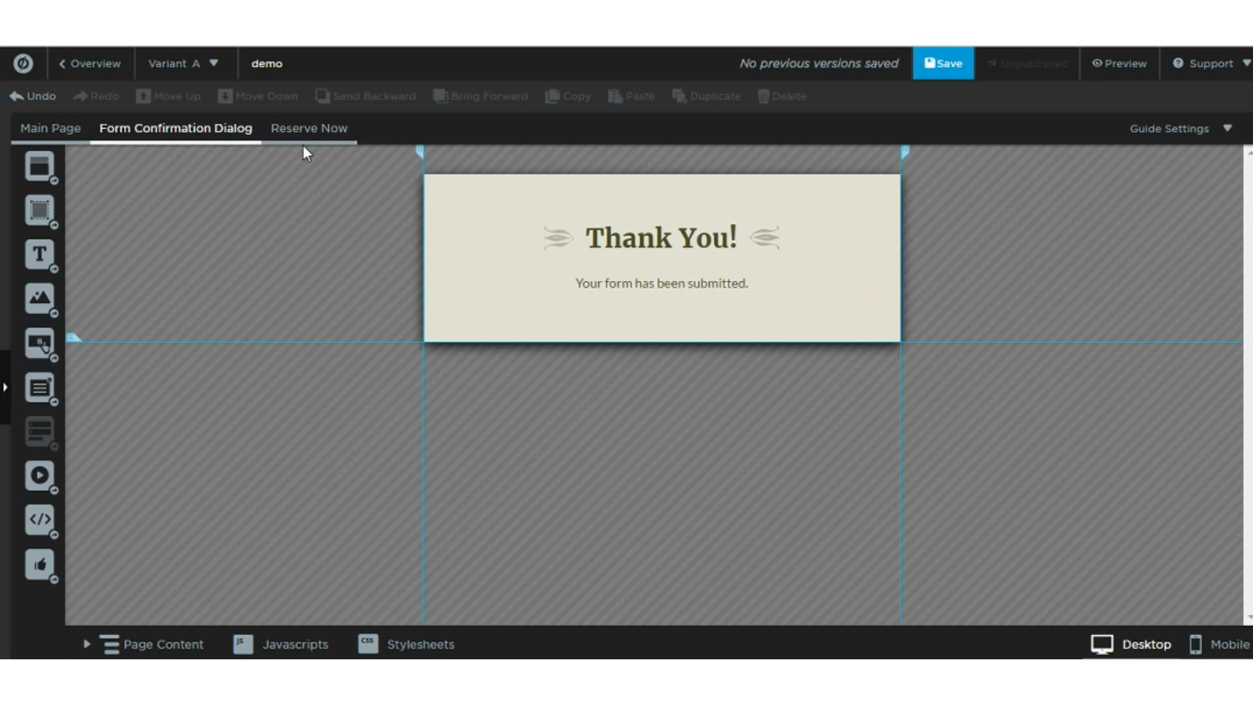
click(336, 149)
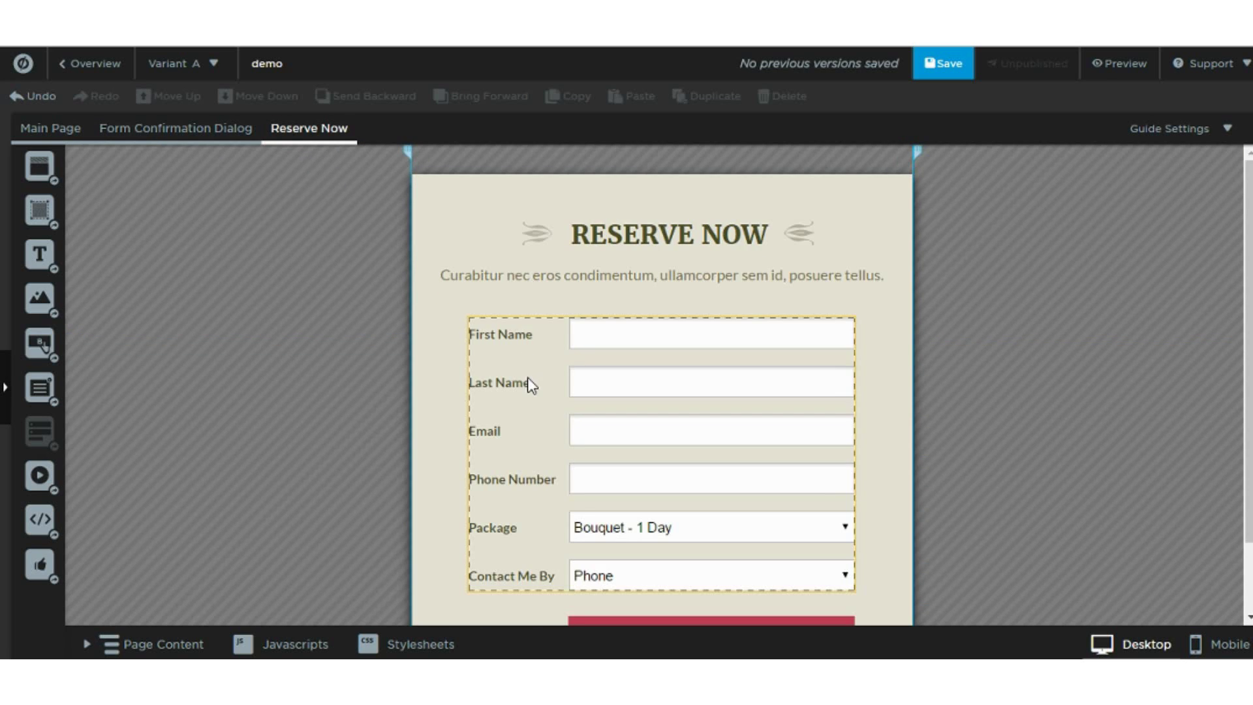
scroll(529, 392, down, 2)
scroll(523, 429, up, 2)
click(215, 137)
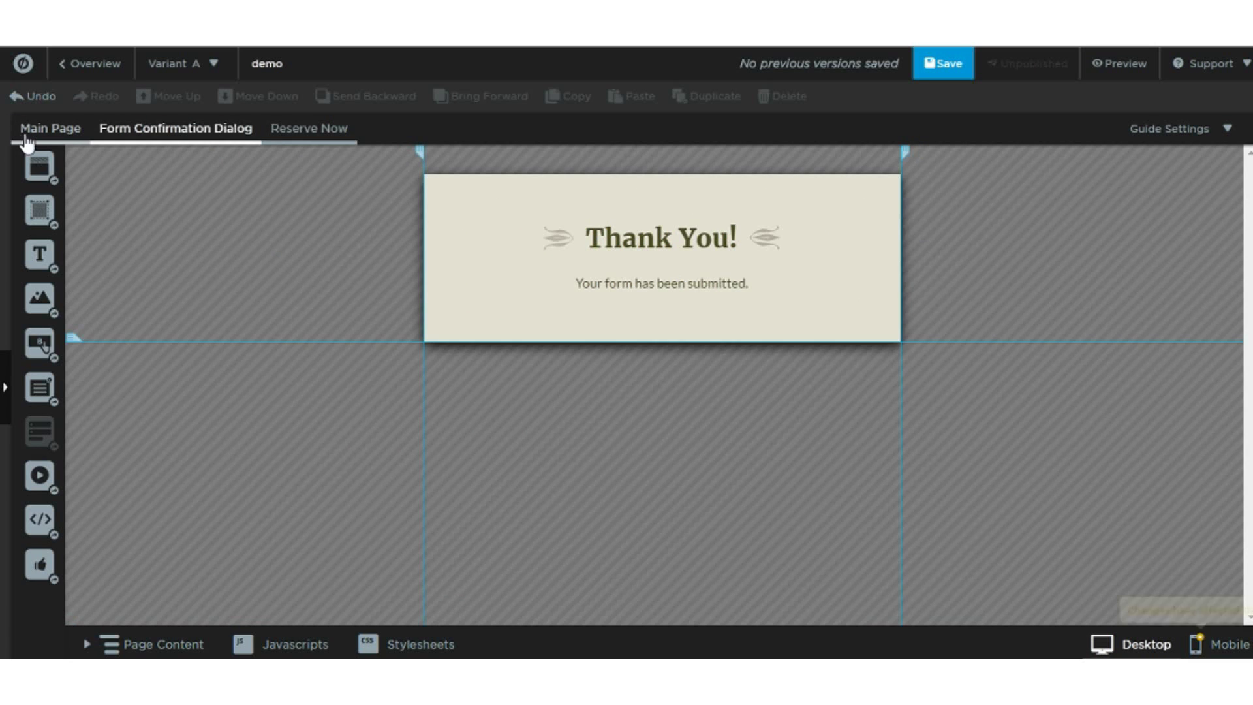
click(32, 140)
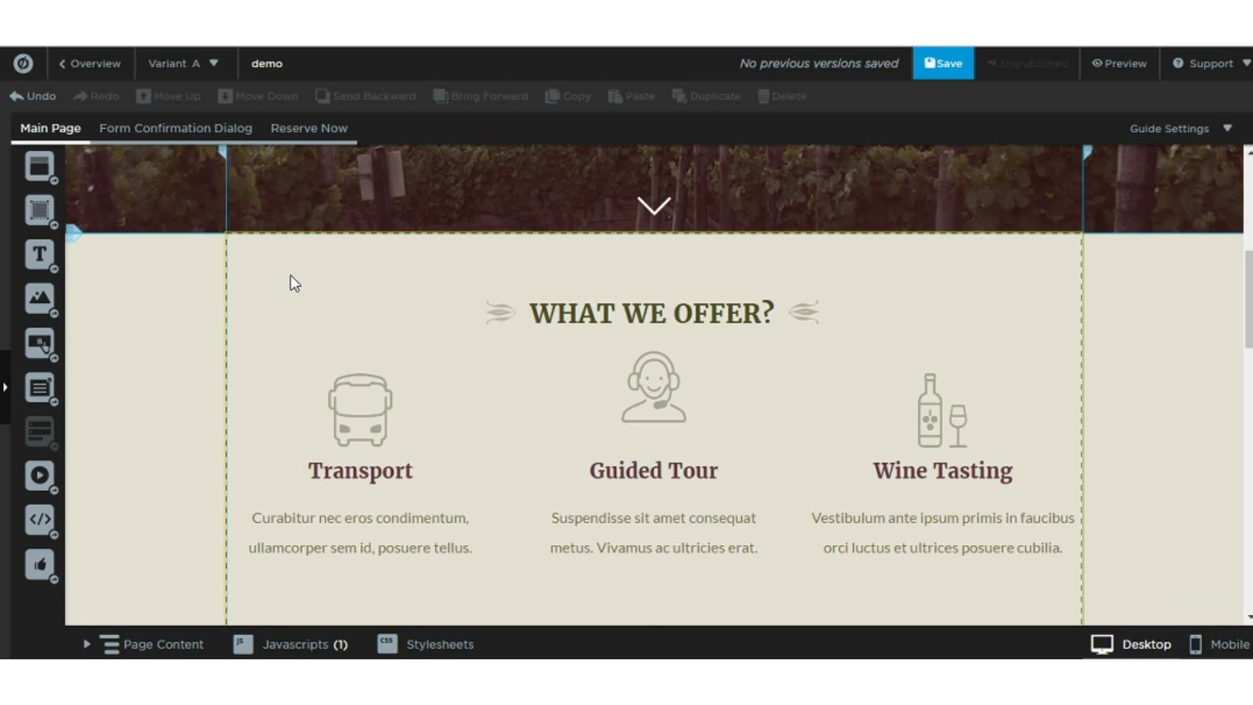
scroll(613, 408, down, 3)
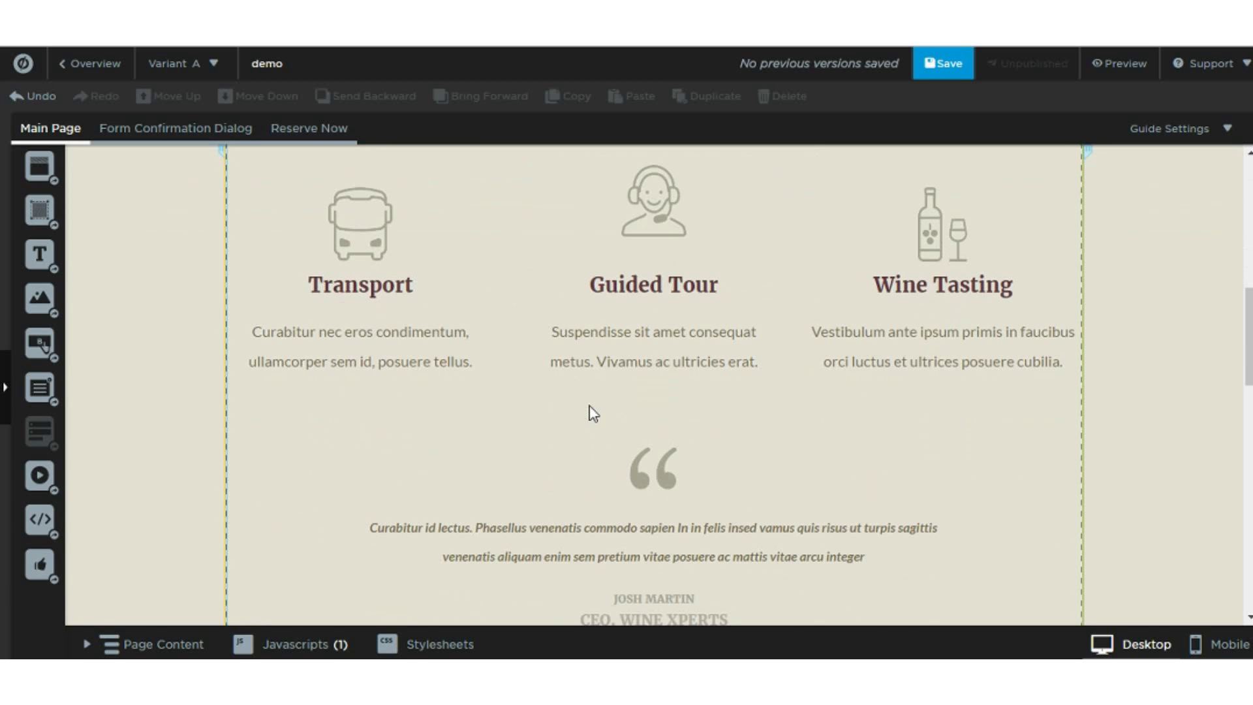
double_click(604, 347)
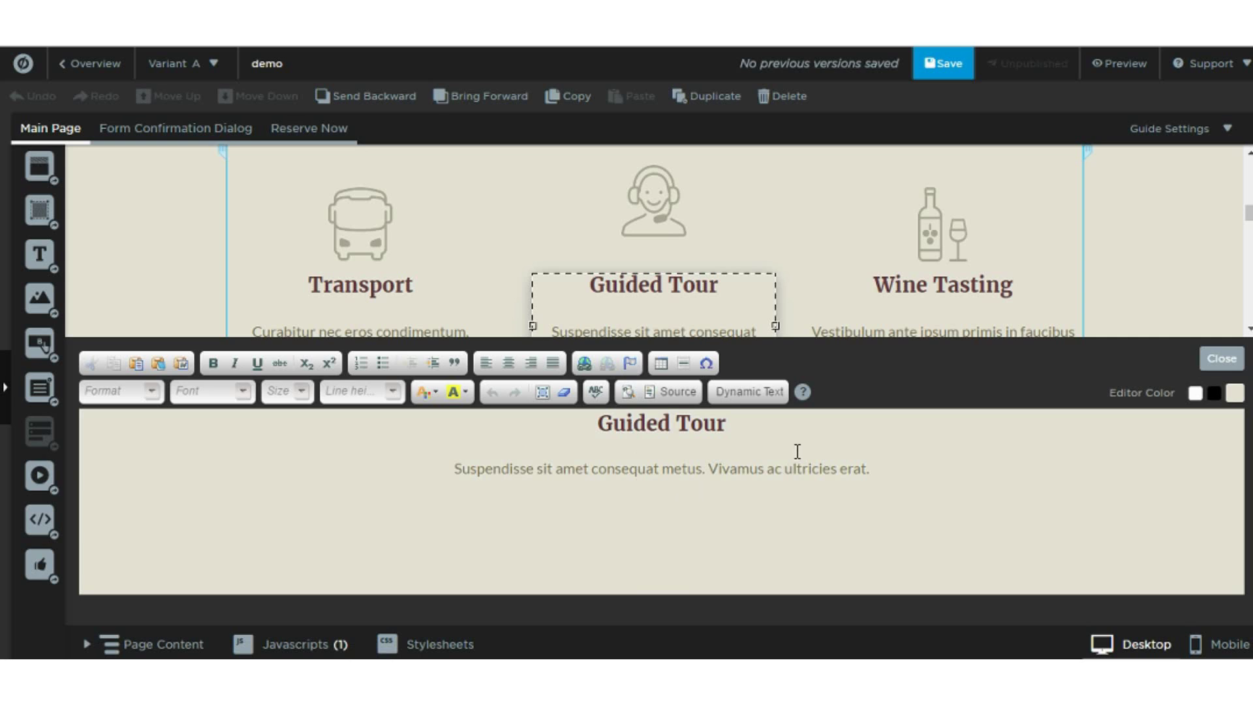
drag(802, 469, 461, 548)
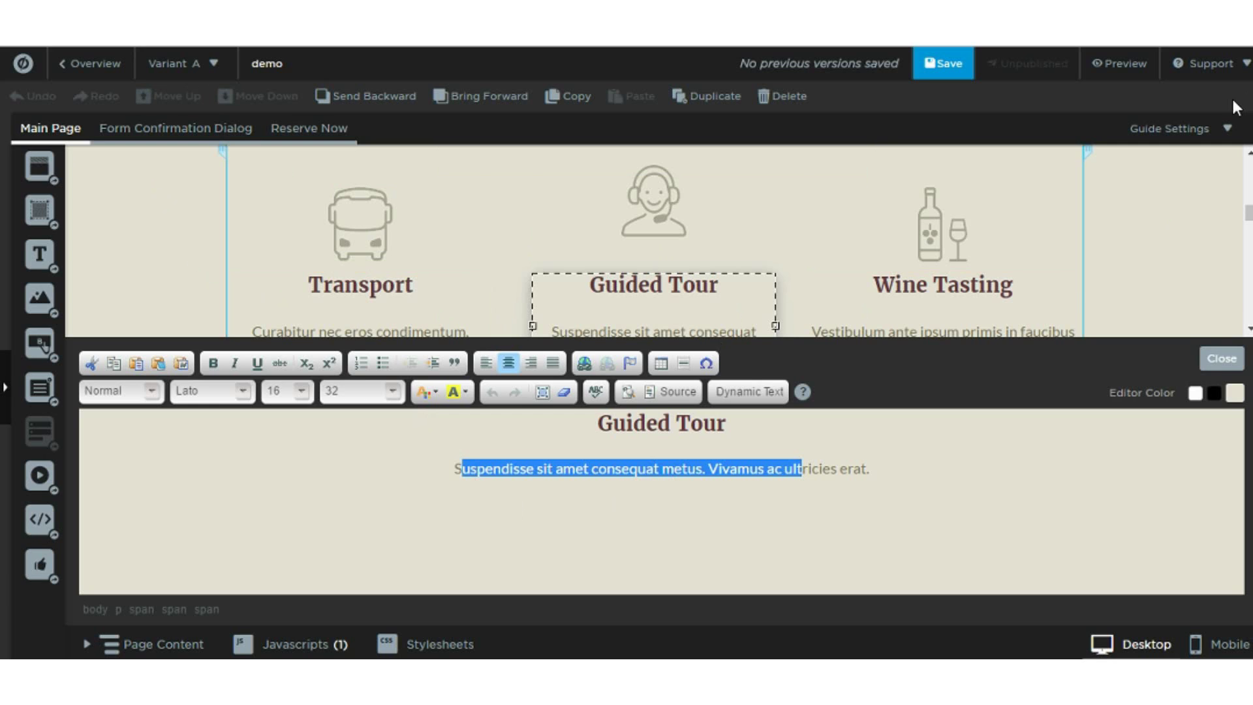
click(1221, 359)
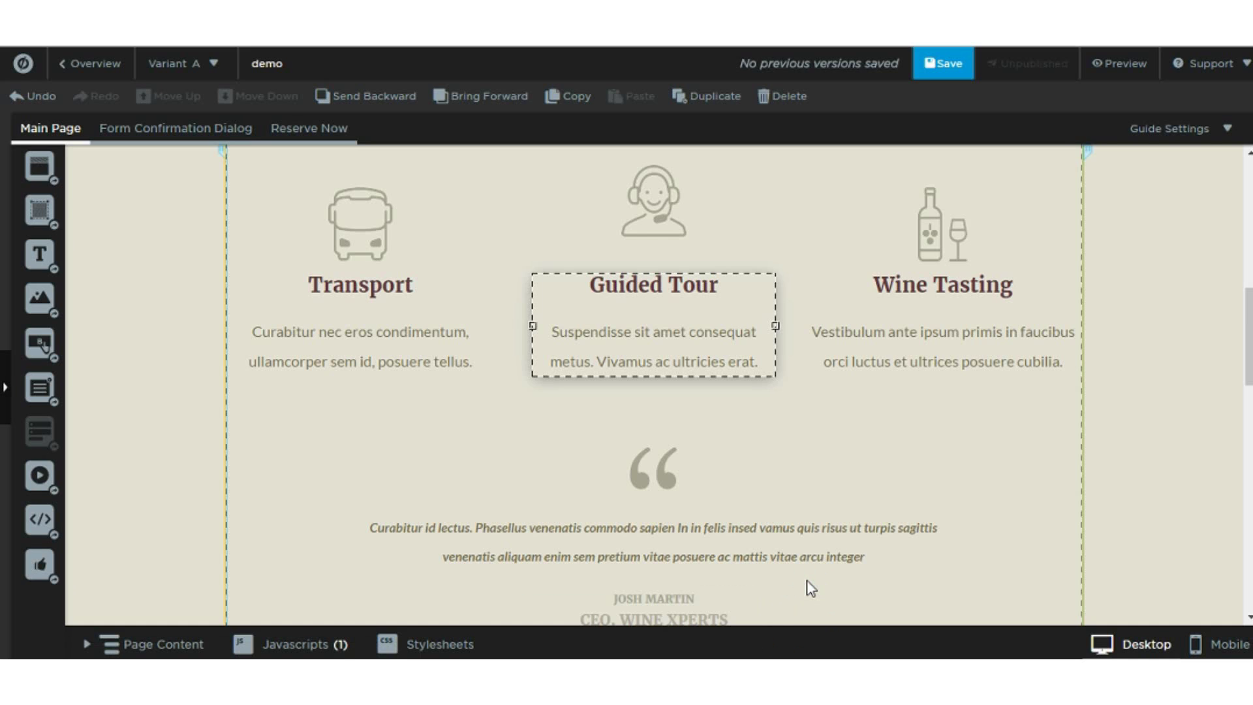
Save the page with Ctrl+S and create a duplicate of Variant A
key(ctrl+s)
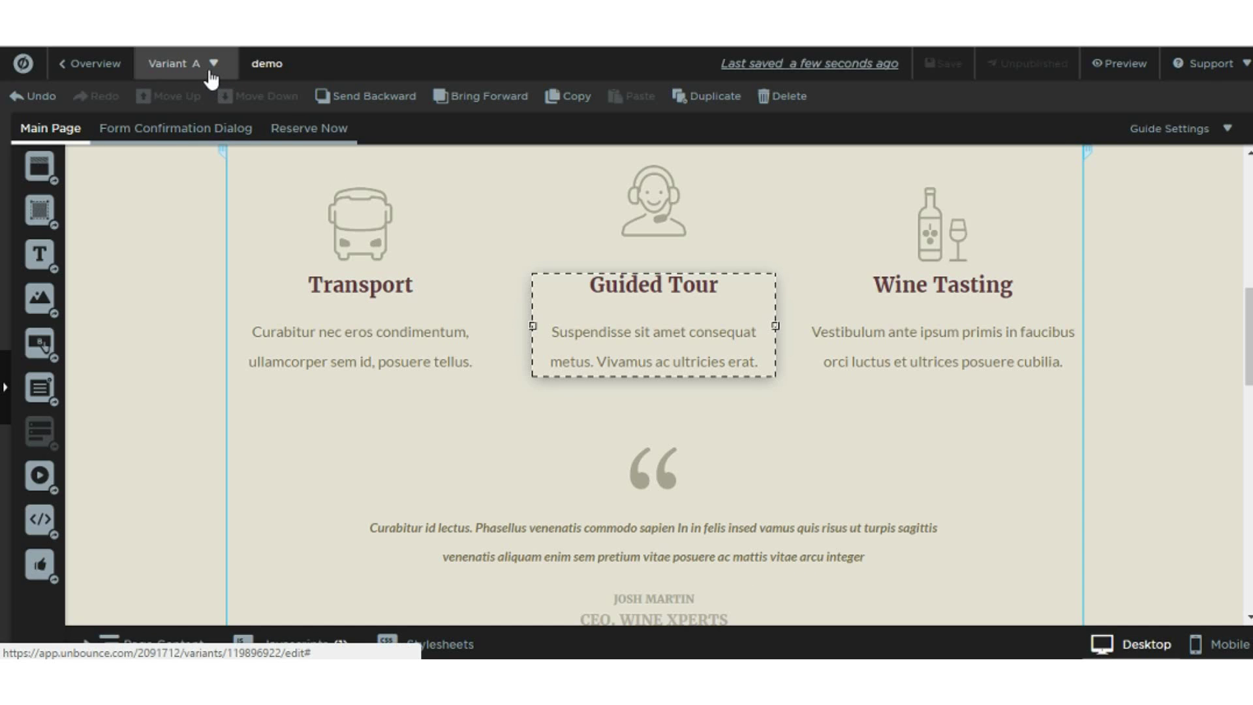
click(211, 64)
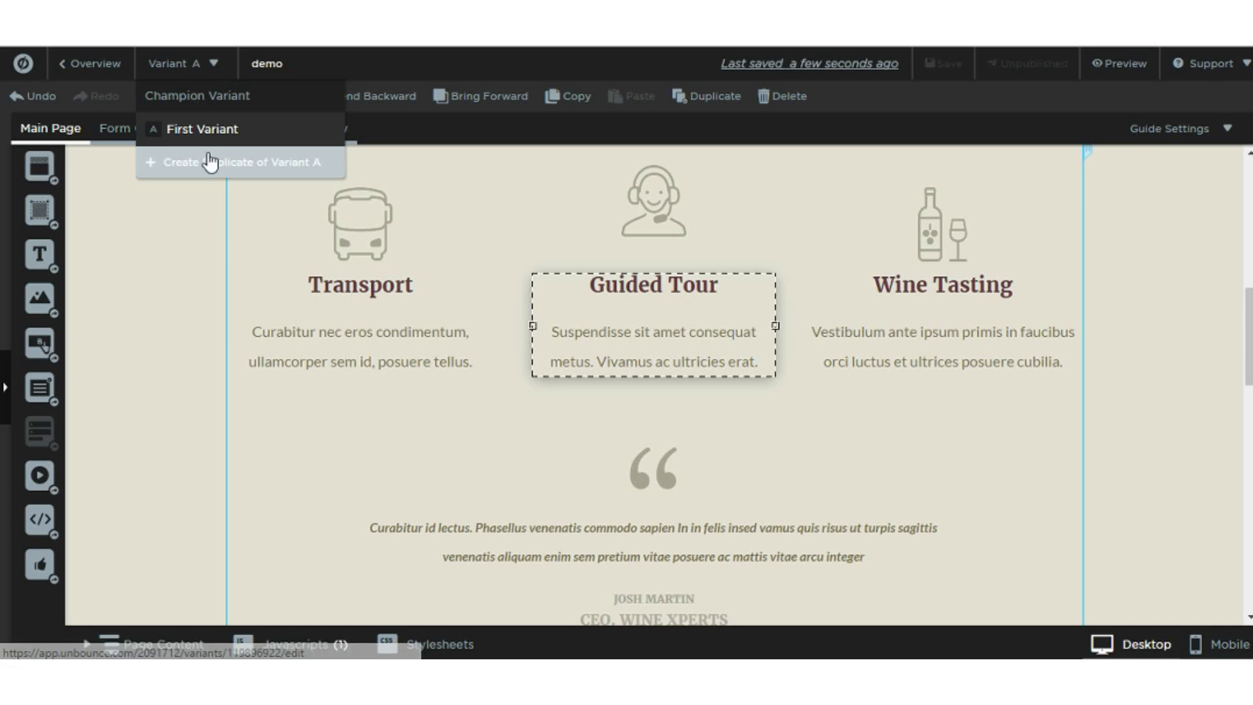
click(240, 159)
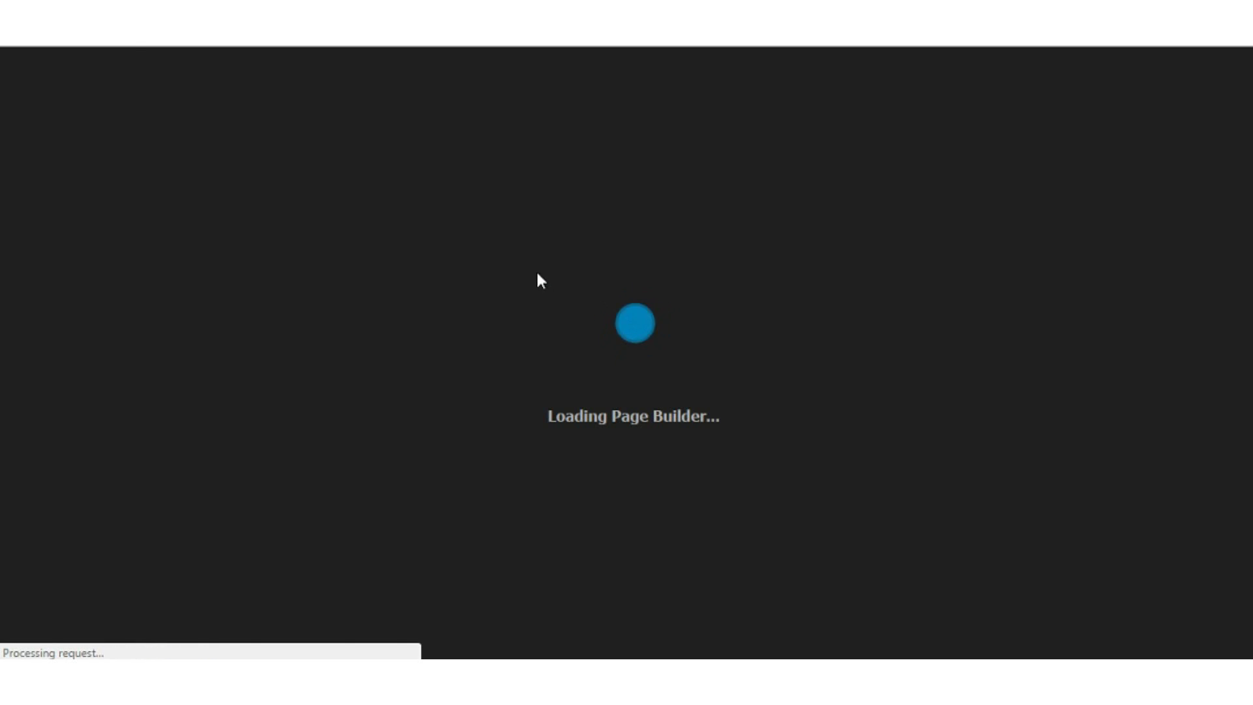
Scroll through the new Variant B and confirm it in the variants list
scroll(504, 336, down, 10)
scroll(506, 346, down, 5)
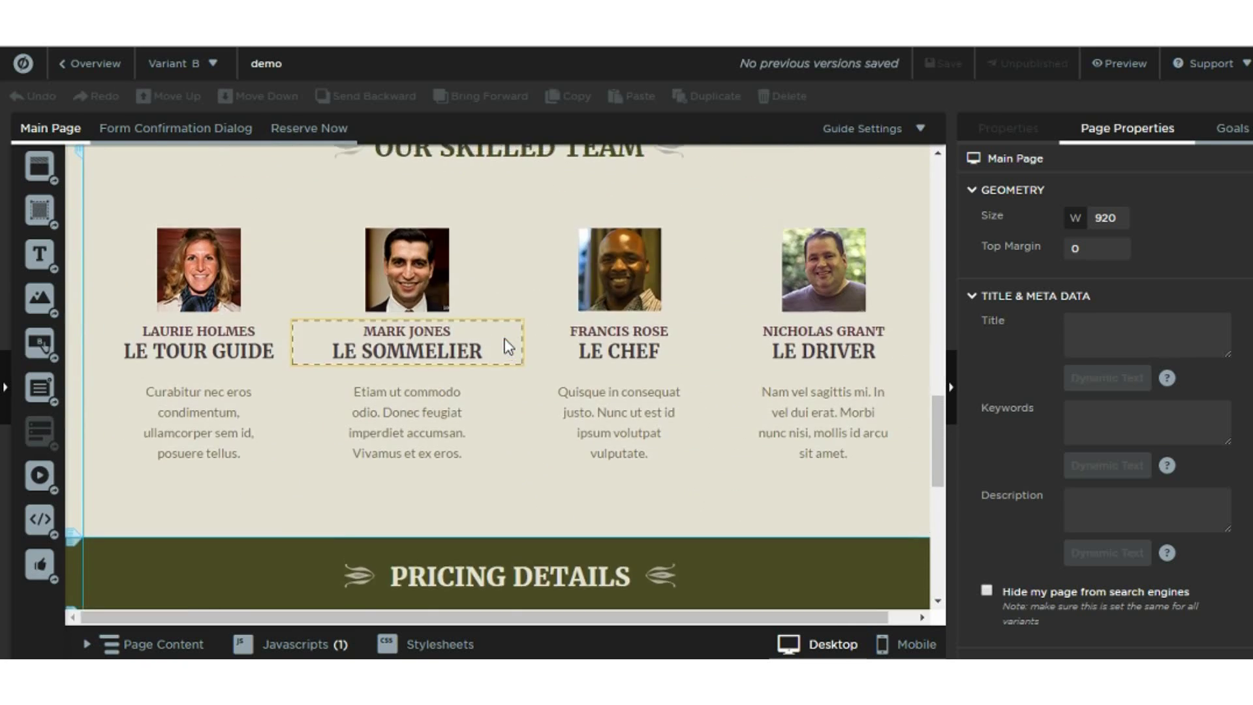
scroll(504, 346, up, 15)
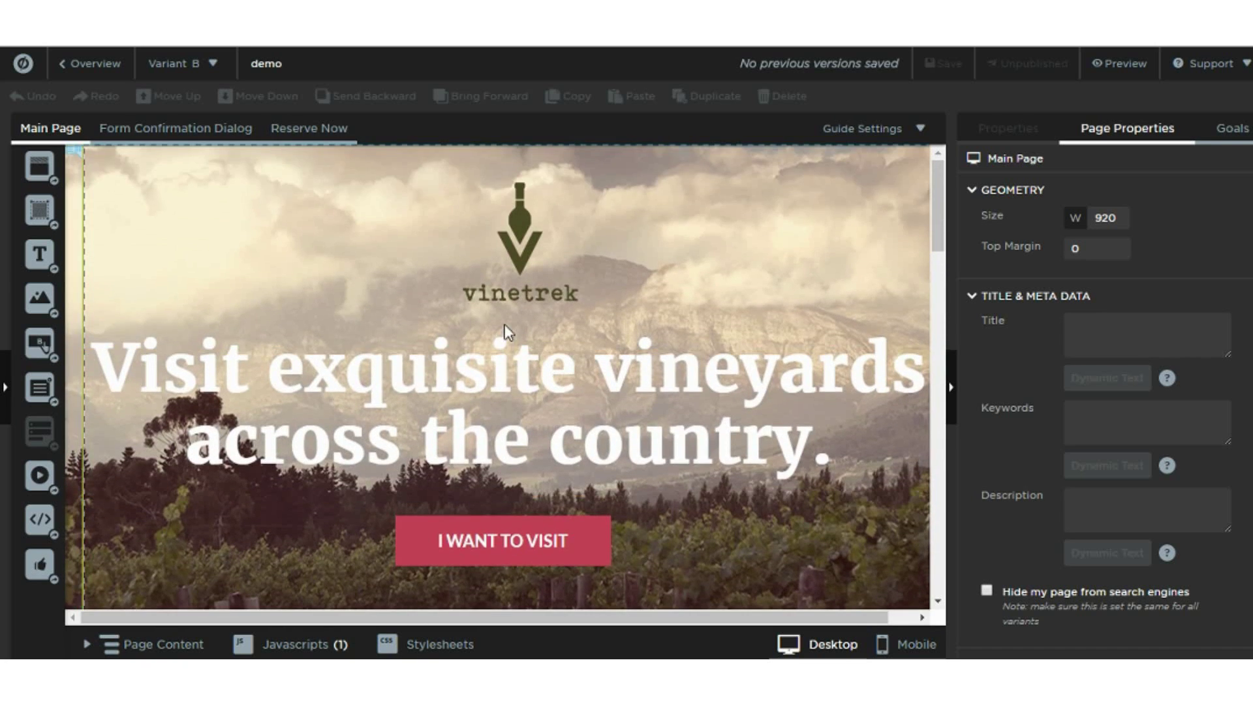
scroll(502, 326, down, 6)
scroll(498, 395, down, 10)
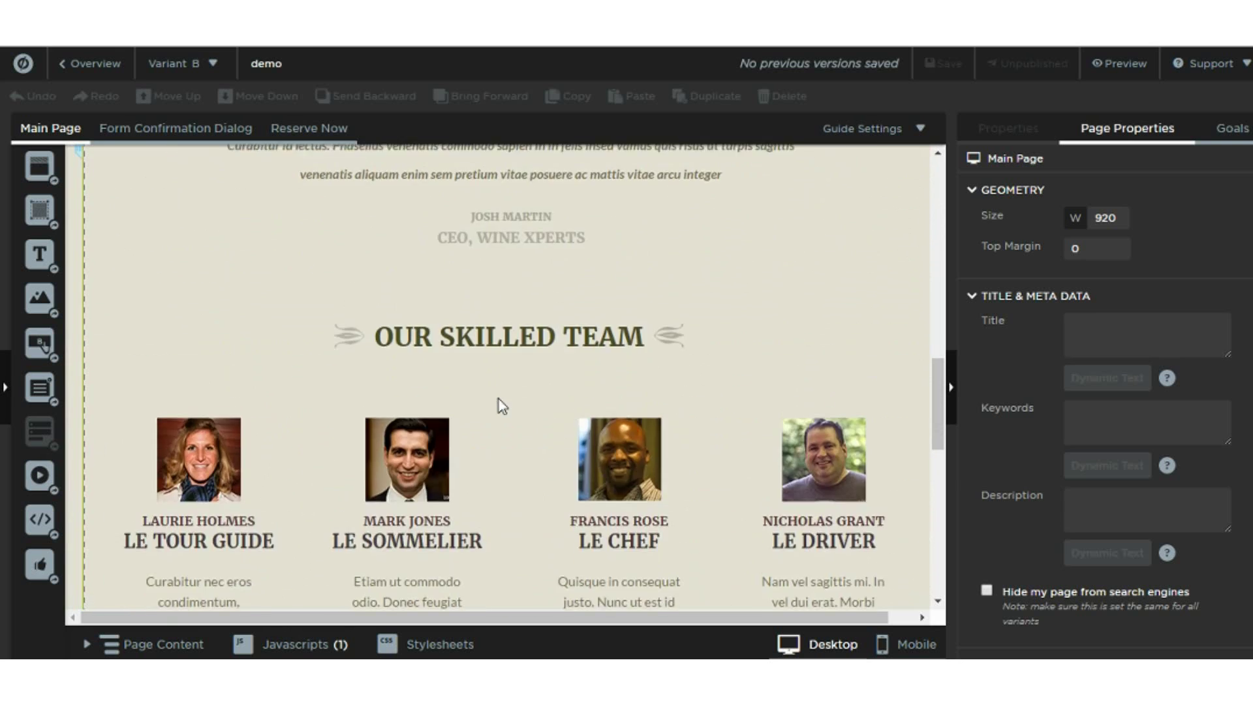
scroll(499, 394, up, 8)
click(182, 71)
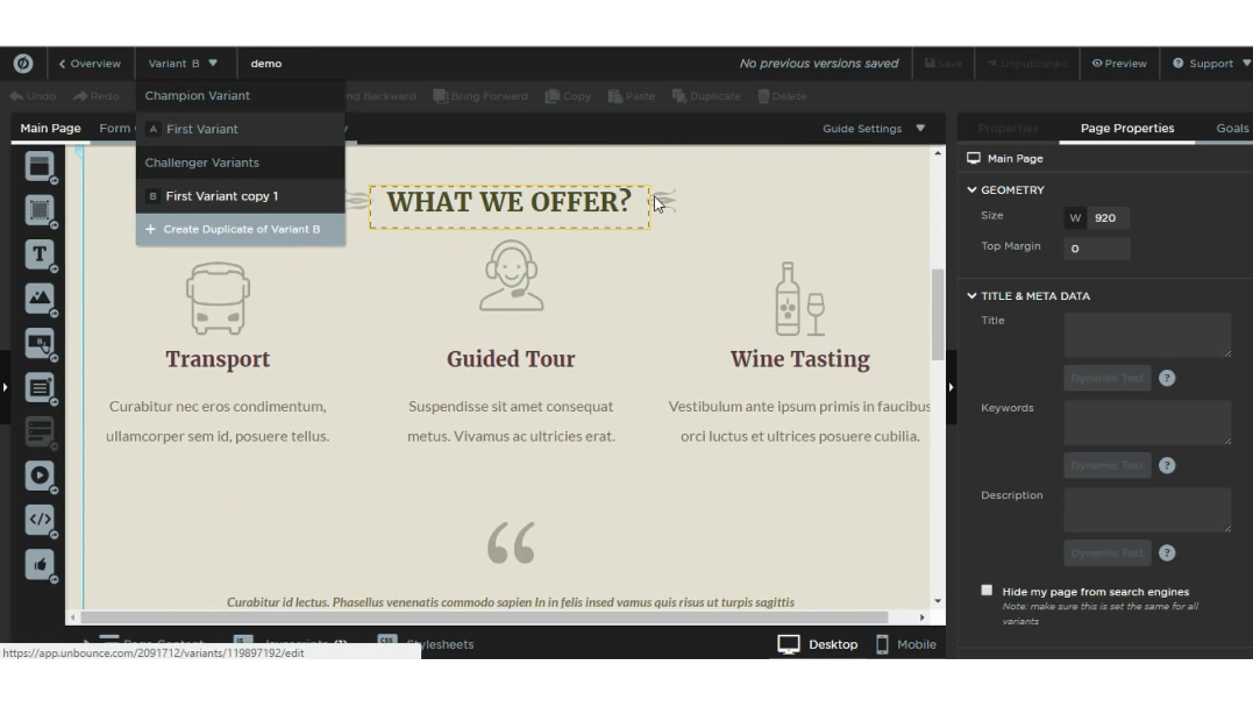
click(395, 411)
scroll(395, 411, up, 5)
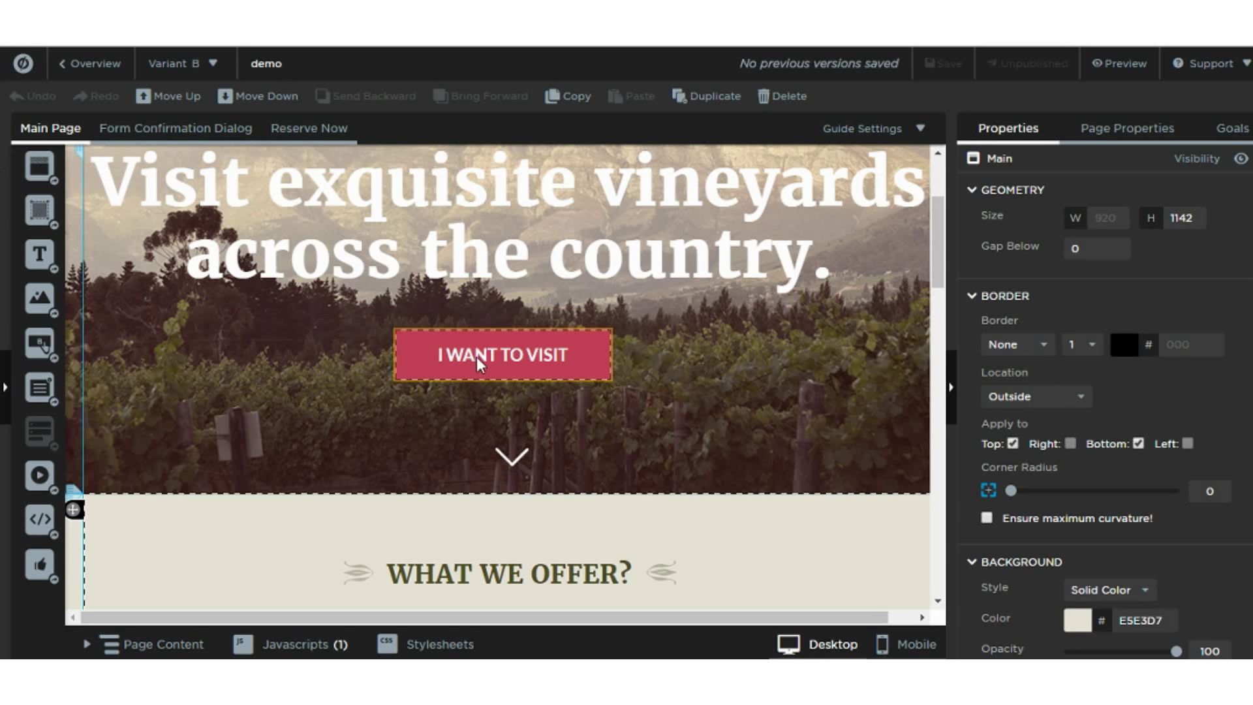
click(504, 358)
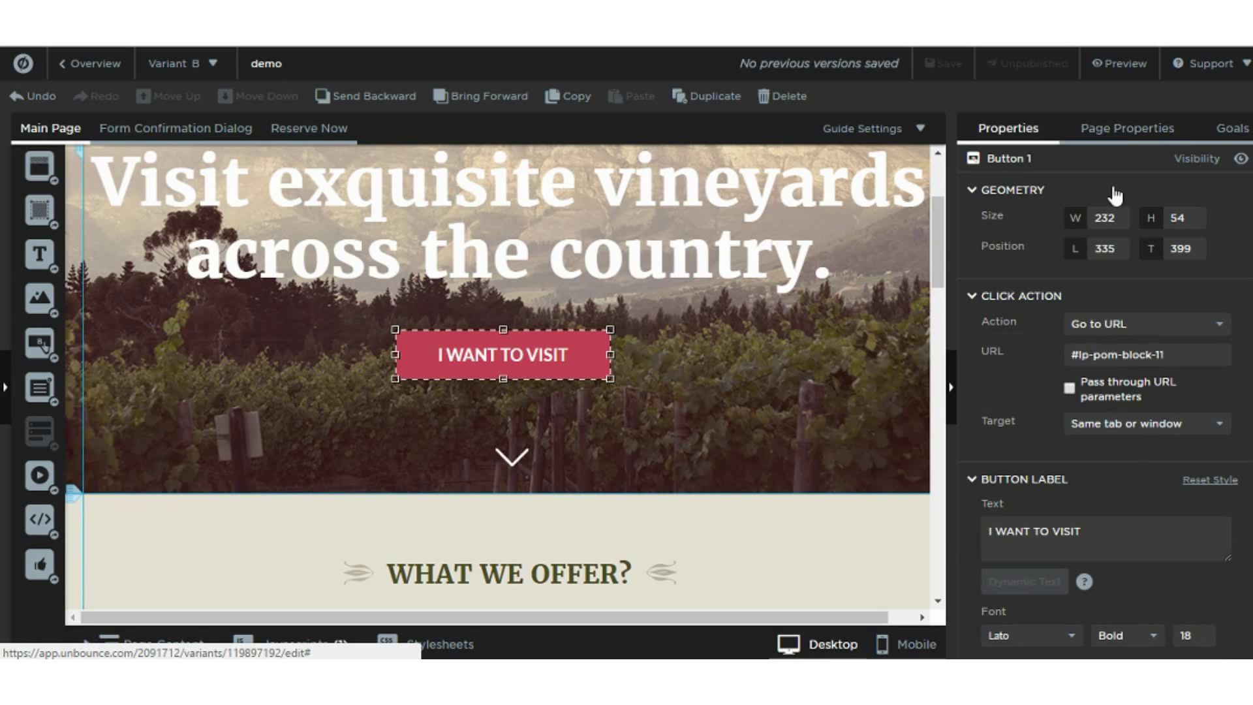
click(1079, 327)
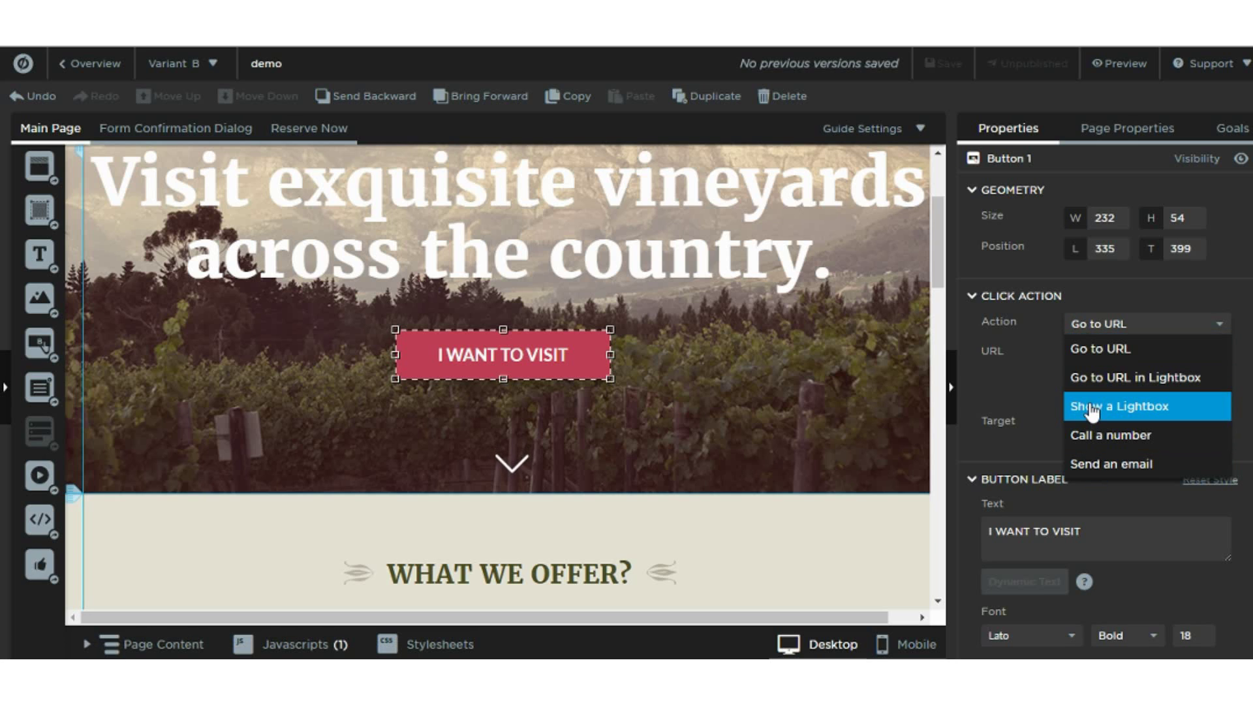
click(1030, 399)
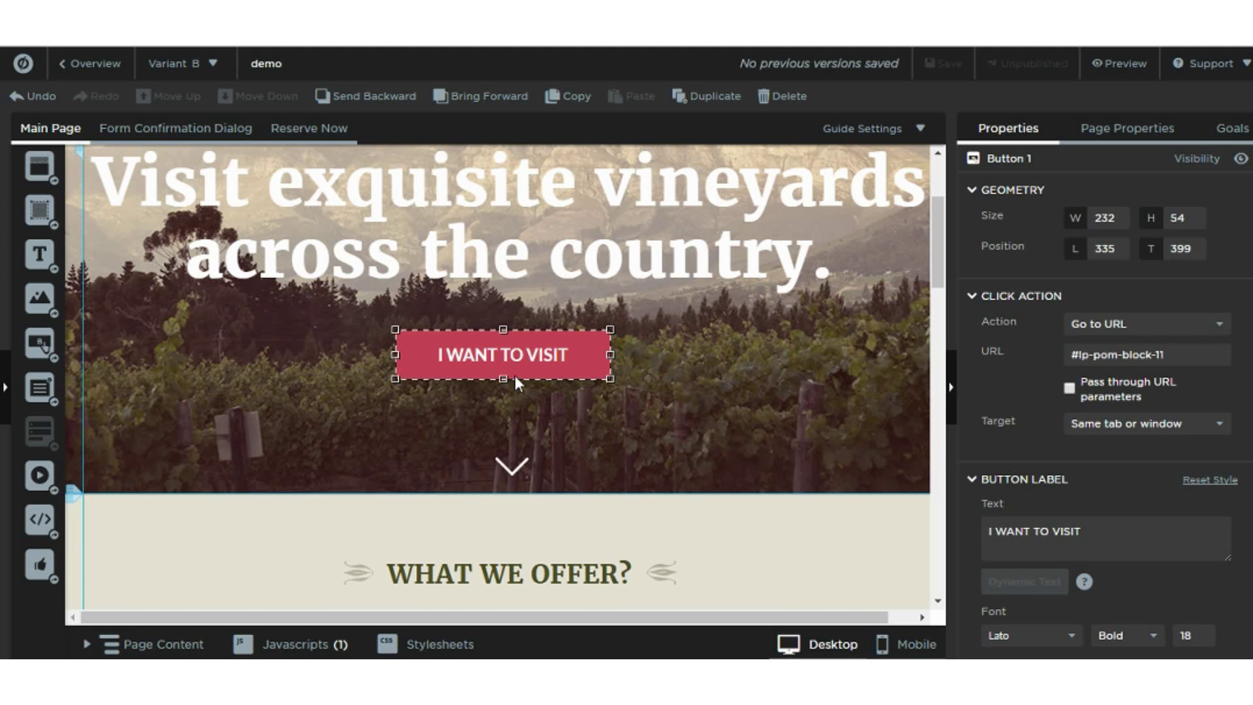
scroll(530, 366, down, 5)
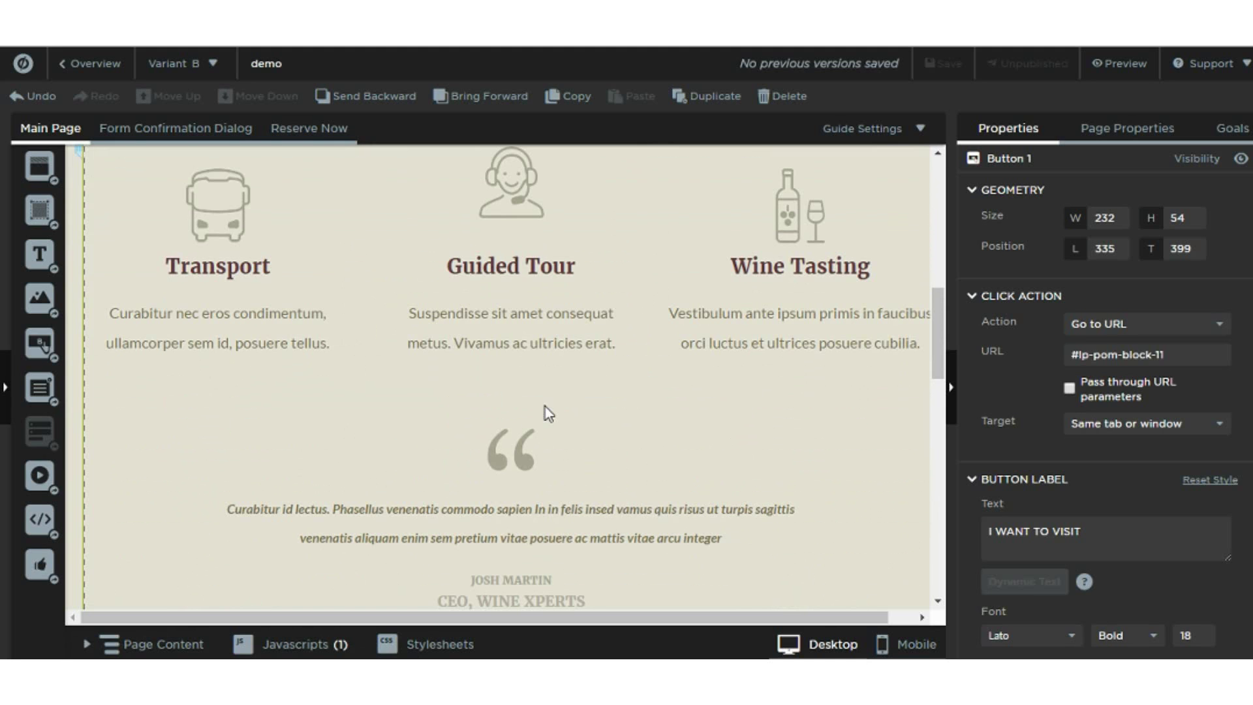
scroll(546, 406, up, 1)
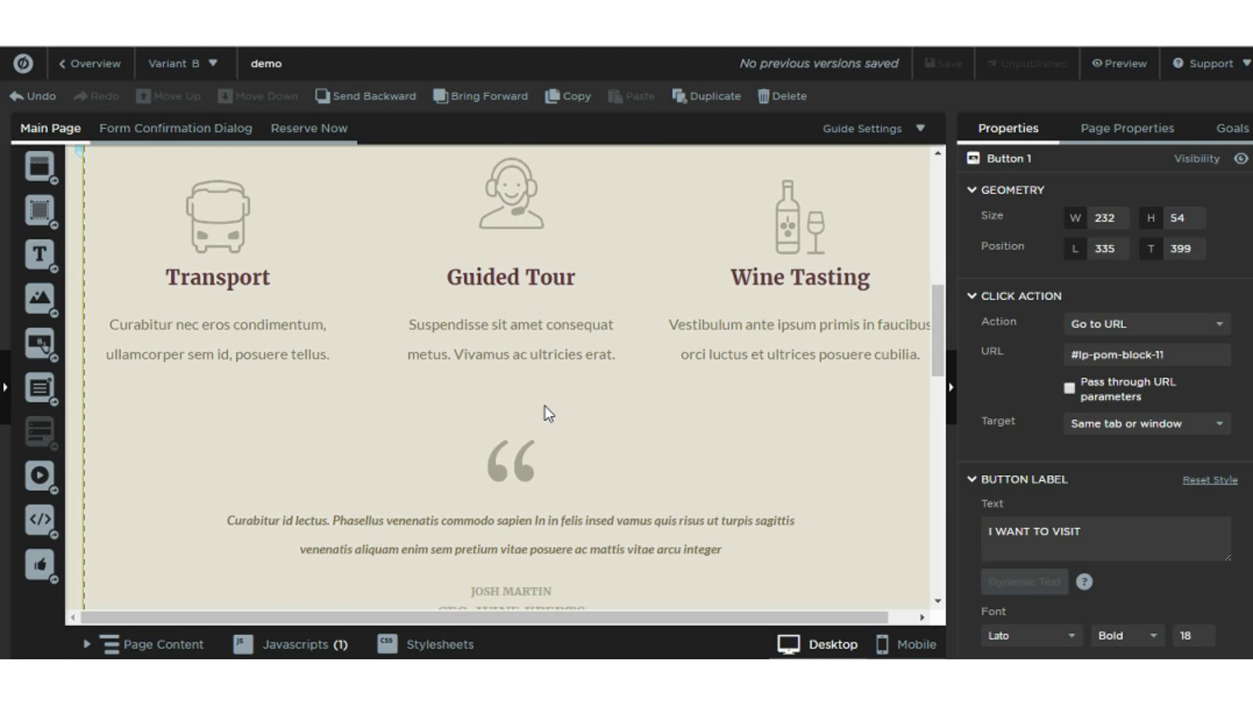
click(509, 275)
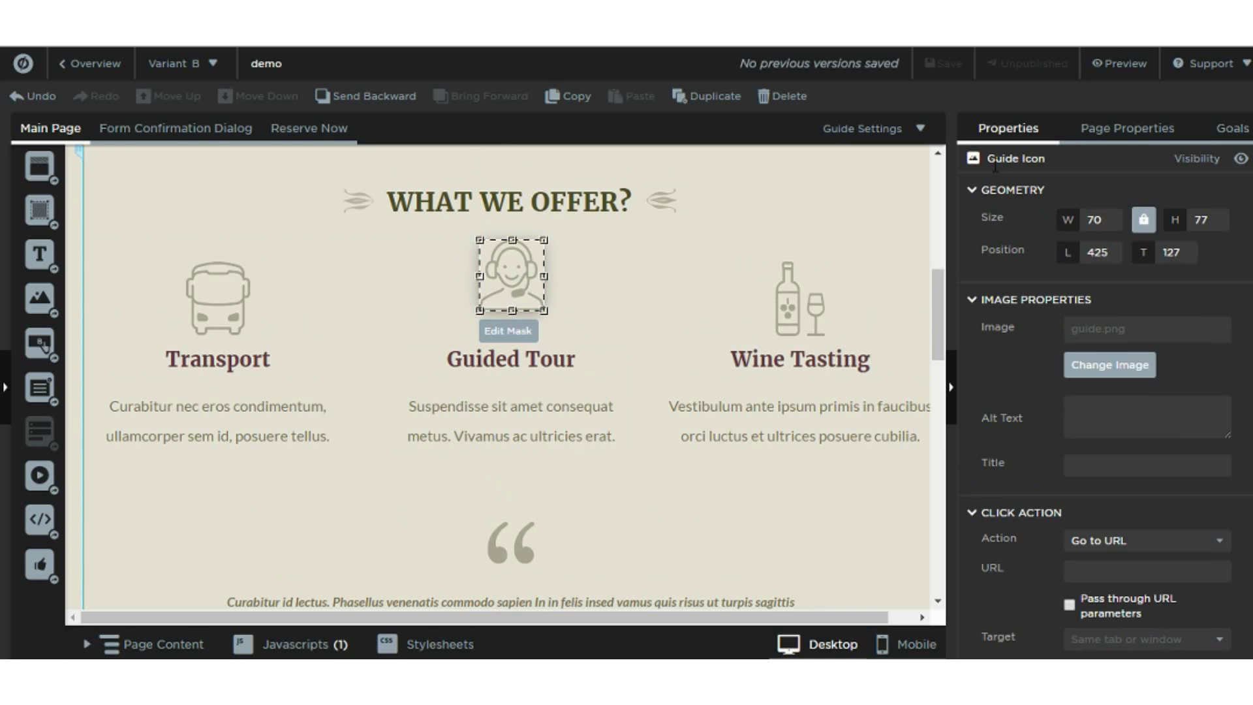
double_click(516, 293)
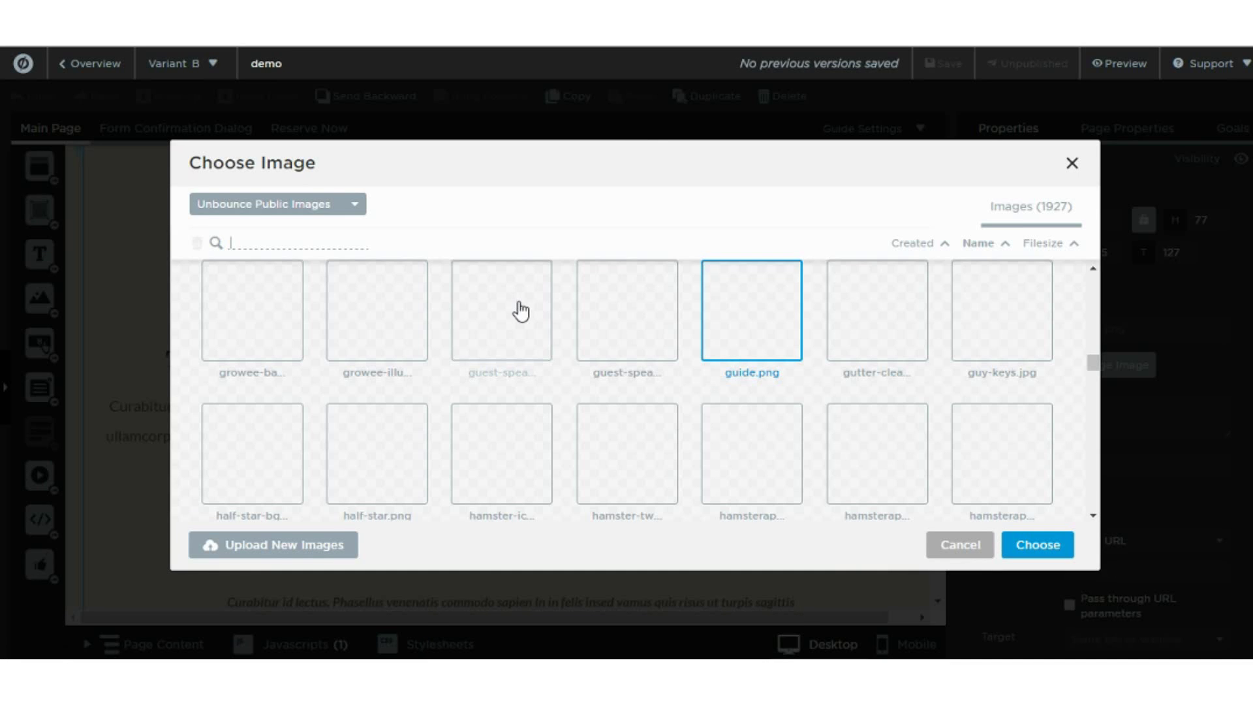
scroll(520, 310, down, 5)
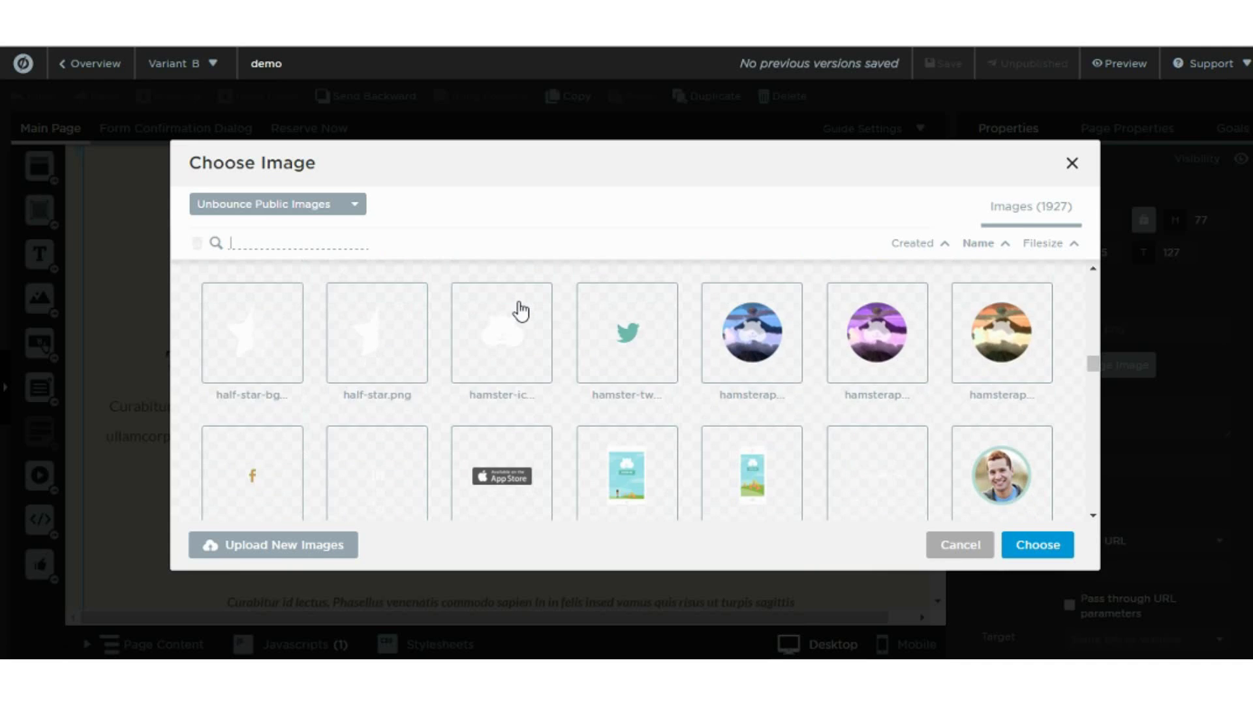
scroll(521, 310, down, 2)
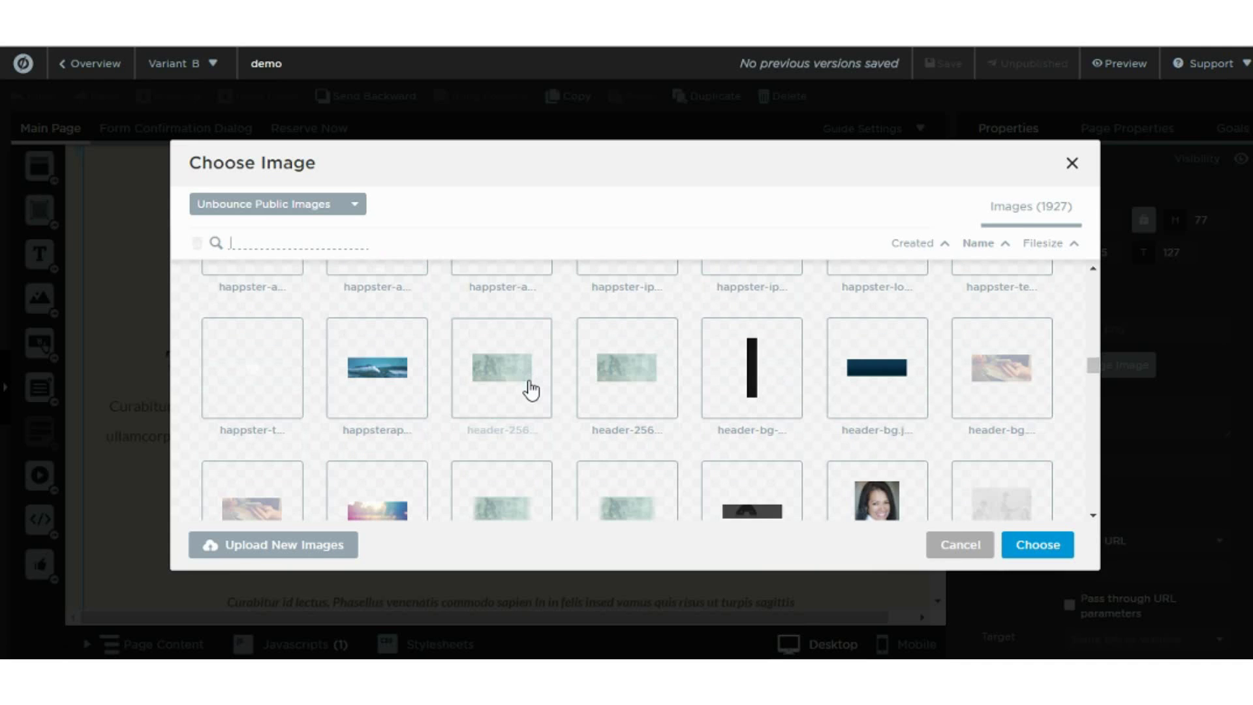
scroll(534, 395, down, 2)
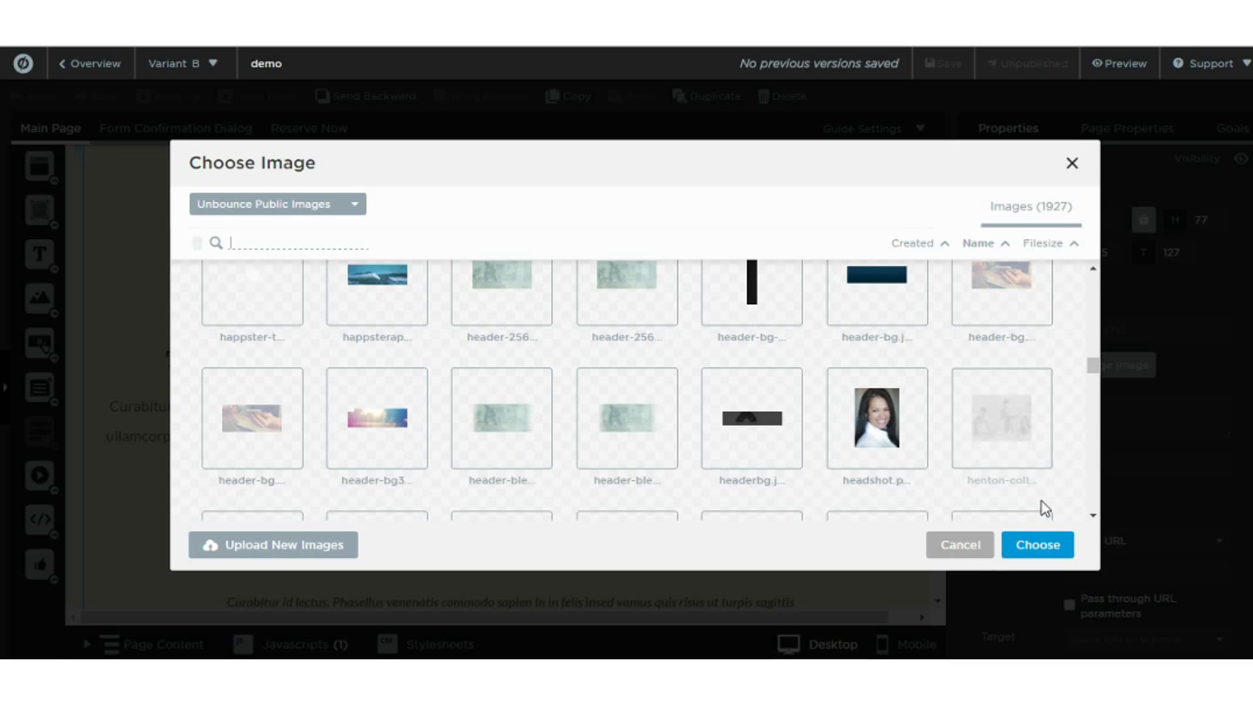
click(971, 546)
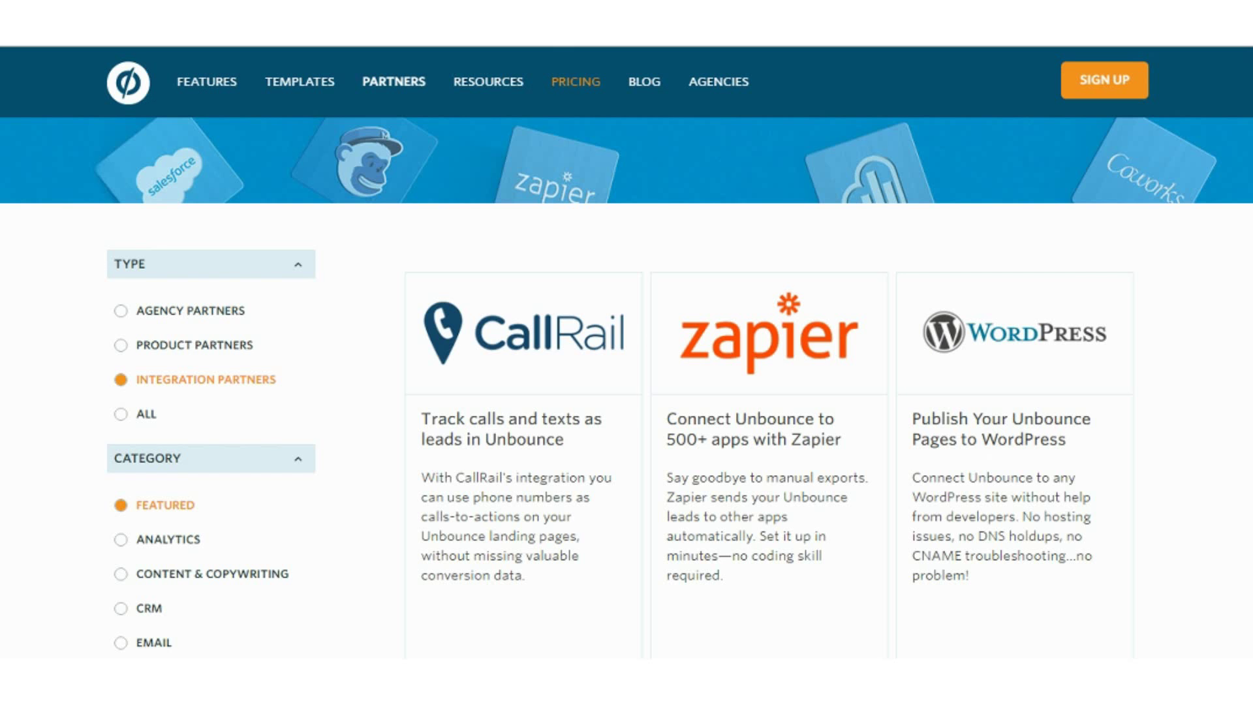
scroll(594, 415, down, 2)
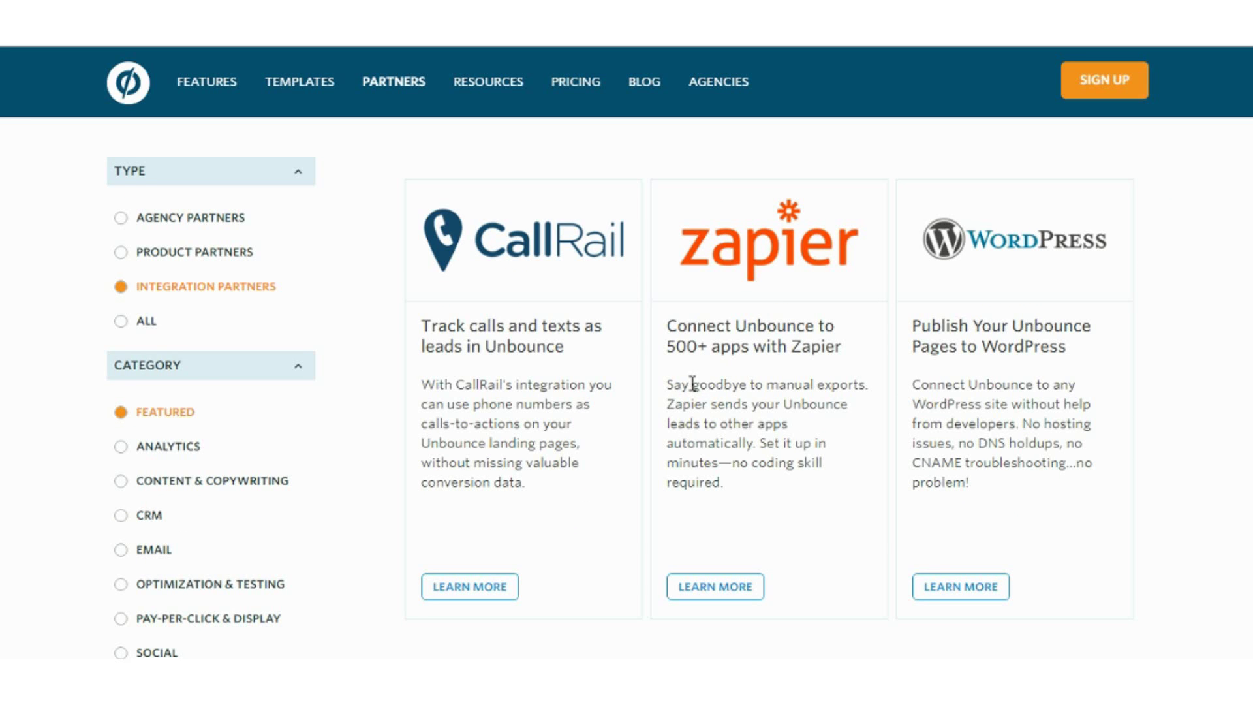
scroll(693, 385, down, 5)
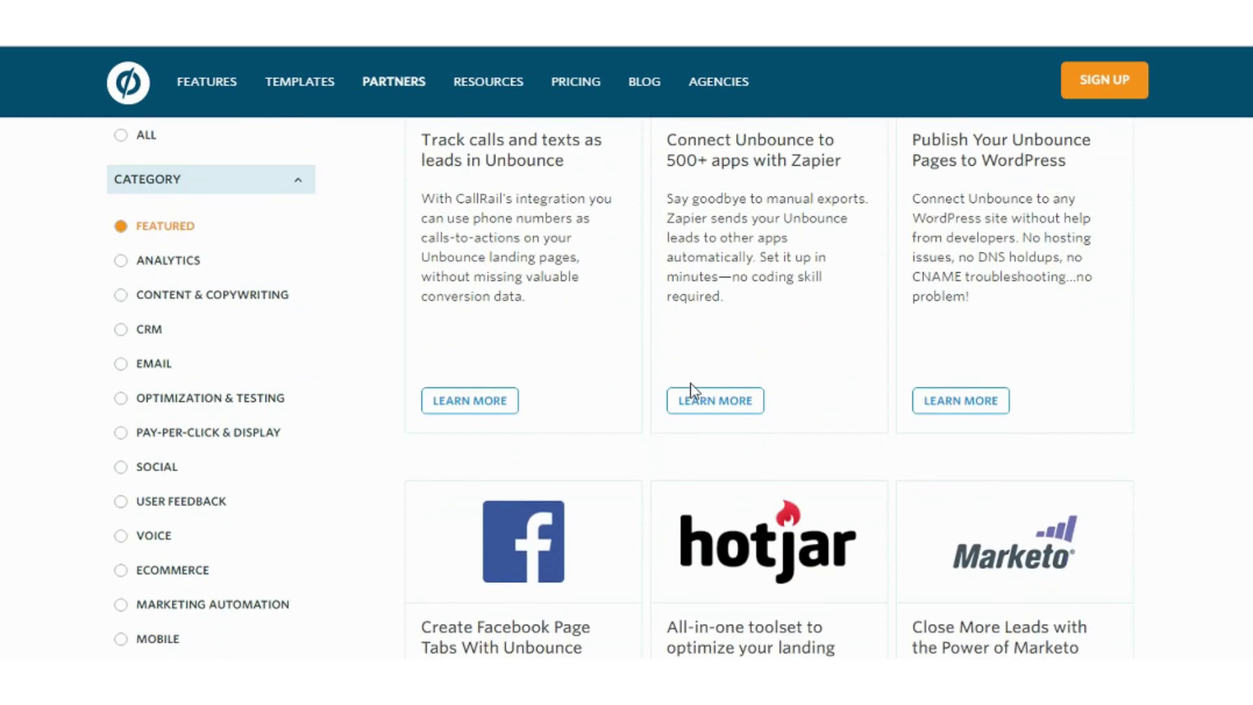
scroll(694, 392, down, 5)
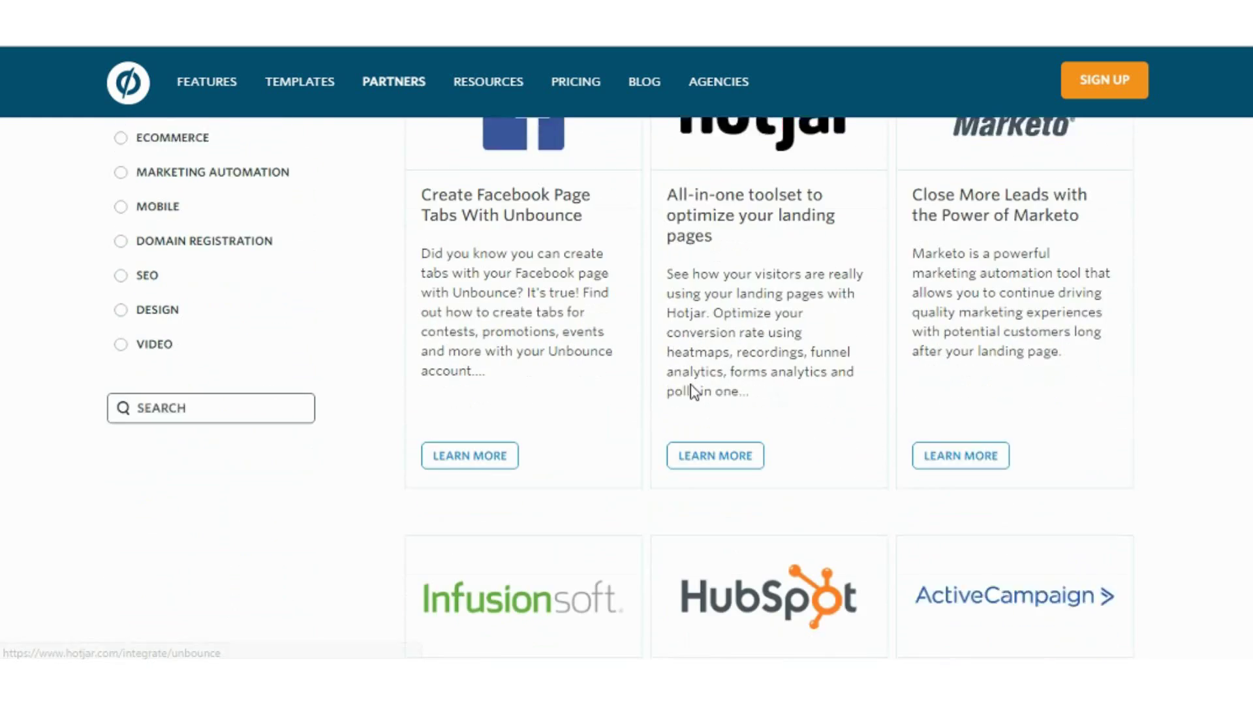
scroll(690, 402, down, 3)
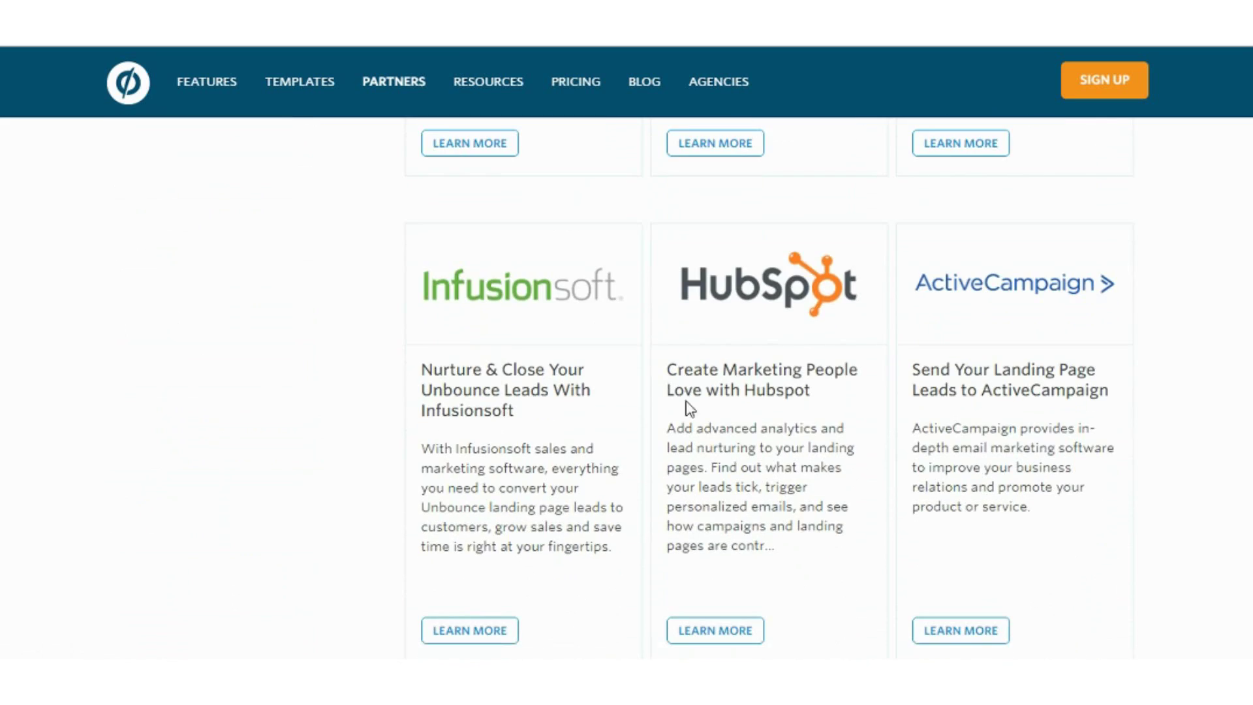
scroll(690, 410, down, 4)
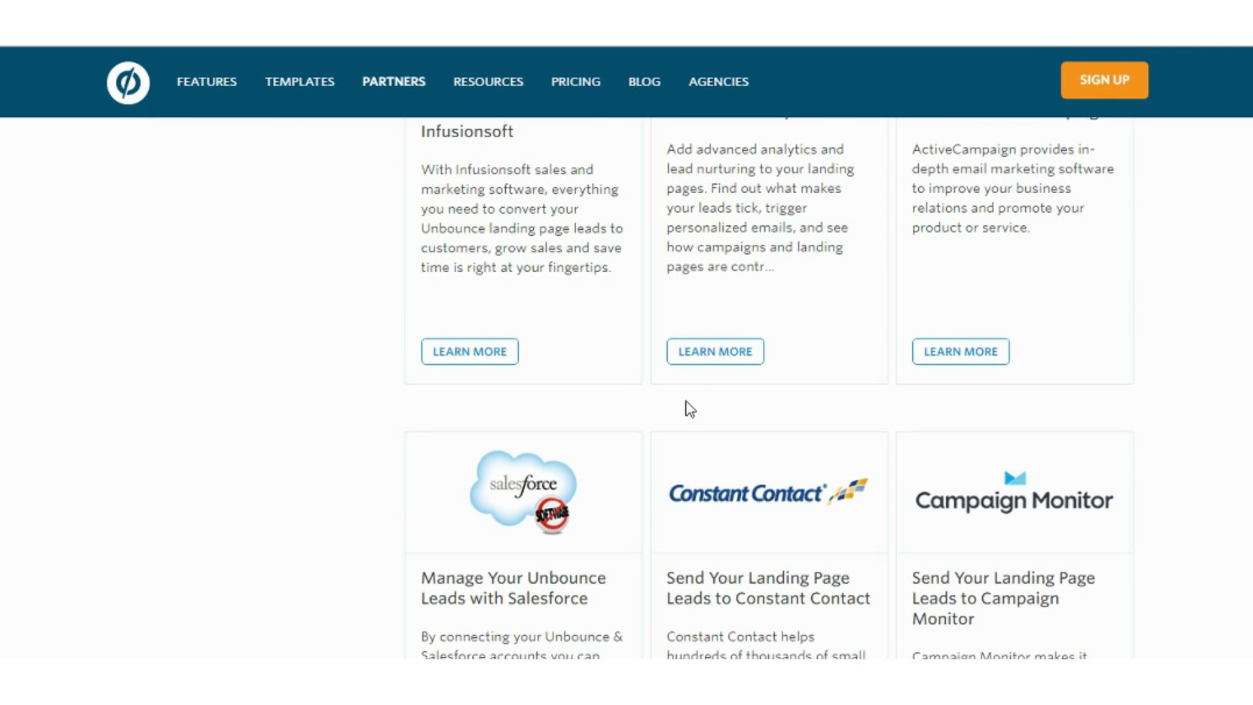
scroll(690, 409, down, 8)
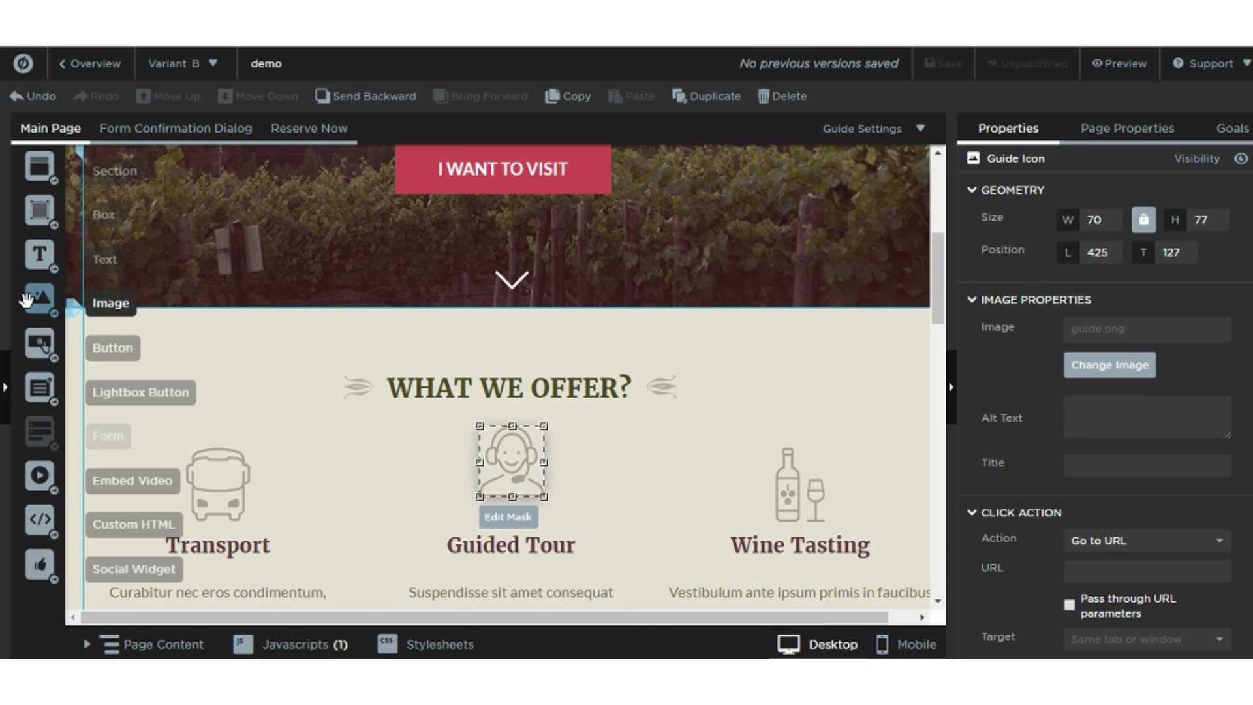
Insert congruent-pentagon-2.png, scale it to fit the page, then move it and shrink it to 349 × 85
drag(26, 299, 734, 274)
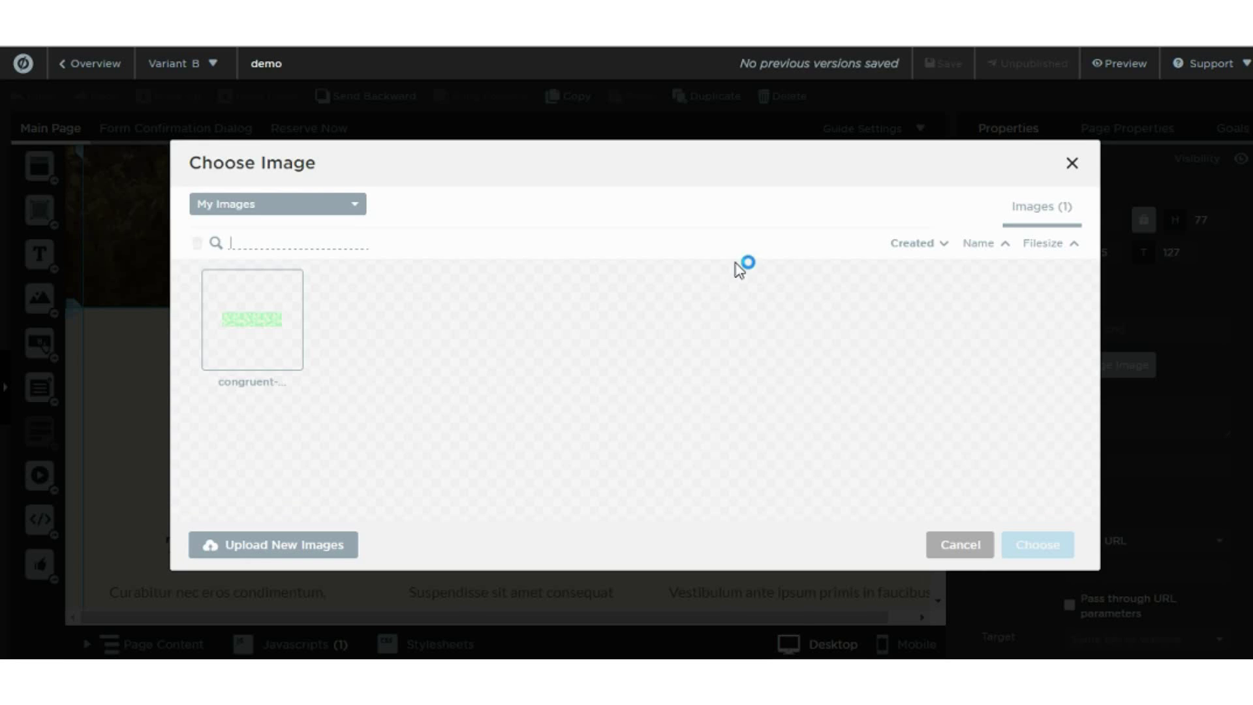
click(238, 327)
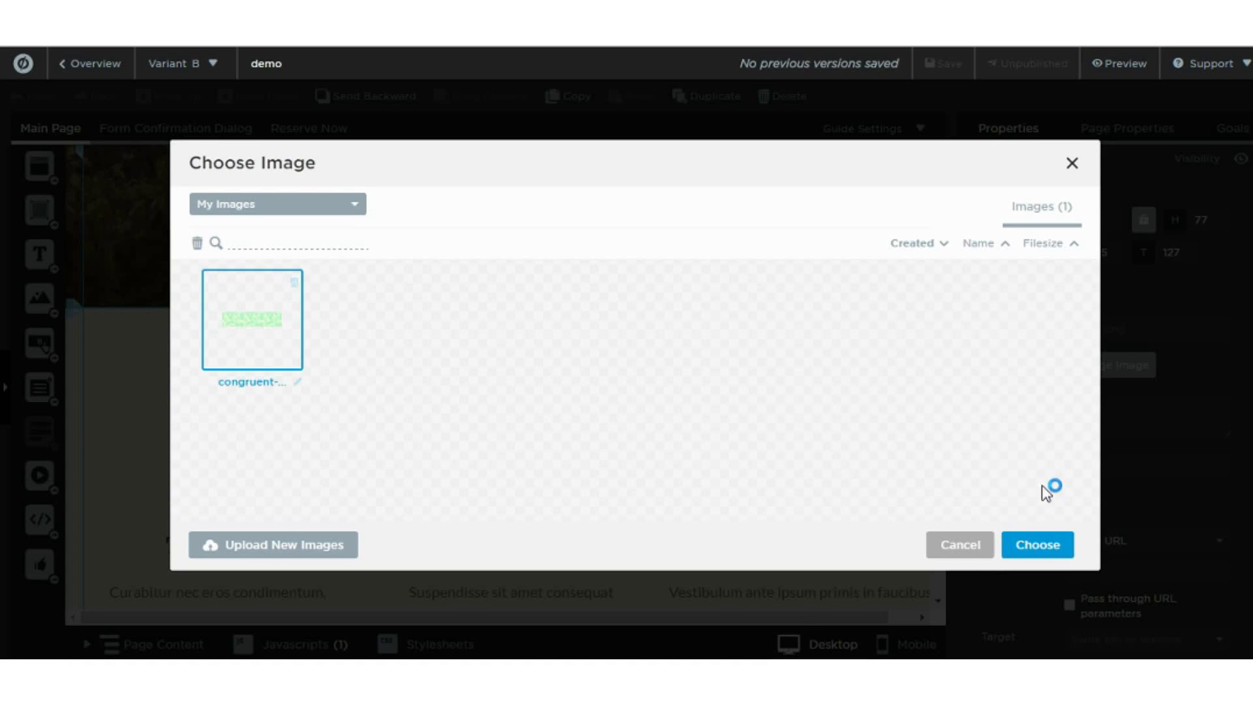
click(1039, 547)
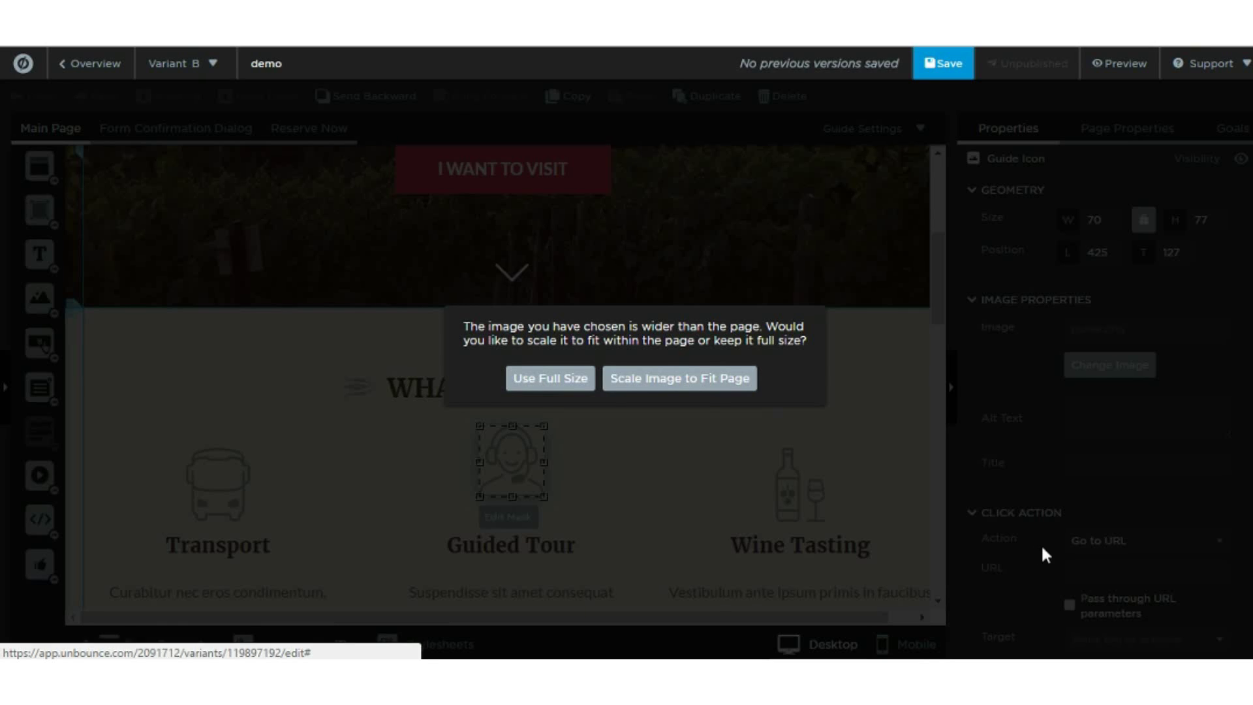
click(641, 386)
drag(849, 363, 397, 290)
drag(288, 195, 567, 306)
Insert a new empty section above Pricing Details
scroll(489, 343, down, 2)
scroll(489, 343, down, 5)
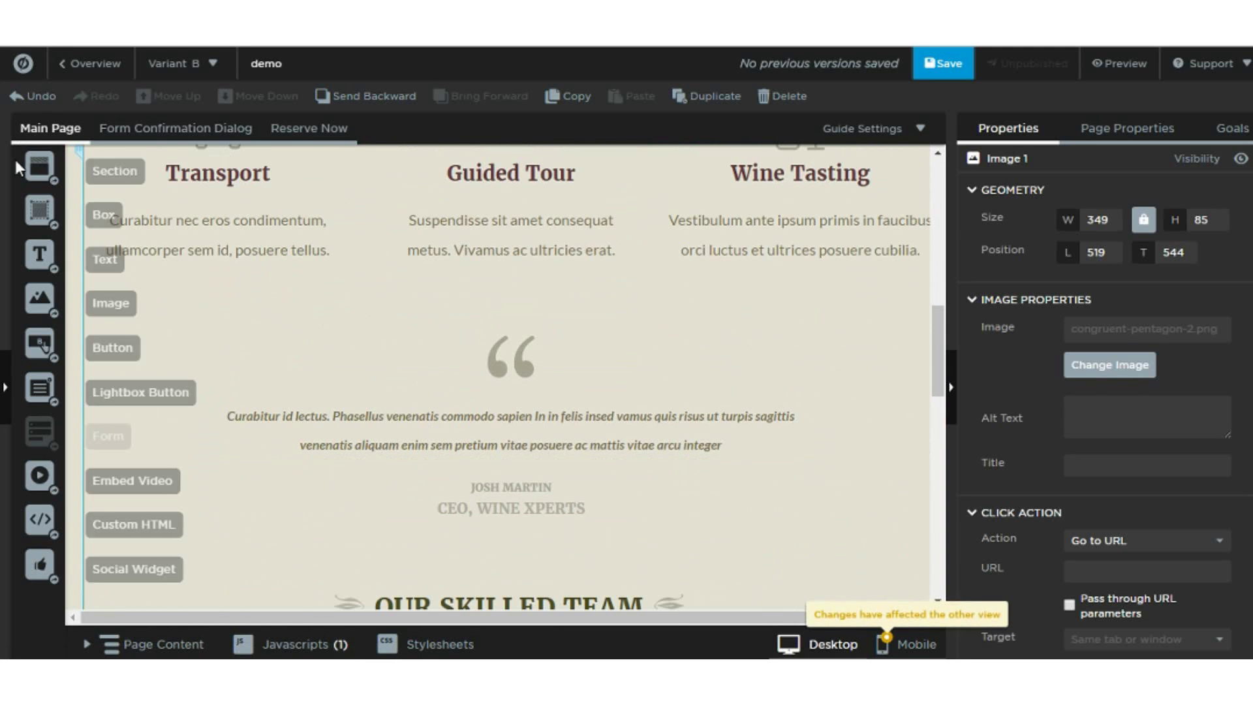
drag(43, 169, 571, 528)
Add a lightbox button and a Tweet/G+1/Like social widget to the new section, then collapse Properties
scroll(566, 450, down, 2)
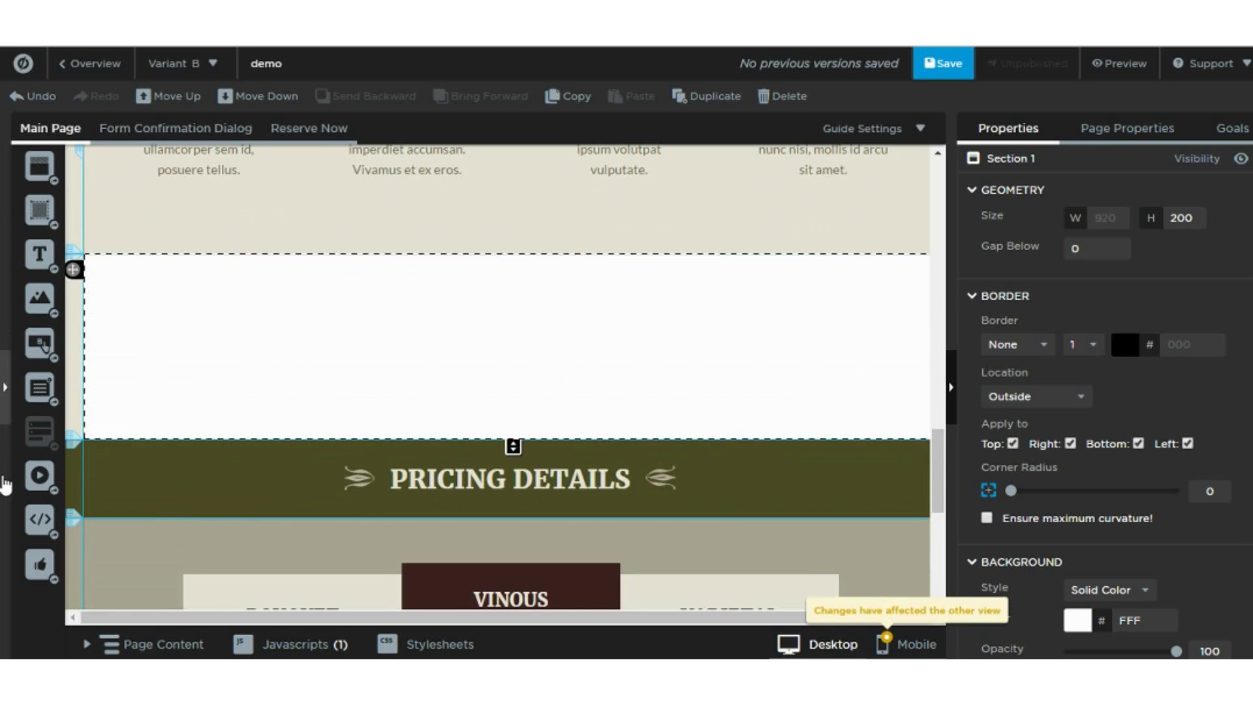
drag(56, 388, 248, 389)
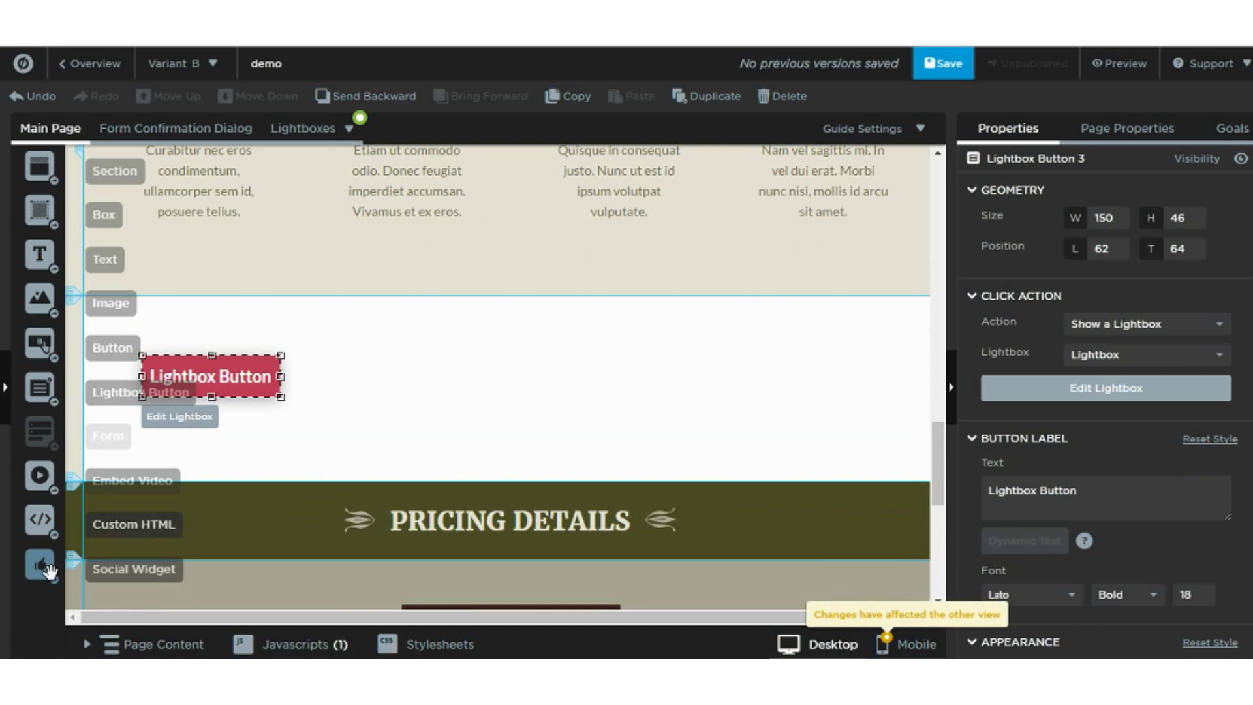
drag(134, 561, 617, 390)
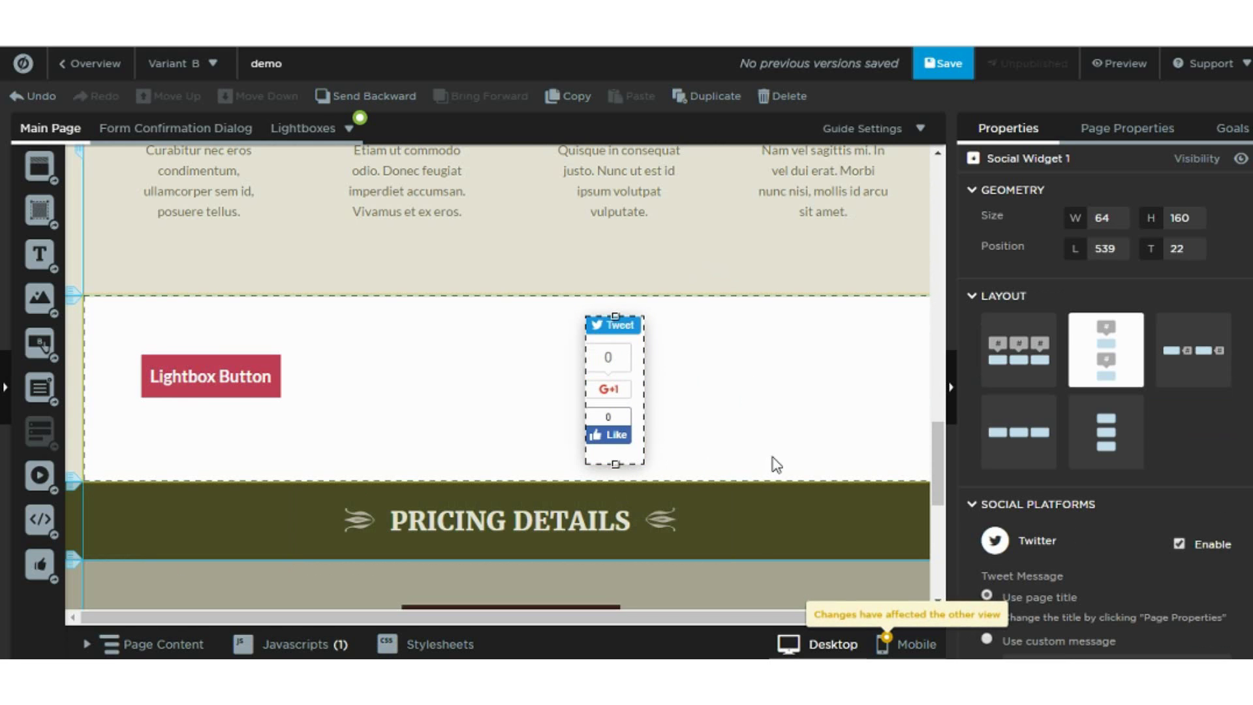
click(951, 391)
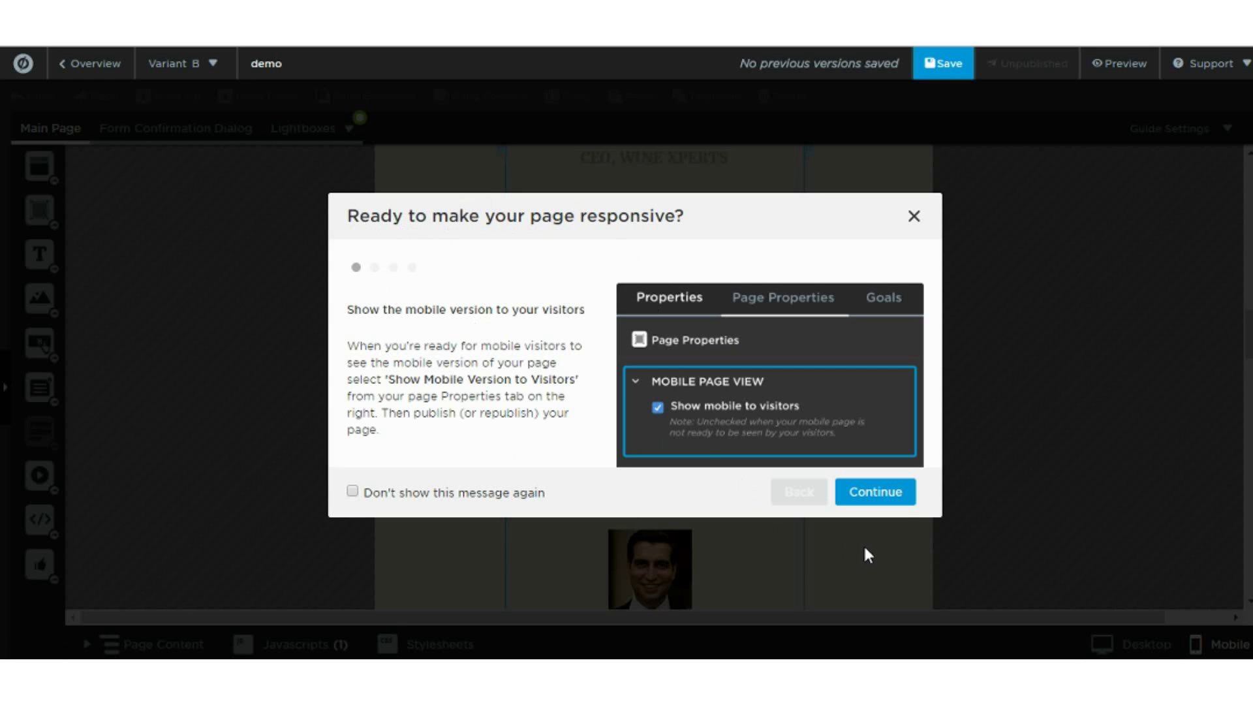
Step the responsive introduction past the text-scaling and visibility-toggling tips to its last tip
click(903, 498)
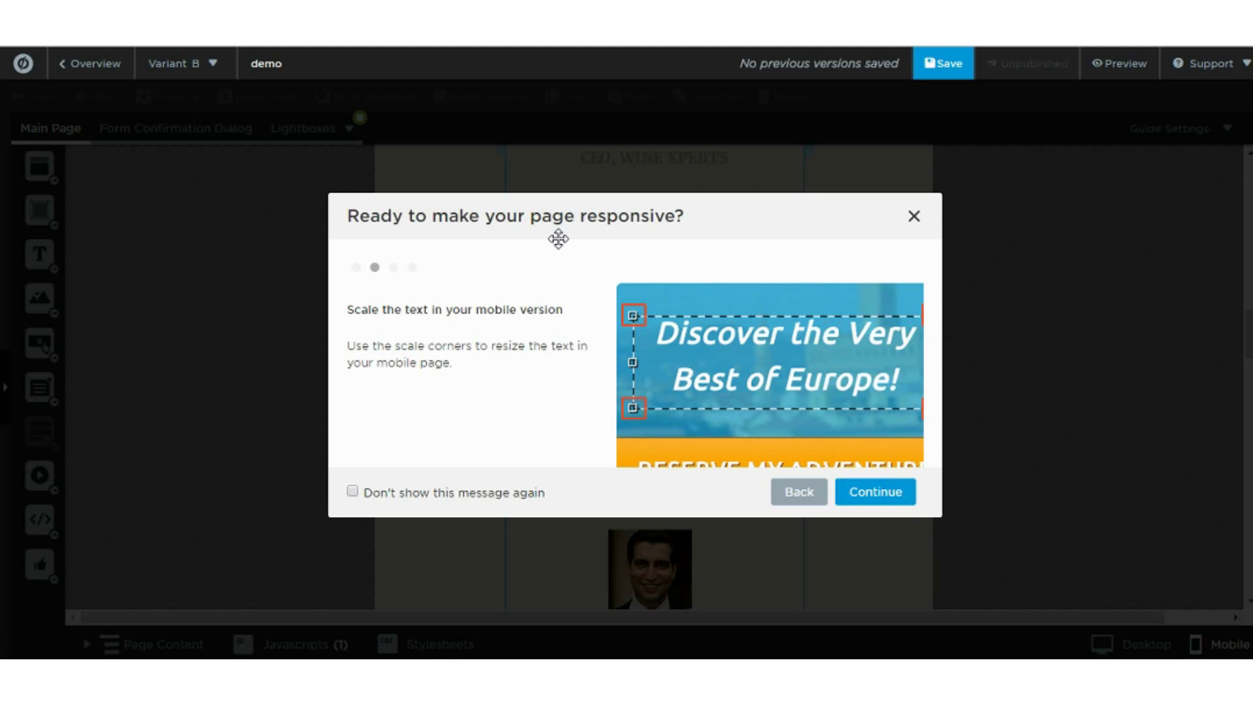
click(875, 490)
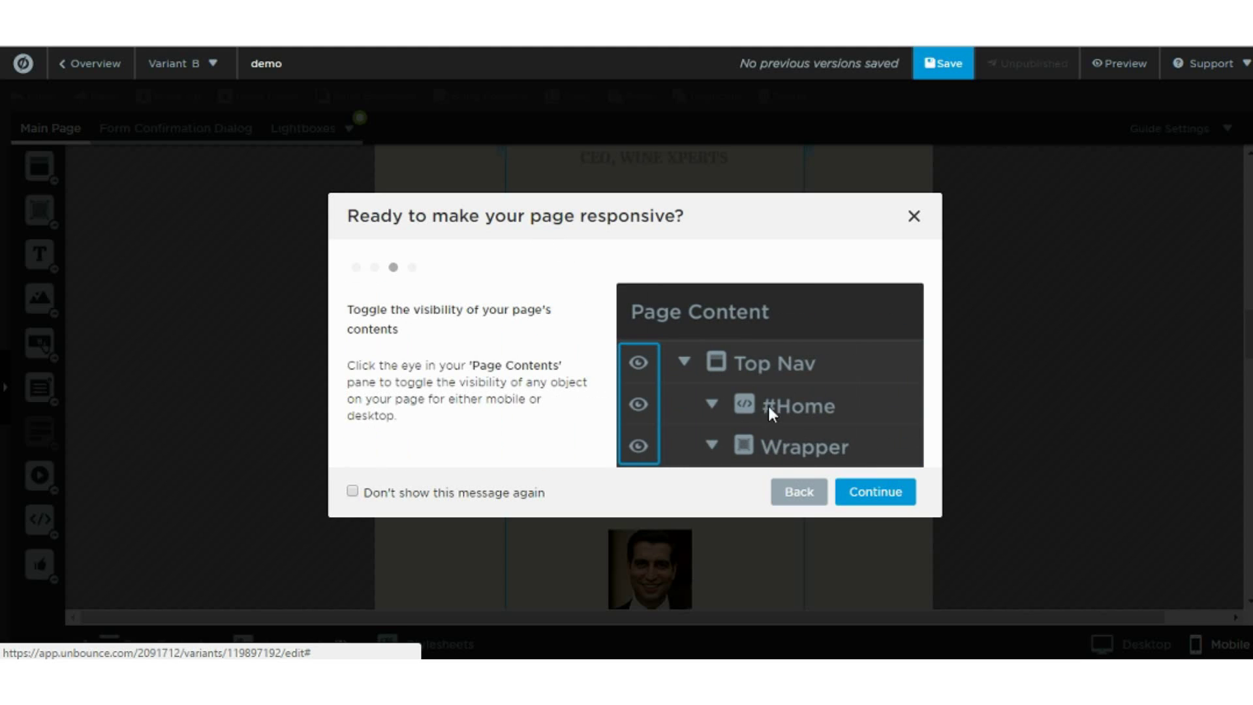
click(876, 496)
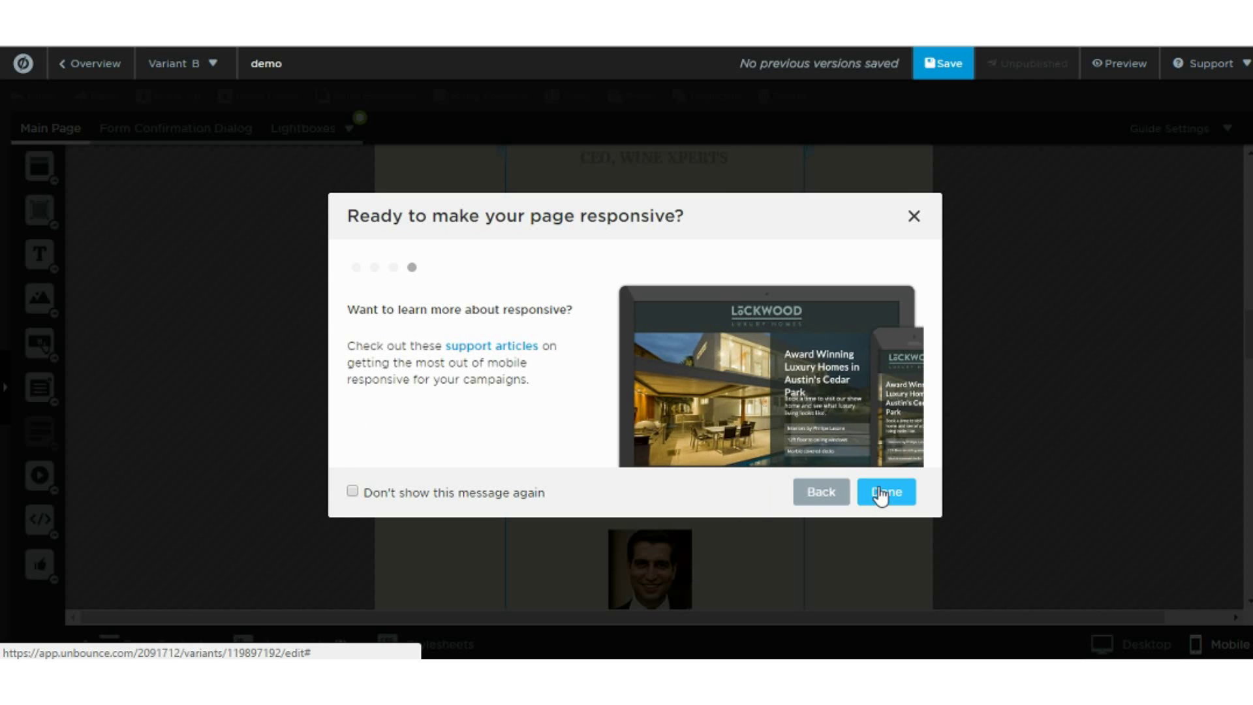
Dismiss the responsive introduction and move the orange patterned image onto the page beside Transport
click(880, 495)
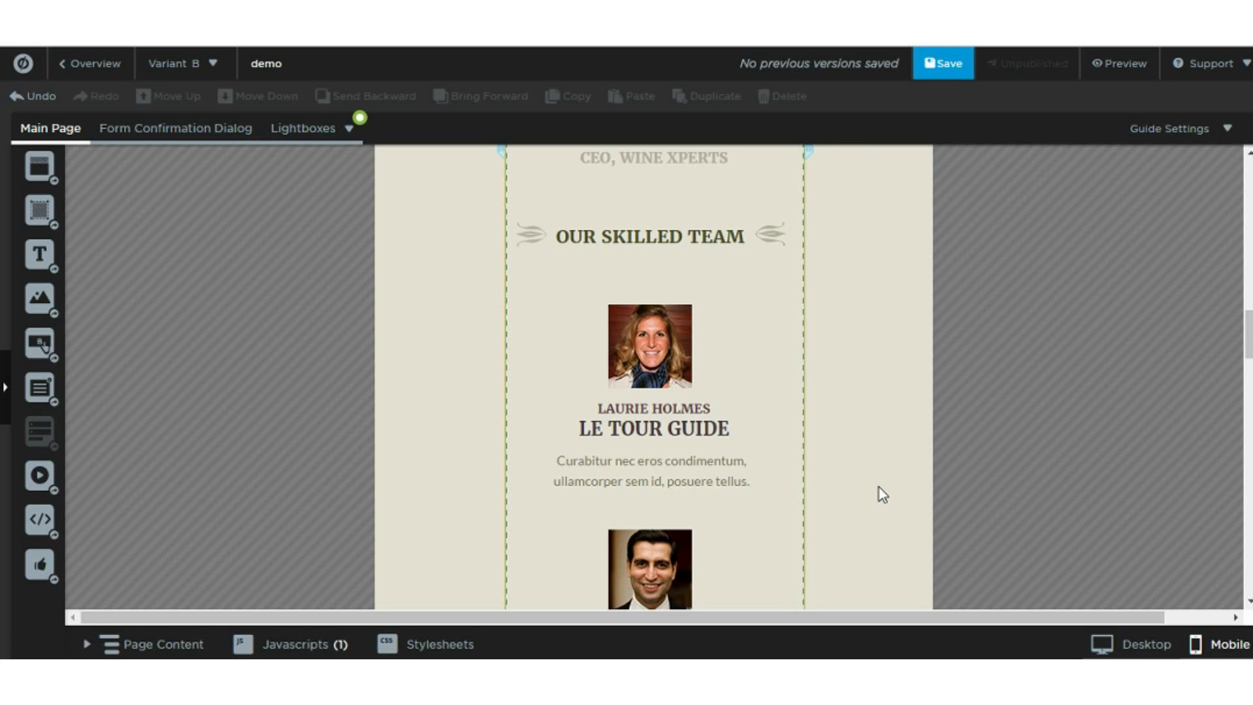
scroll(744, 503, up, 15)
scroll(737, 496, up, 2)
scroll(738, 496, down, 4)
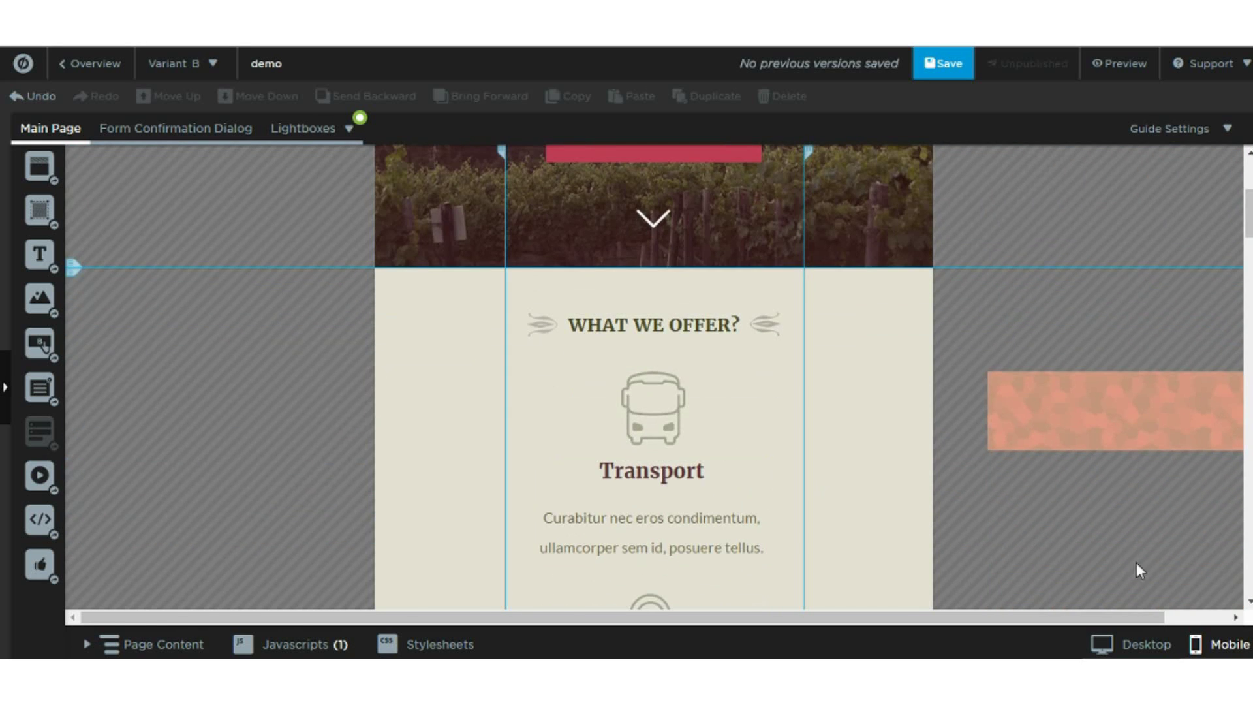
click(1114, 401)
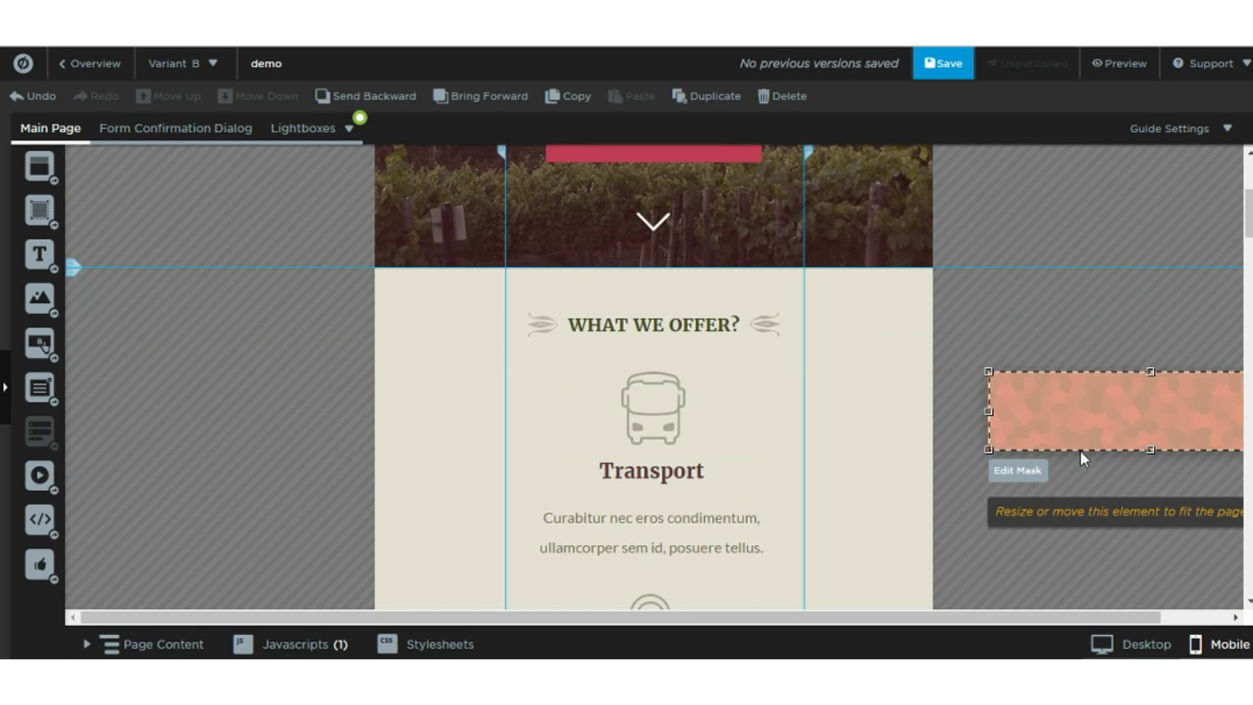
drag(1089, 434, 1097, 388)
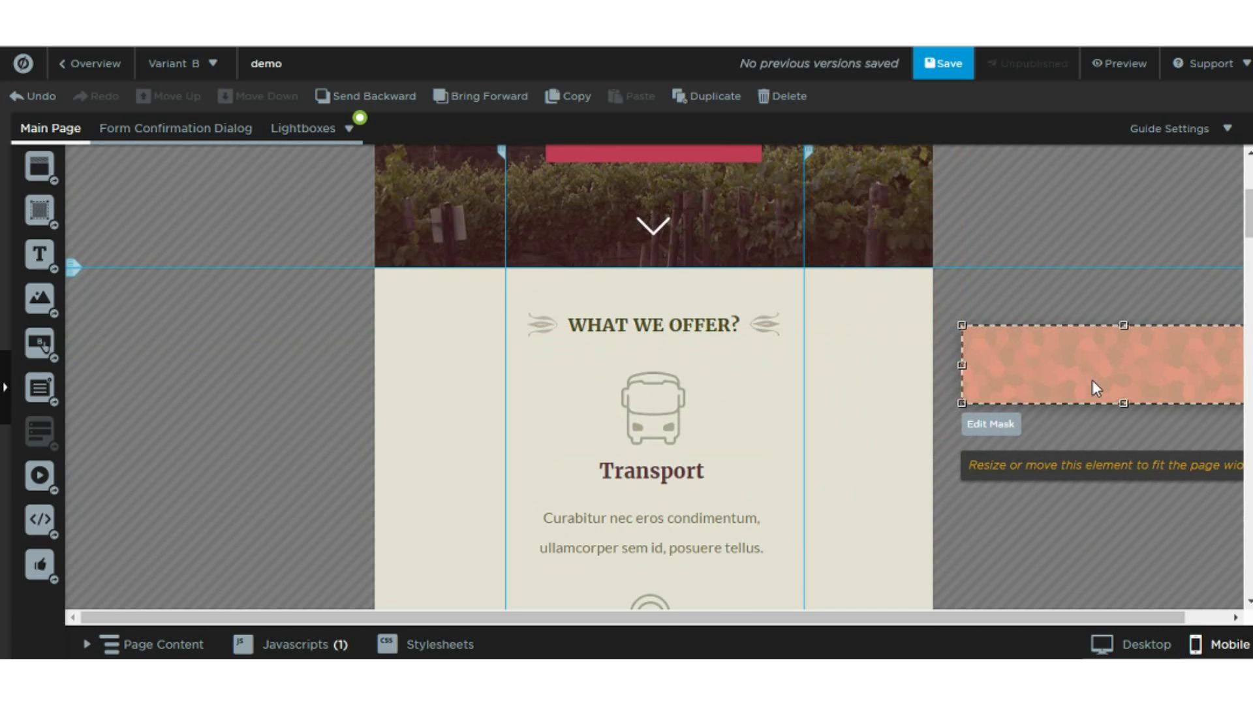
scroll(1070, 474, down, 3)
scroll(1069, 477, up, 3)
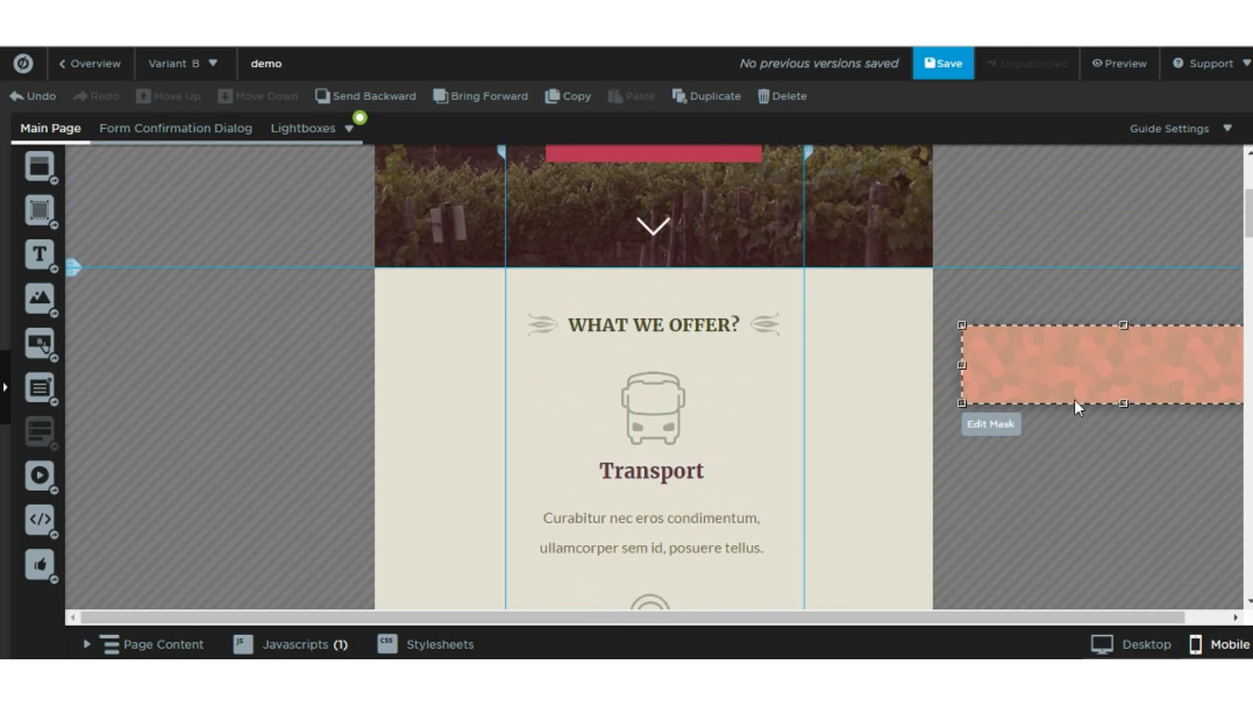
drag(1075, 388, 1016, 402)
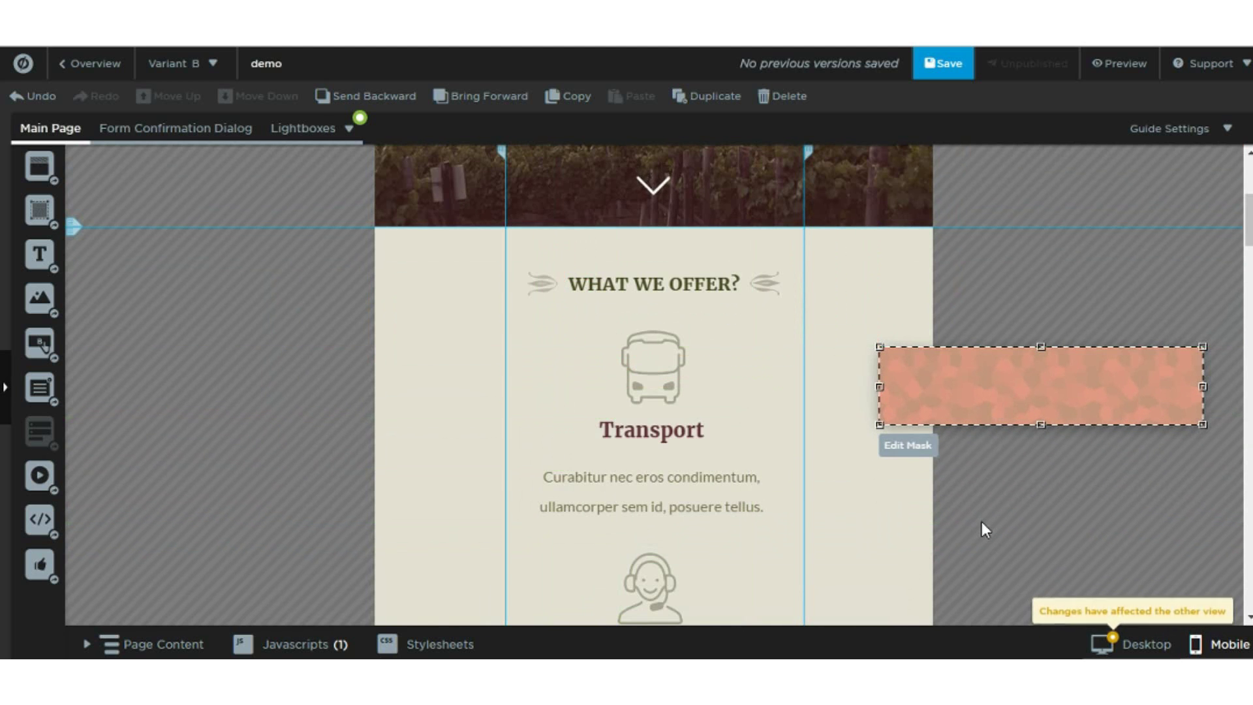
scroll(981, 522, down, 15)
scroll(864, 599, down, 15)
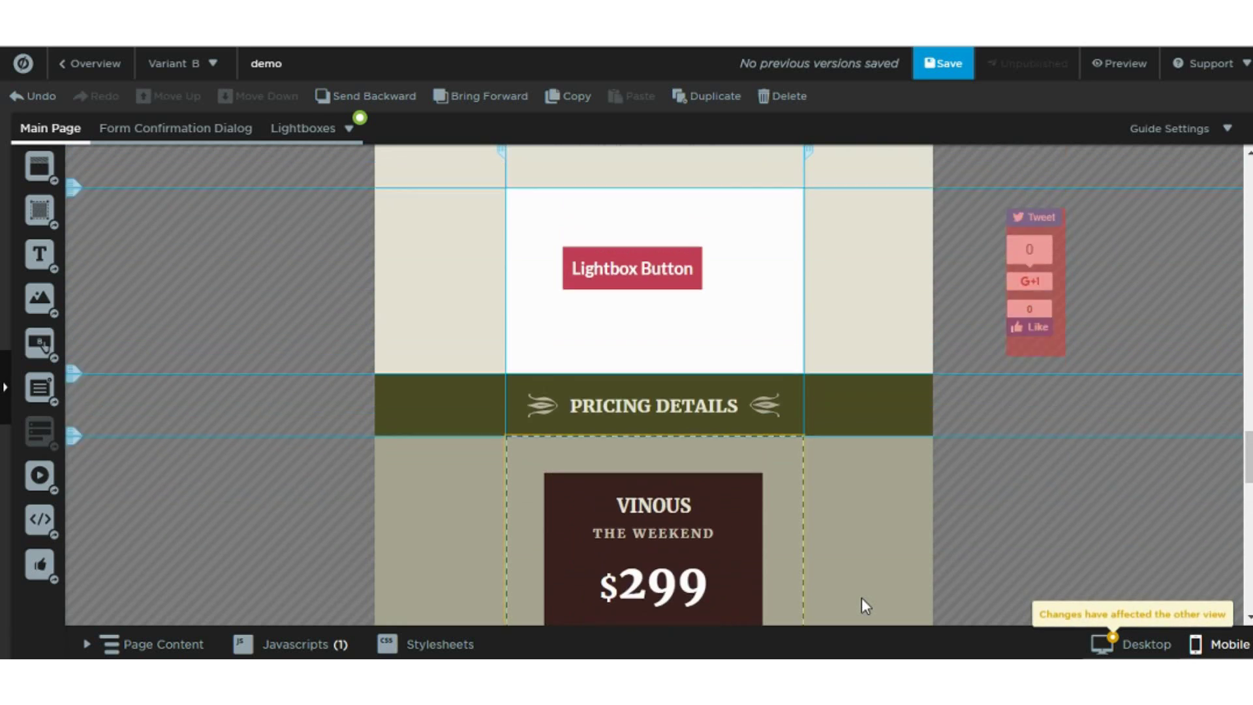
scroll(862, 598, up, 2)
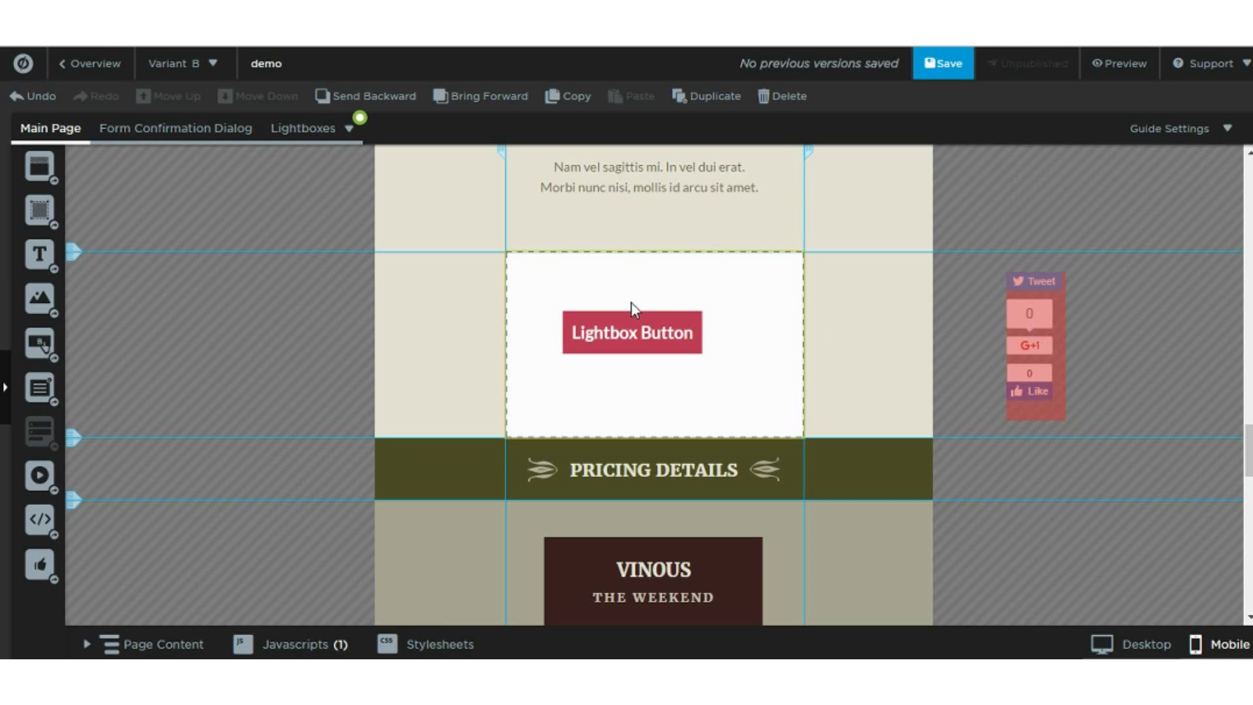
Nudge the Lightbox Button left and place the social share widget beside it
click(636, 323)
drag(636, 322, 609, 325)
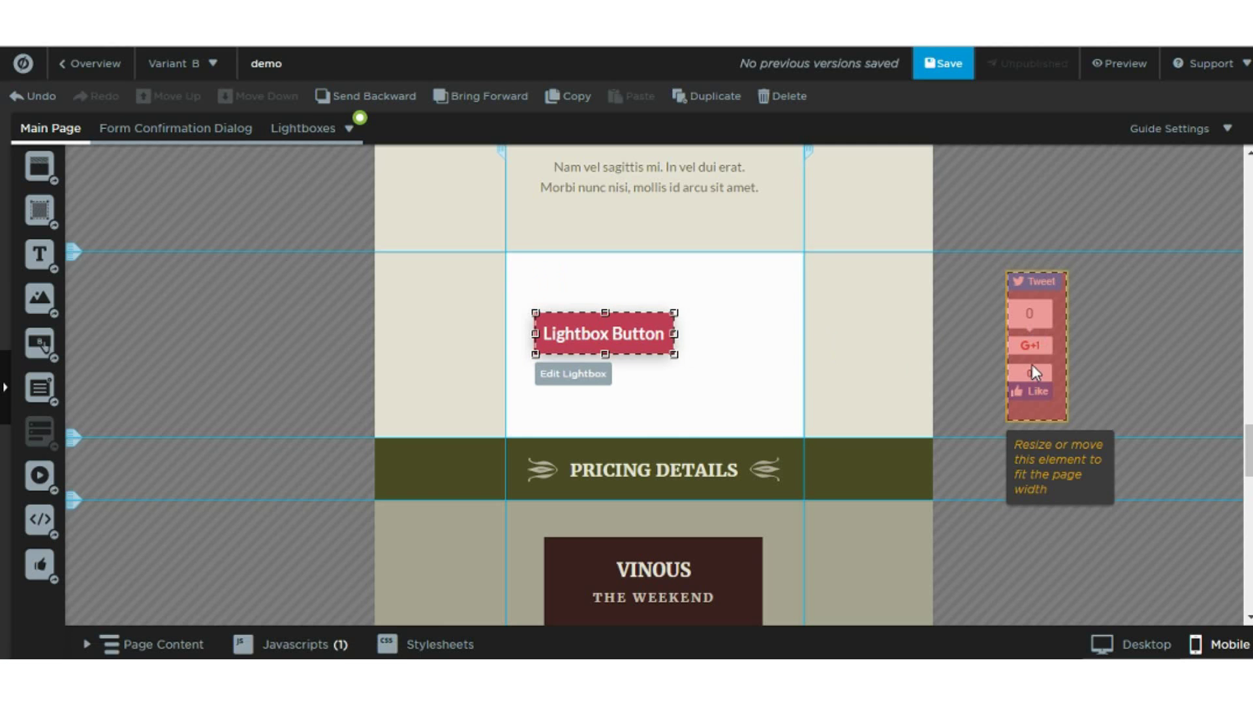
drag(1032, 363, 740, 369)
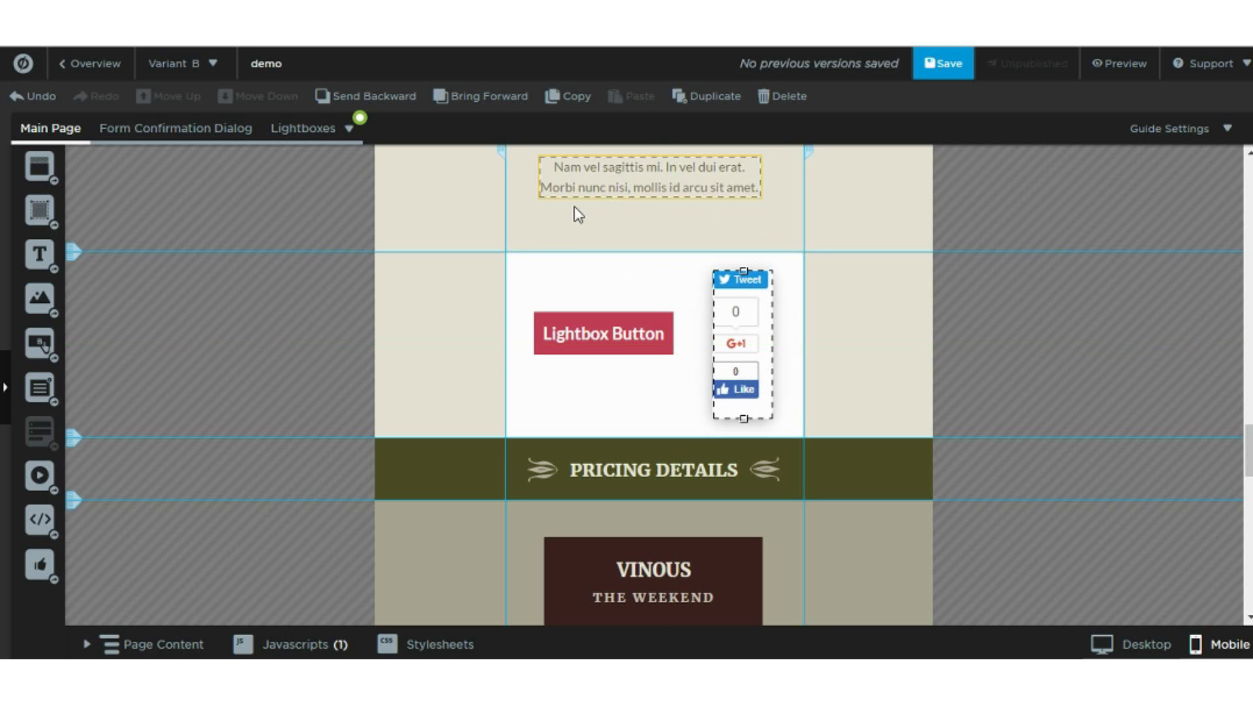
scroll(864, 466, up, 10)
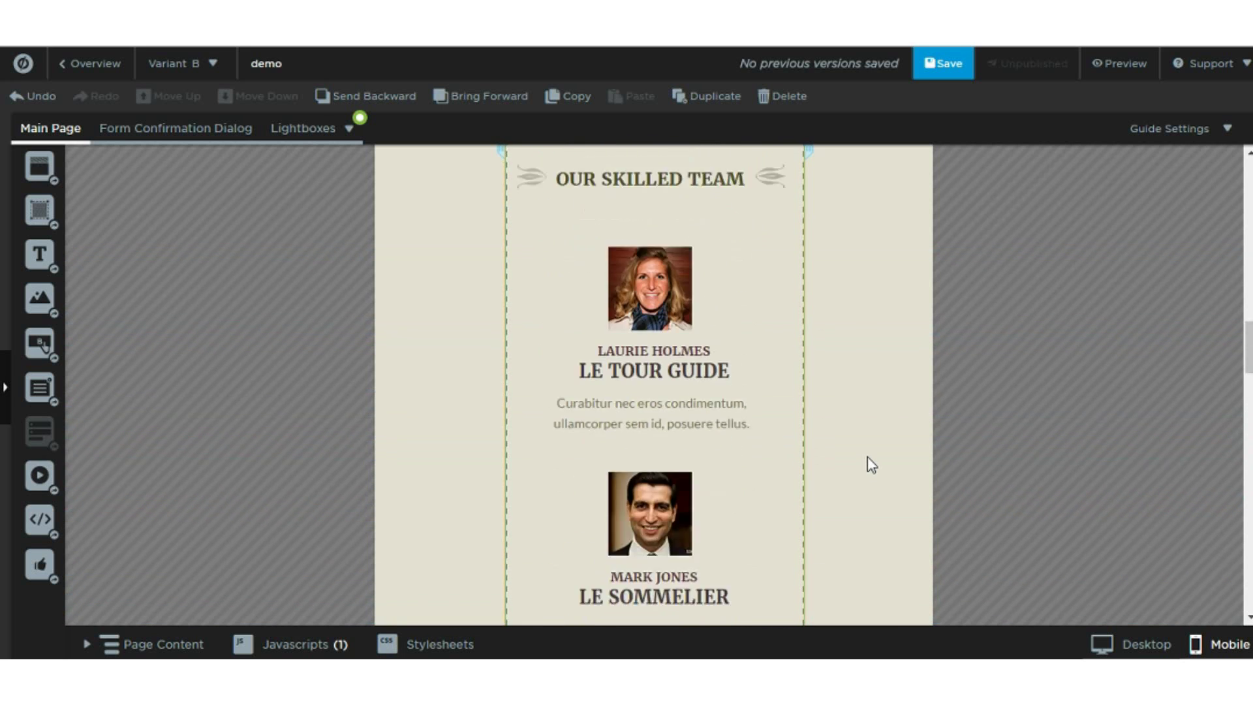
Drop the patterned image into What We Offer, shrink it to page width, then switch to Desktop
scroll(872, 465, up, 15)
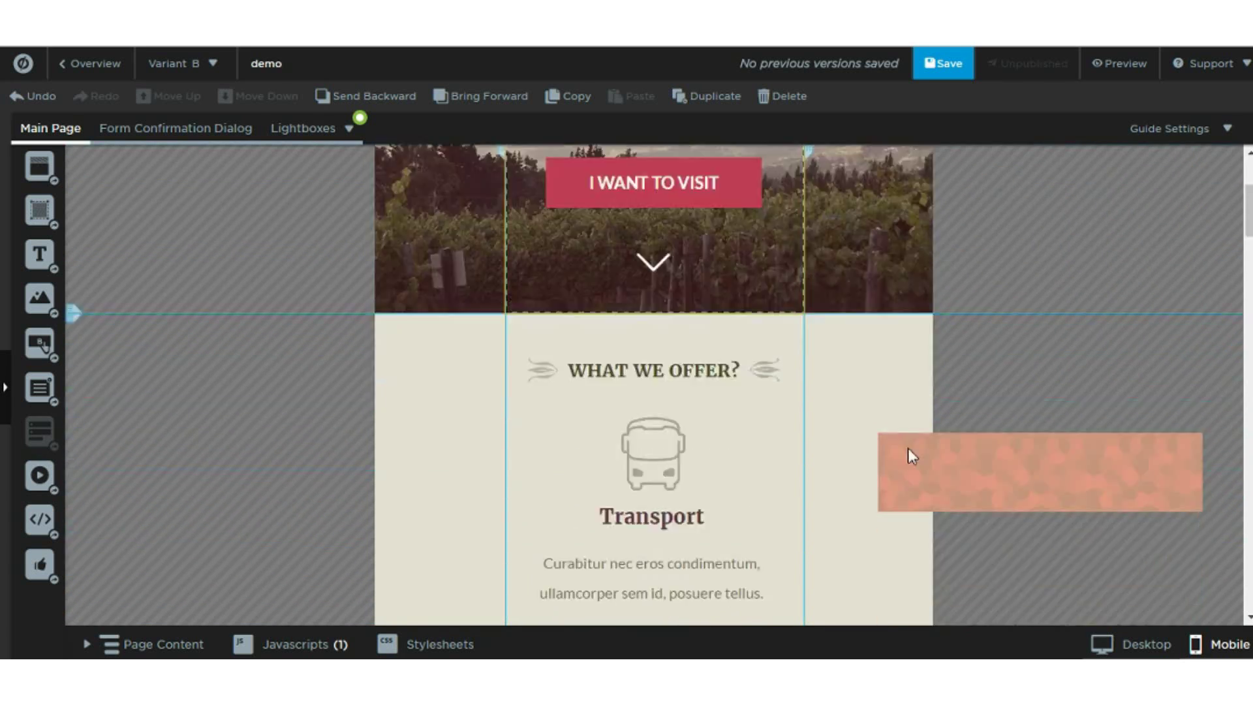
scroll(907, 448, down, 1)
drag(957, 444, 613, 324)
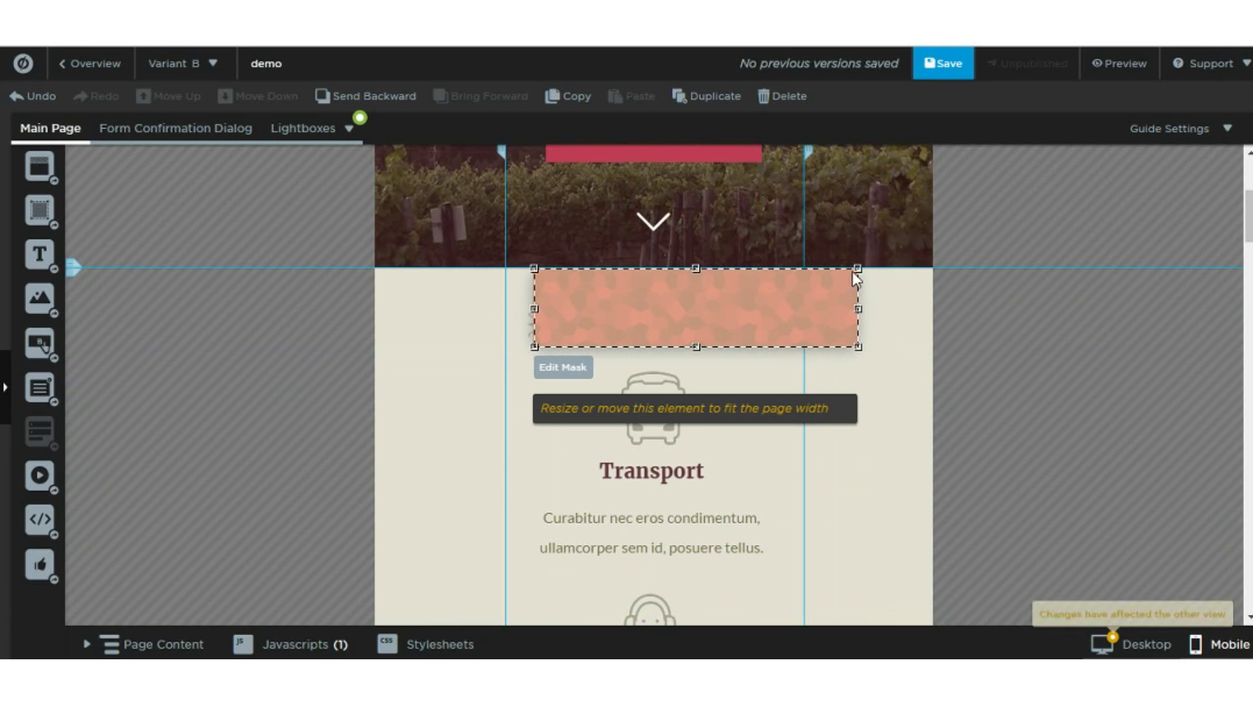
drag(851, 275, 755, 299)
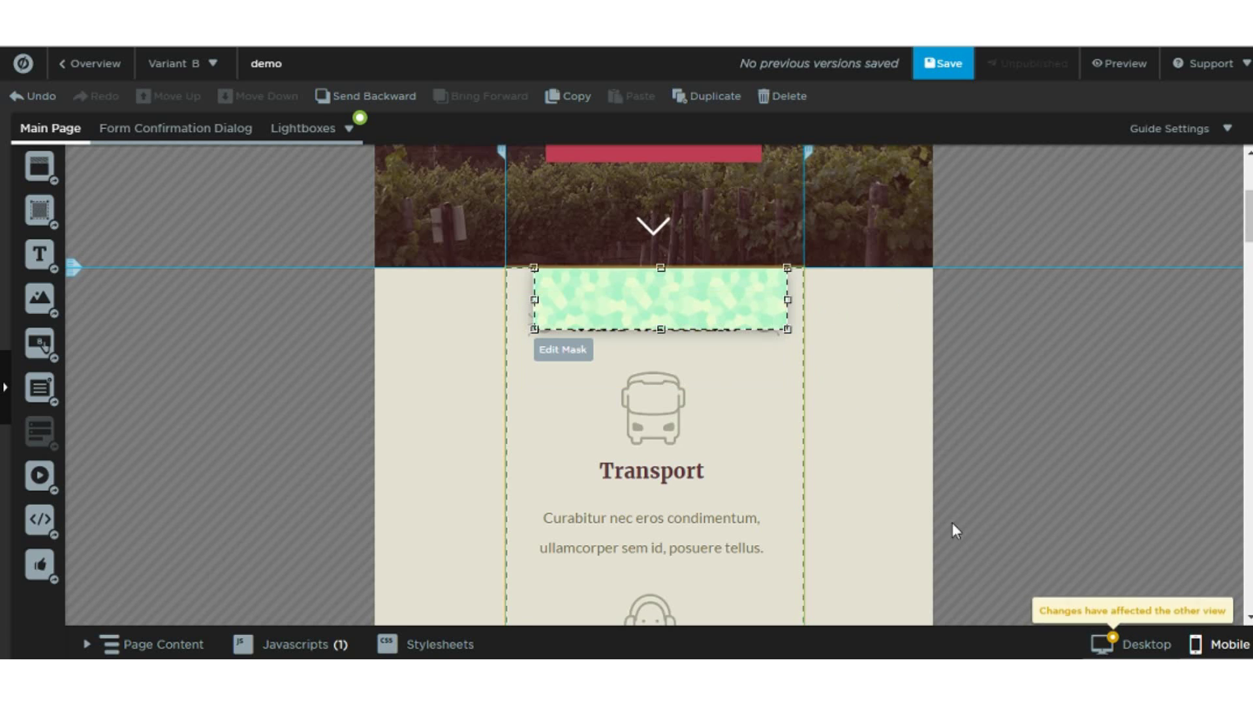
click(1110, 647)
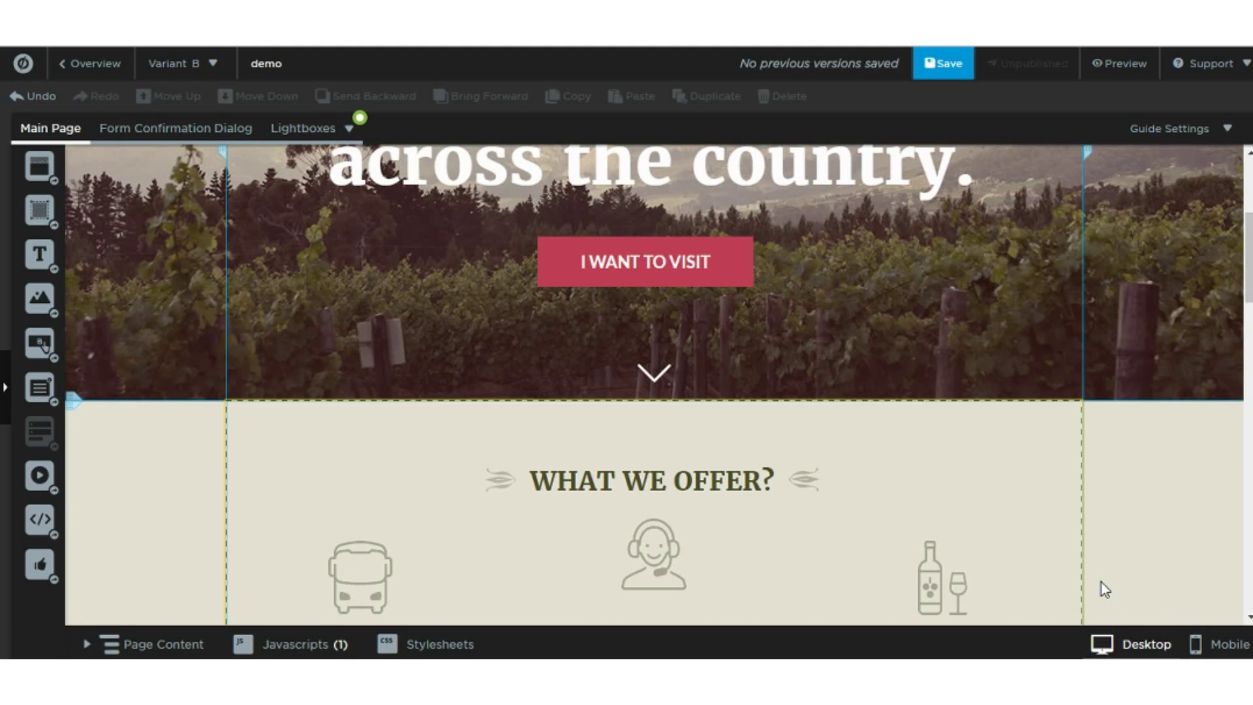
Scroll through Variant B's desktop layout down to the Pricing Details section
scroll(1045, 581, down, 10)
scroll(1021, 554, up, 2)
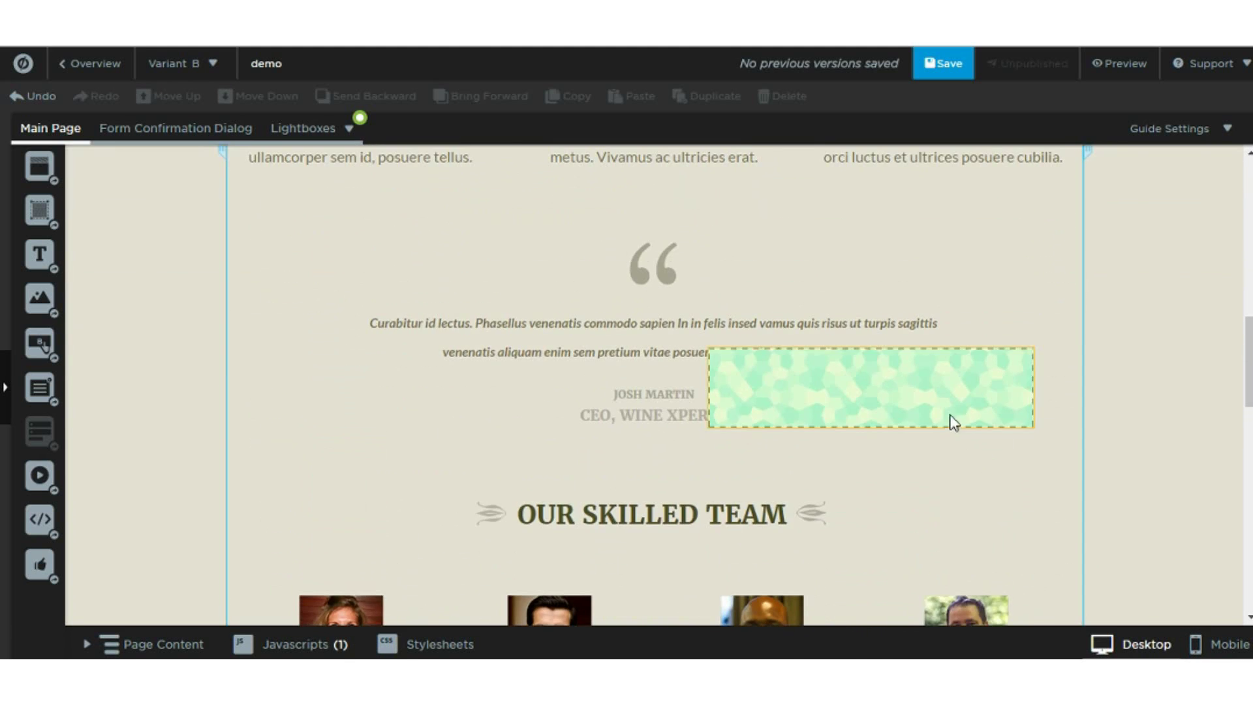
scroll(950, 411, down, 3)
scroll(948, 413, down, 1)
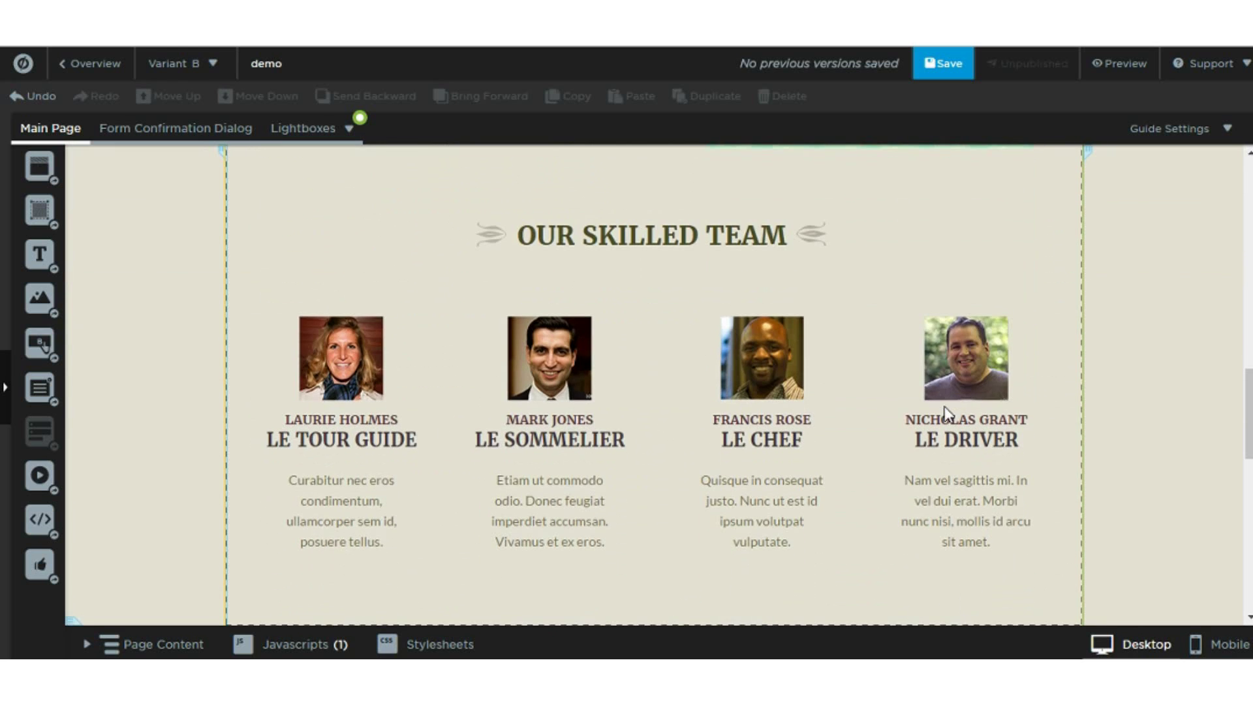
scroll(942, 408, up, 1)
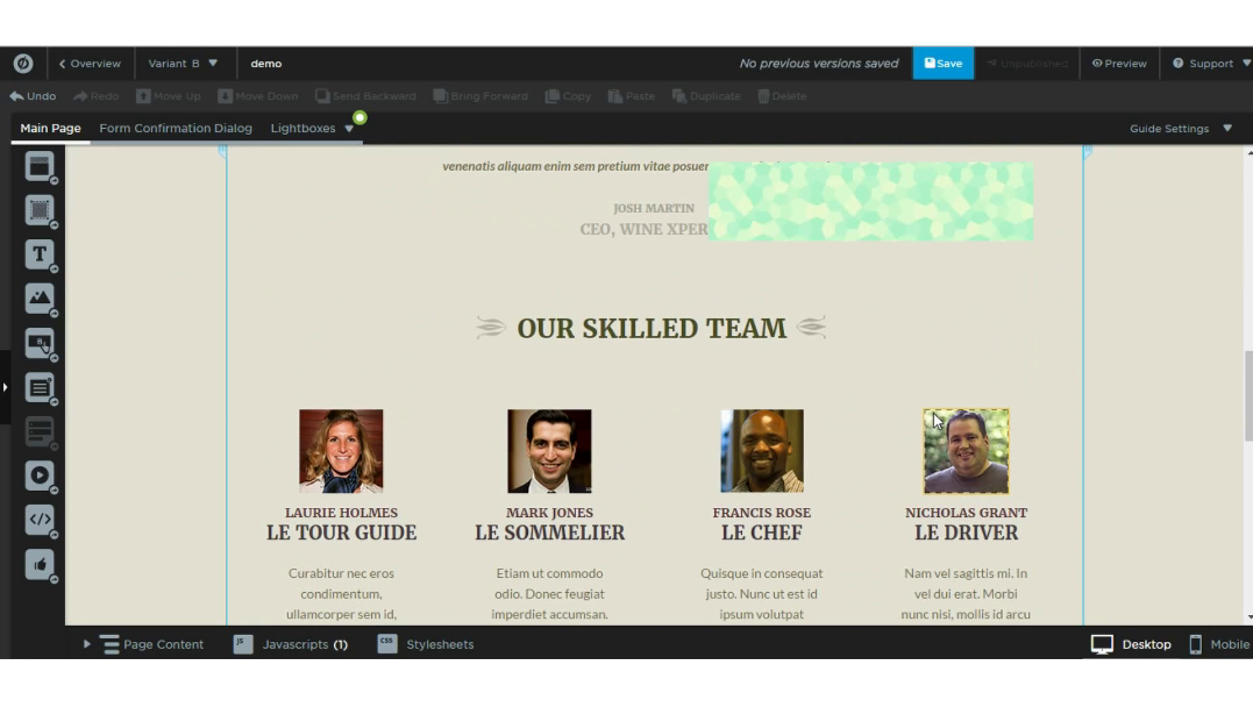
scroll(928, 399, down, 5)
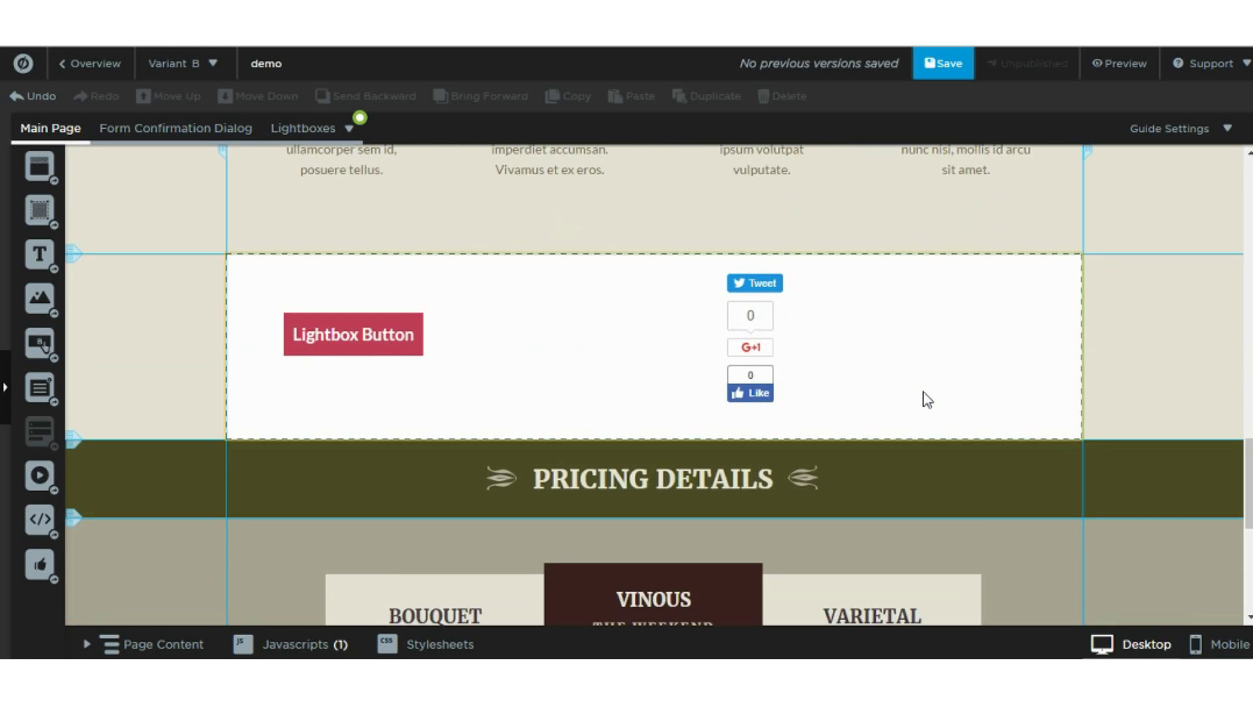
scroll(928, 400, down, 2)
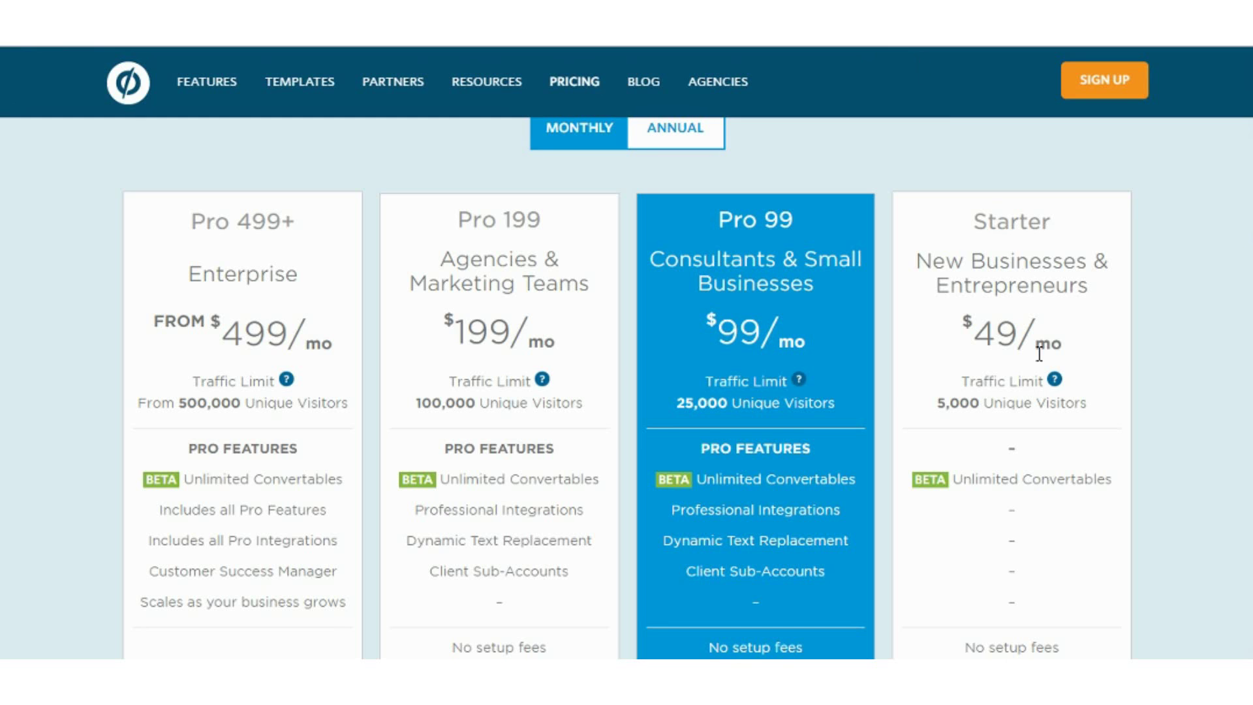
mouse_move(1057, 382)
scroll(1200, 426, down, 2)
scroll(1199, 428, down, 2)
scroll(1200, 428, down, 5)
scroll(1200, 430, up, 3)
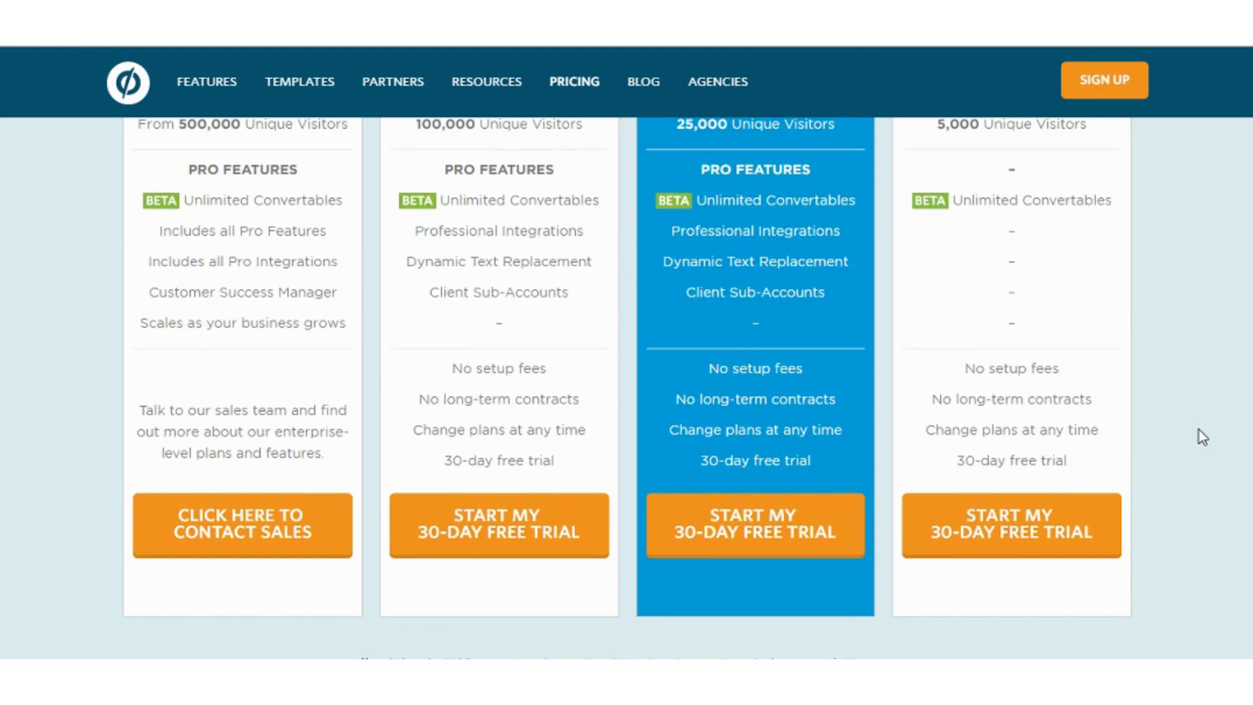
scroll(1200, 431, up, 3)
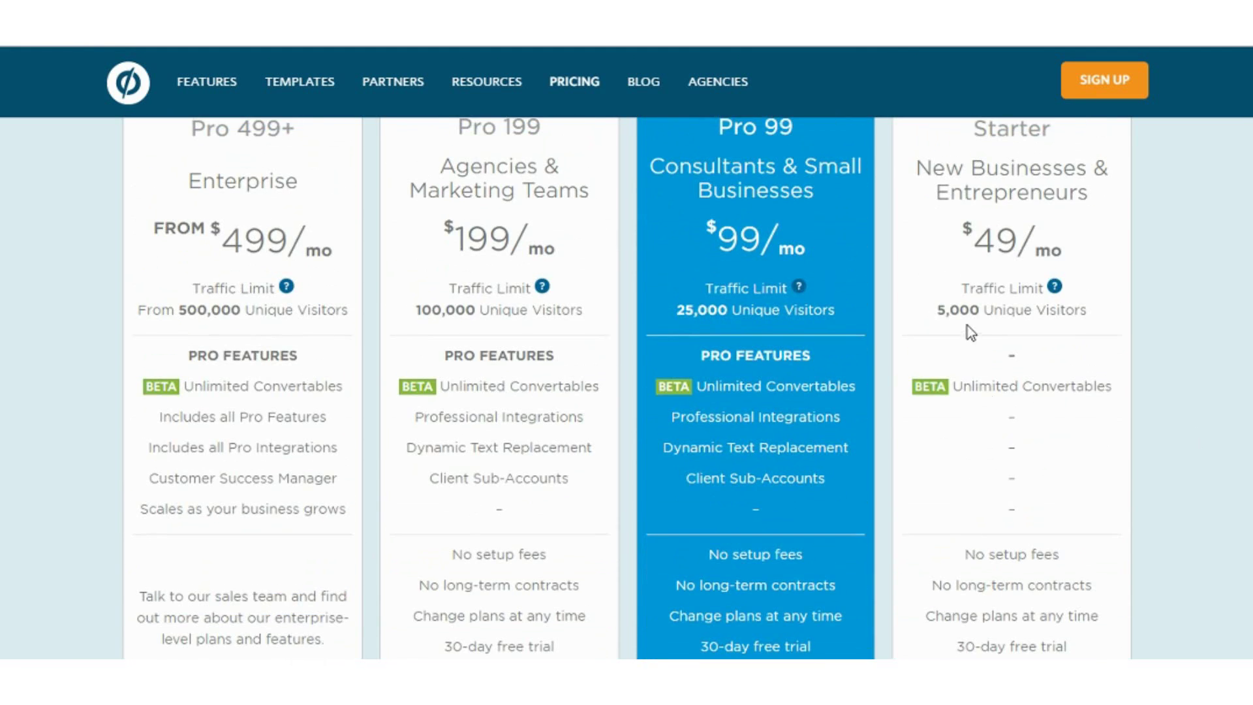
mouse_move(1010, 308)
scroll(842, 350, up, 3)
click(686, 222)
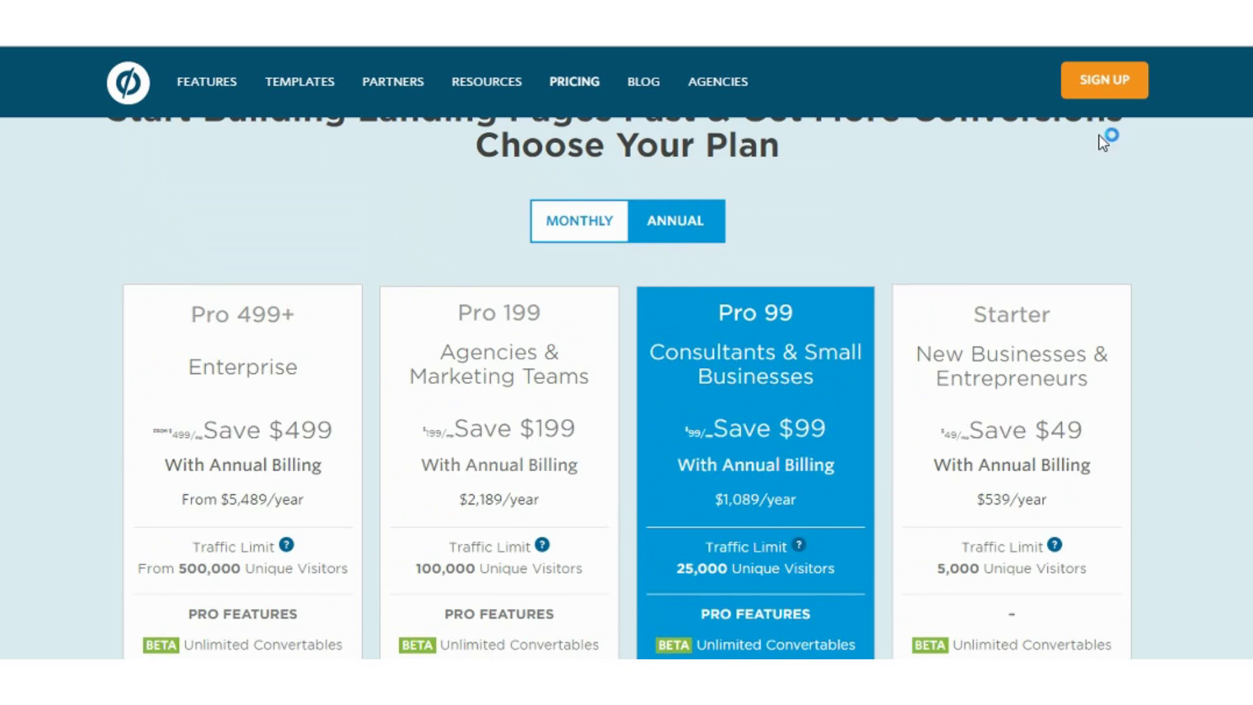
scroll(1137, 294, down, 1)
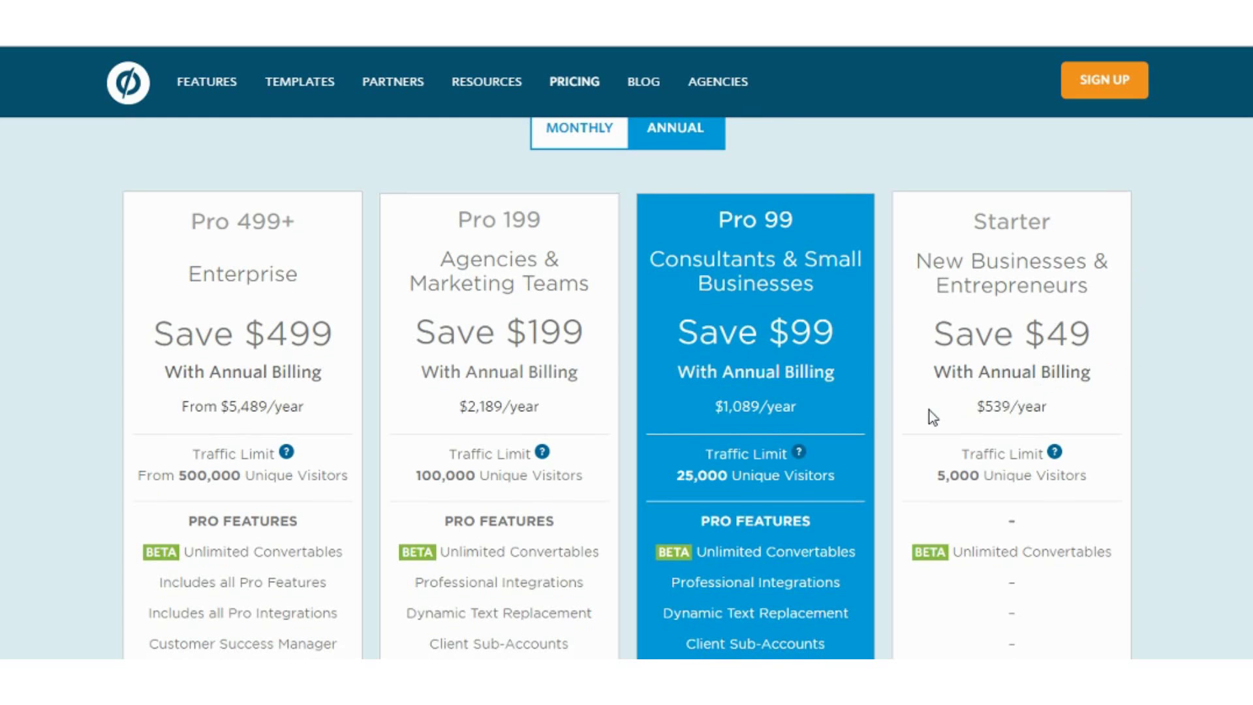
click(589, 143)
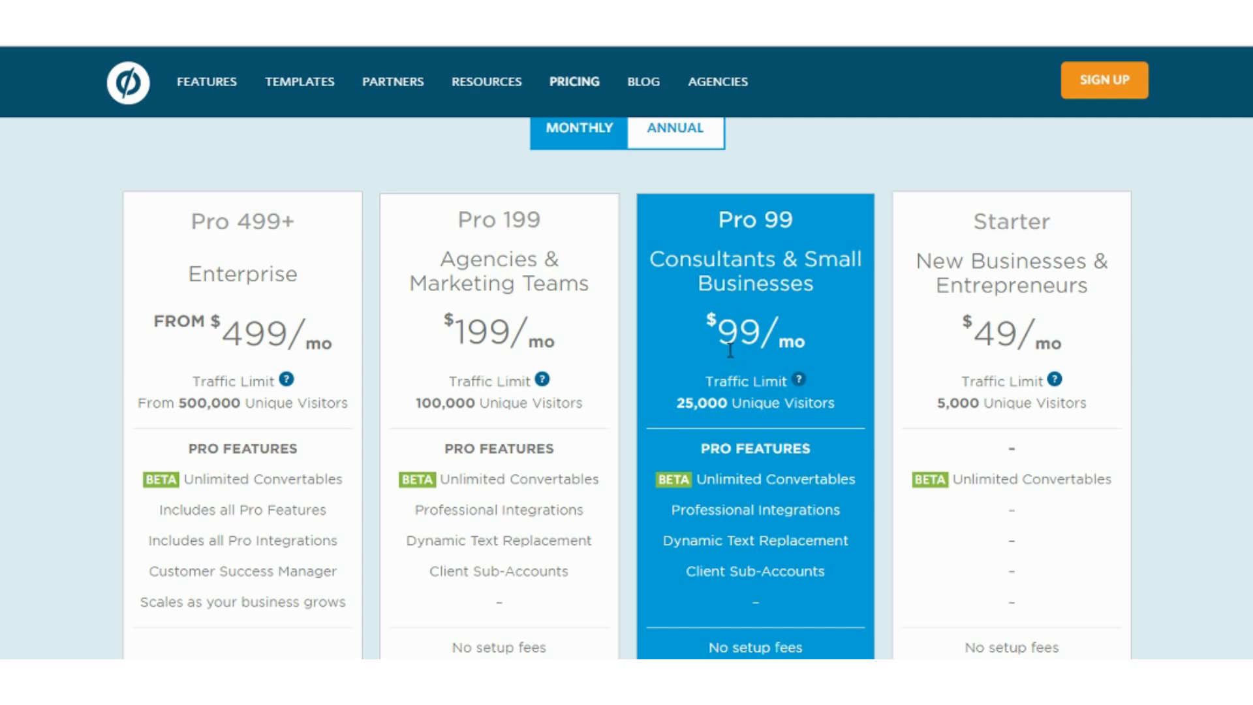
Switch plan prices to annual billing ($539, $1,089, $2,189, from $5,489) and scroll the plan list
click(713, 129)
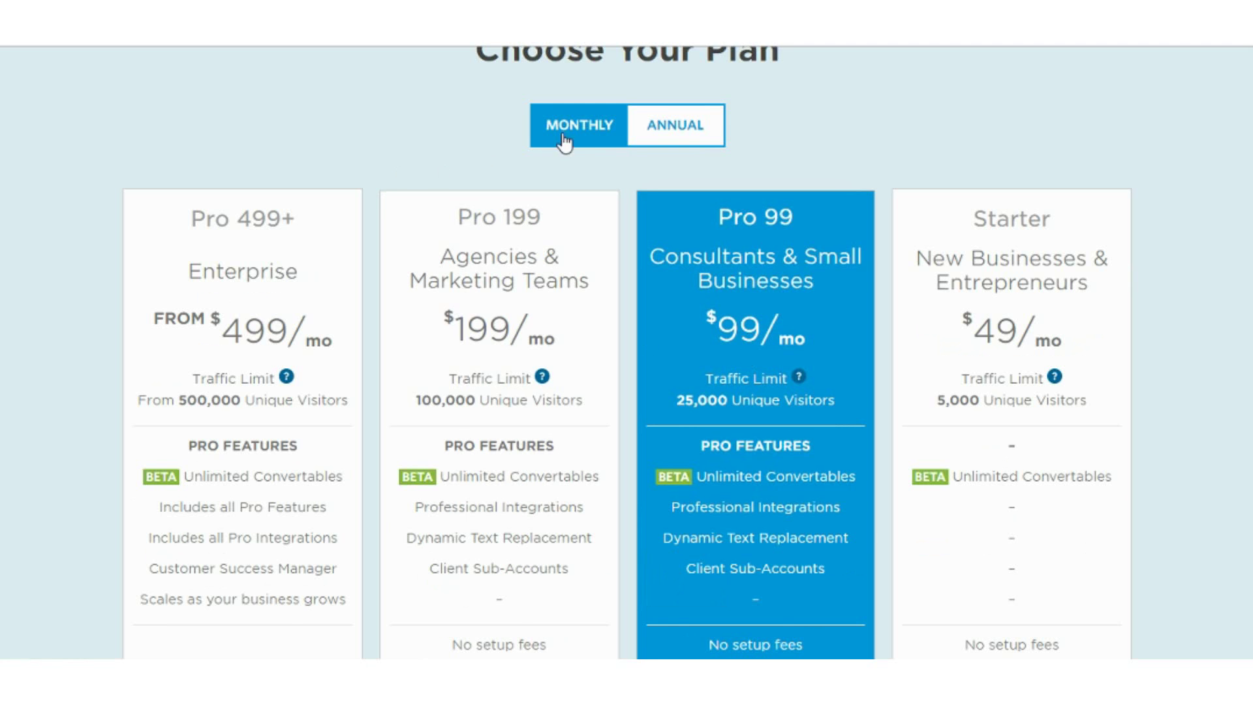
click(645, 119)
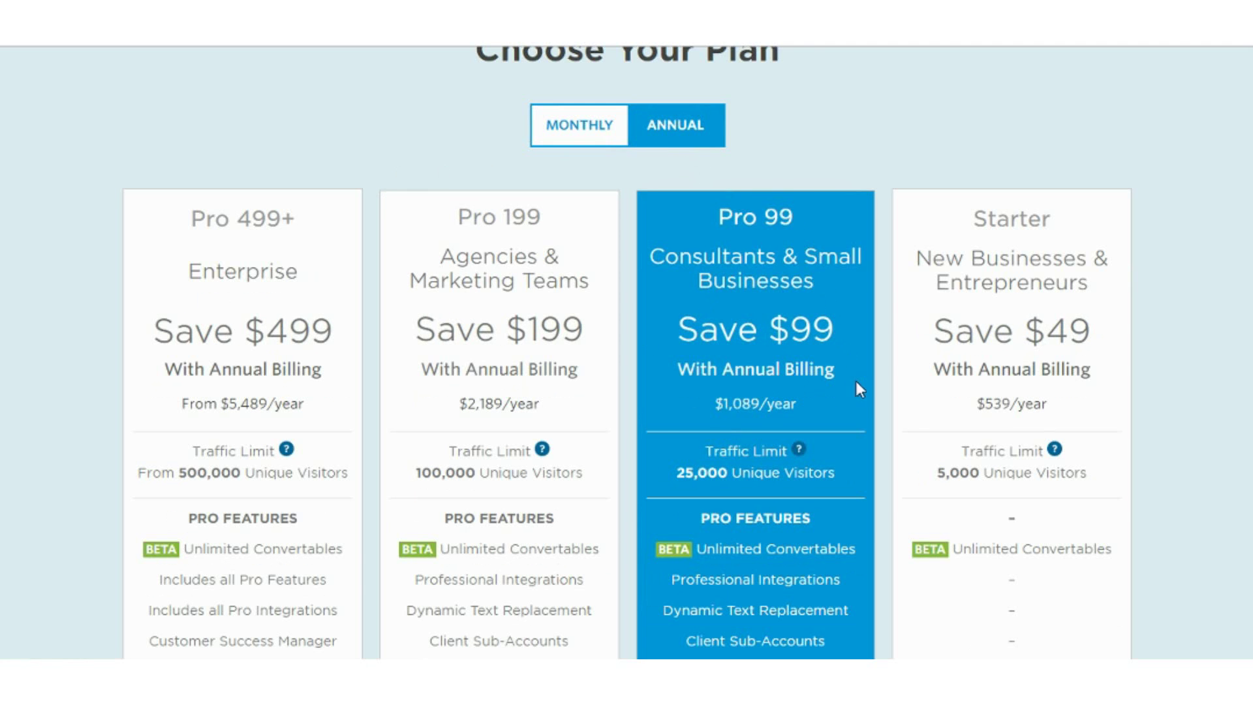
scroll(876, 400, down, 1)
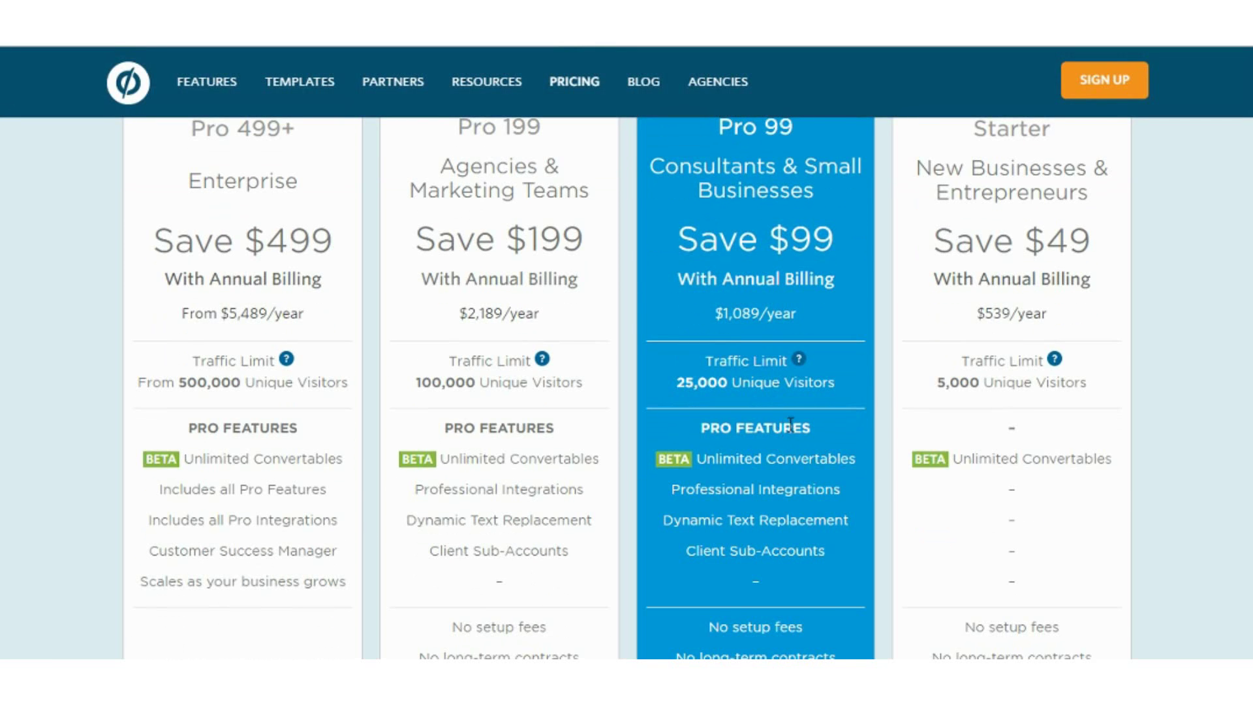
scroll(789, 425, down, 1)
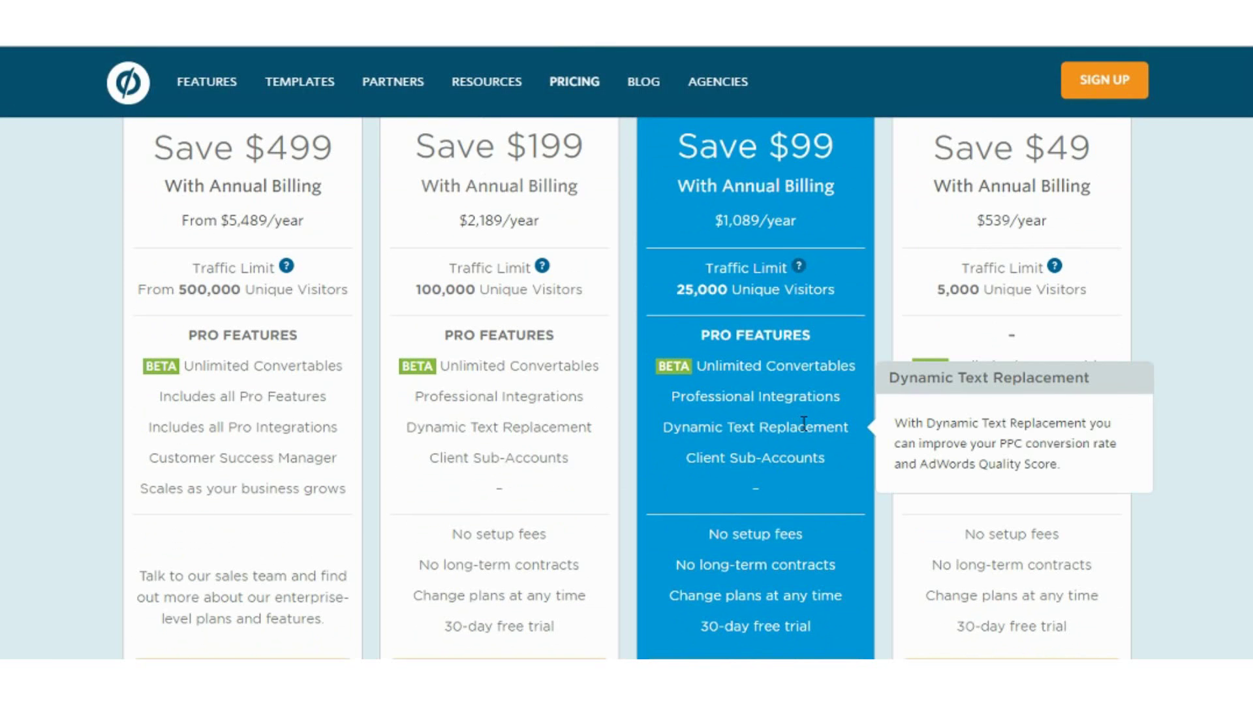
scroll(804, 424, down, 1)
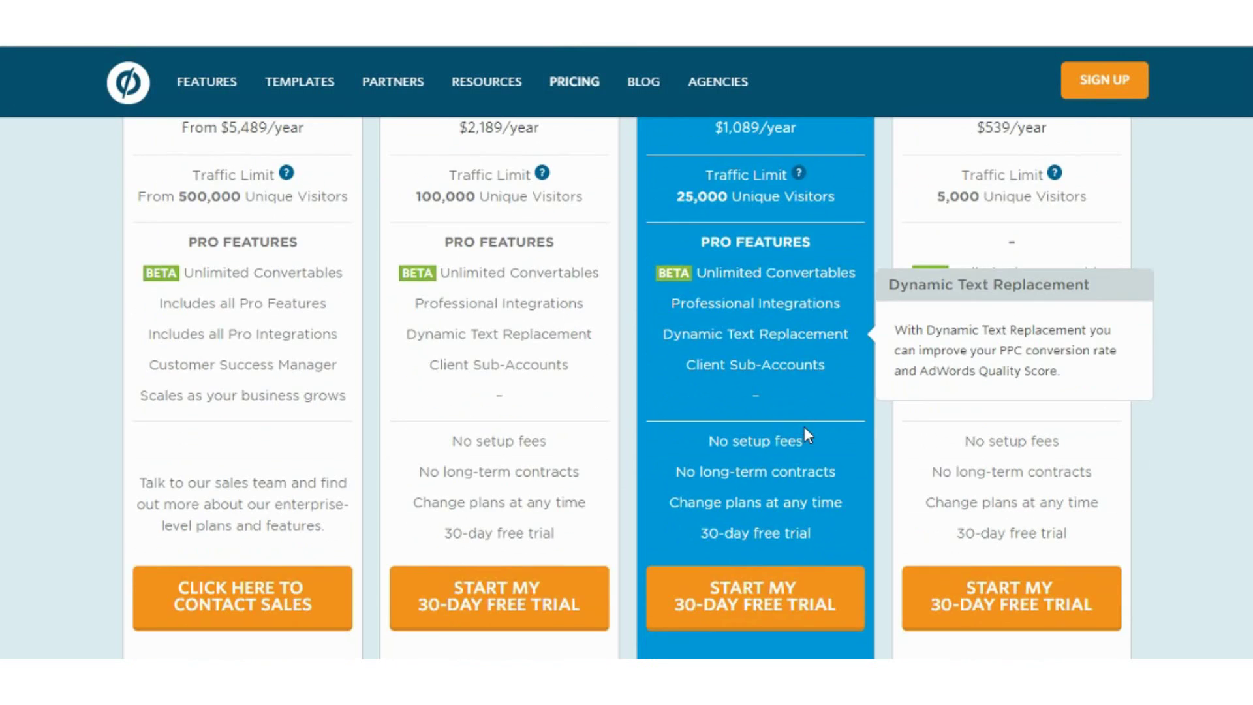
scroll(804, 425, up, 1)
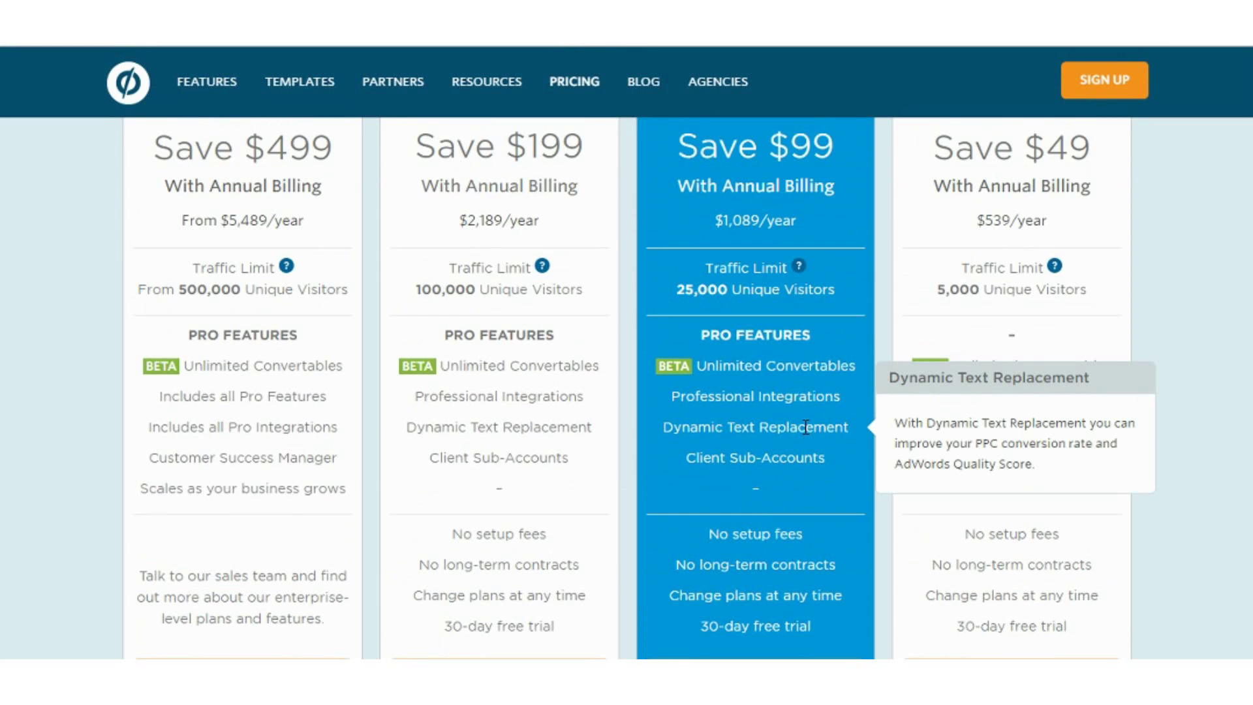